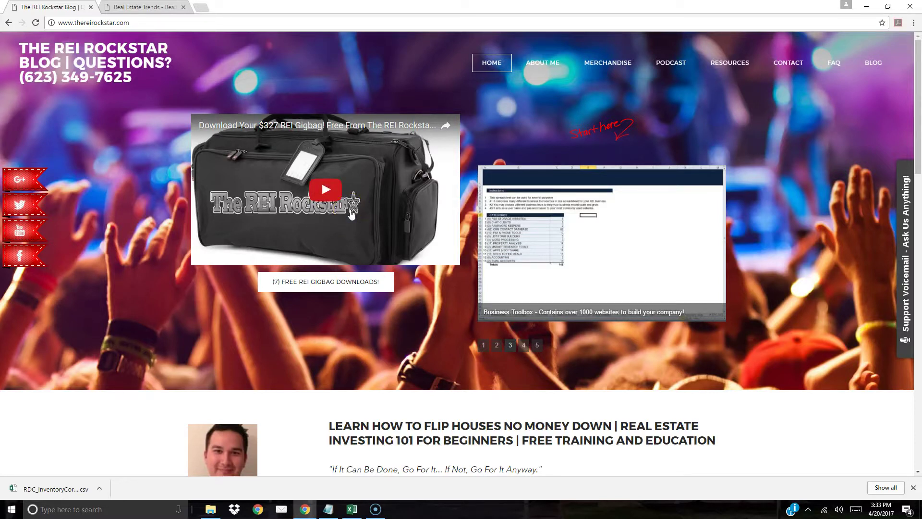
Step: Try playing the blog's featured video, then switch to the Real Estate Trends tab
click(366, 219)
click(311, 230)
click(279, 226)
click(229, 181)
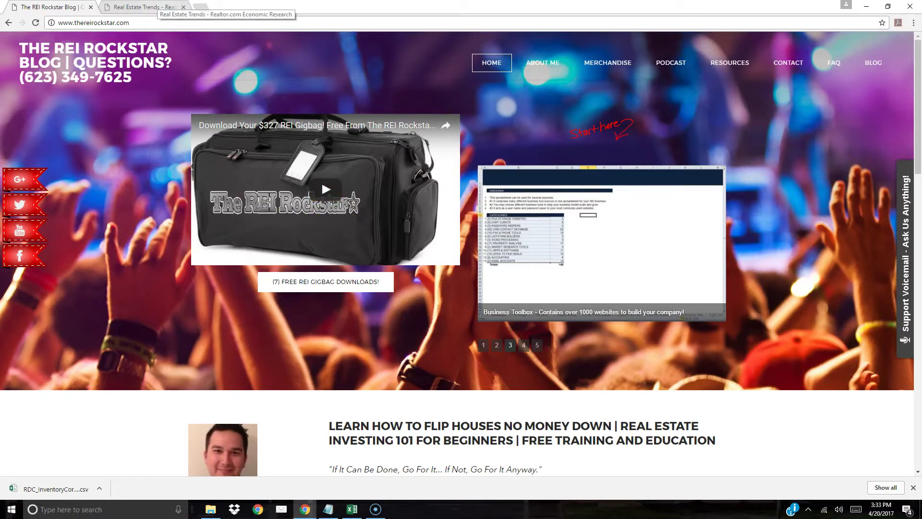
click(144, 6)
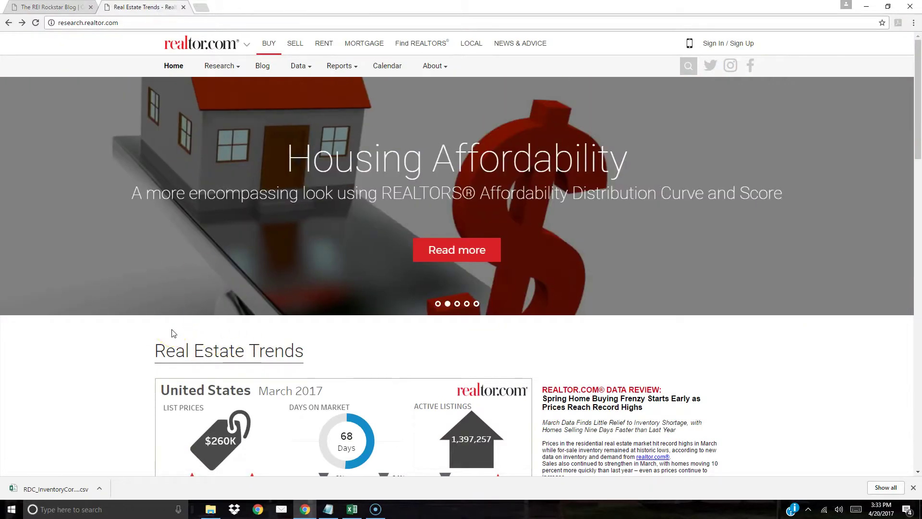
Step: Scroll down to the Local Markets dashboard showing Washington-Arlington-Alexandria at $445K and 37 days
click(135, 369)
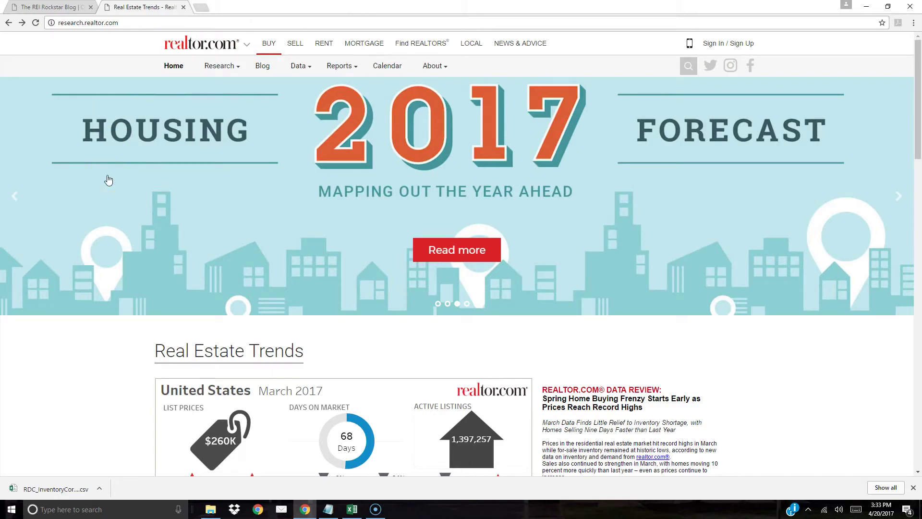
scroll(110, 202, down, 4)
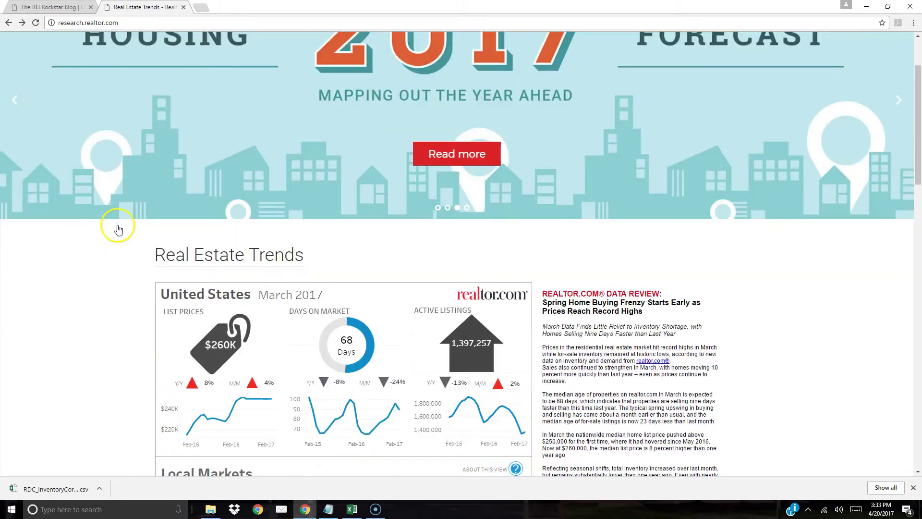
scroll(119, 229, down, 2)
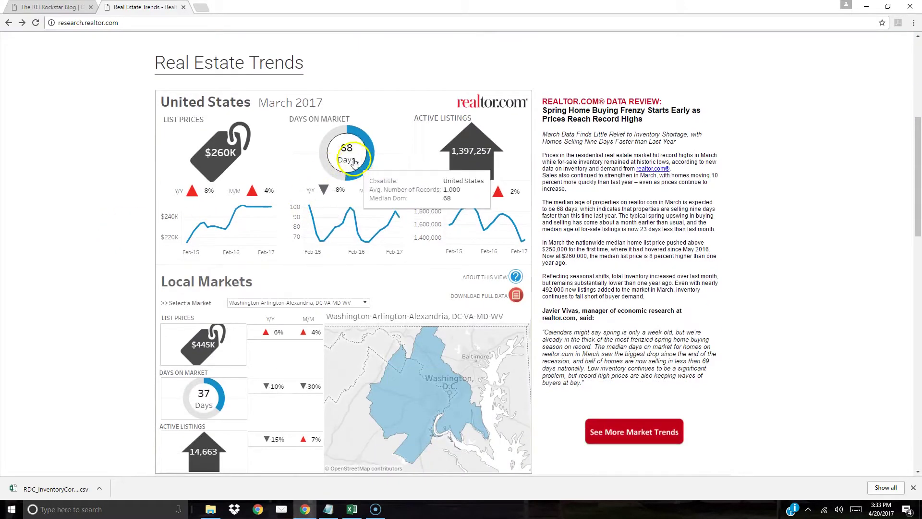
mouse_move(353, 159)
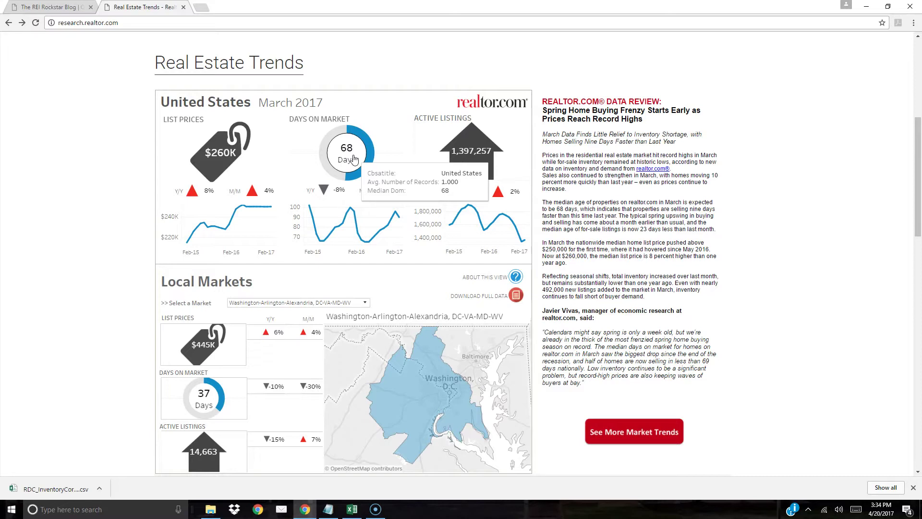
click(61, 213)
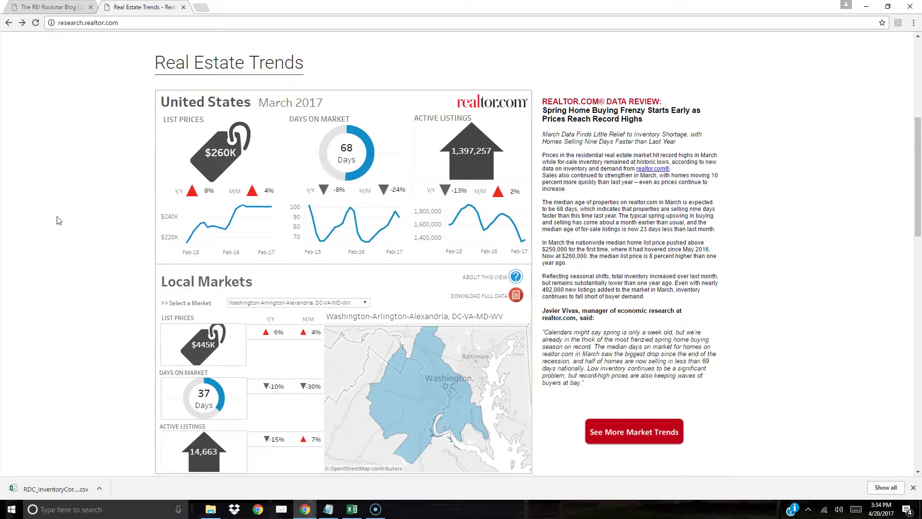
click(62, 221)
scroll(65, 222, down, 3)
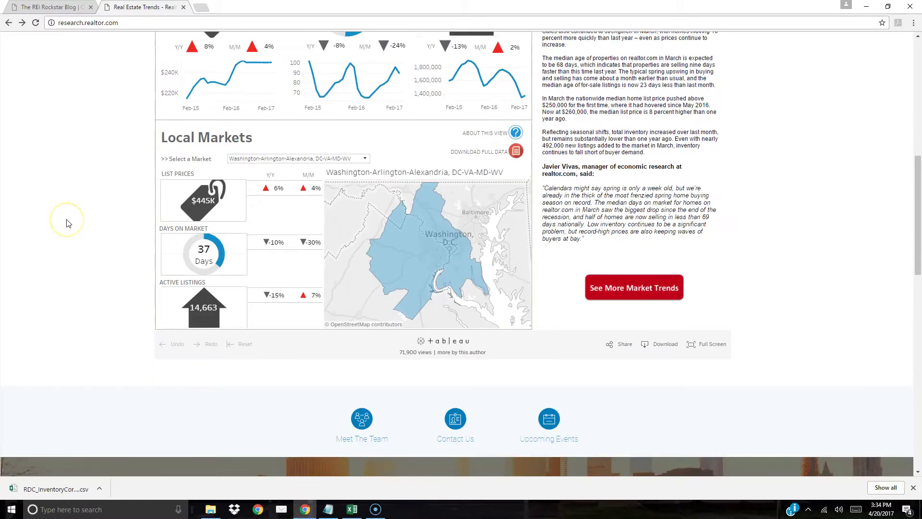
Step: Search for Phoenix and choose the Phoenix-Mesa-Scottsdale, AZ market
click(67, 223)
click(348, 163)
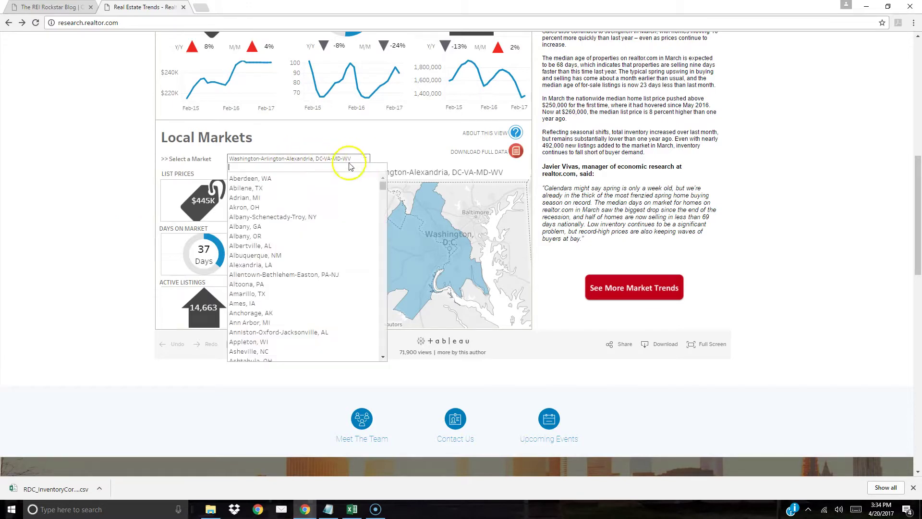
text(Phoenix)
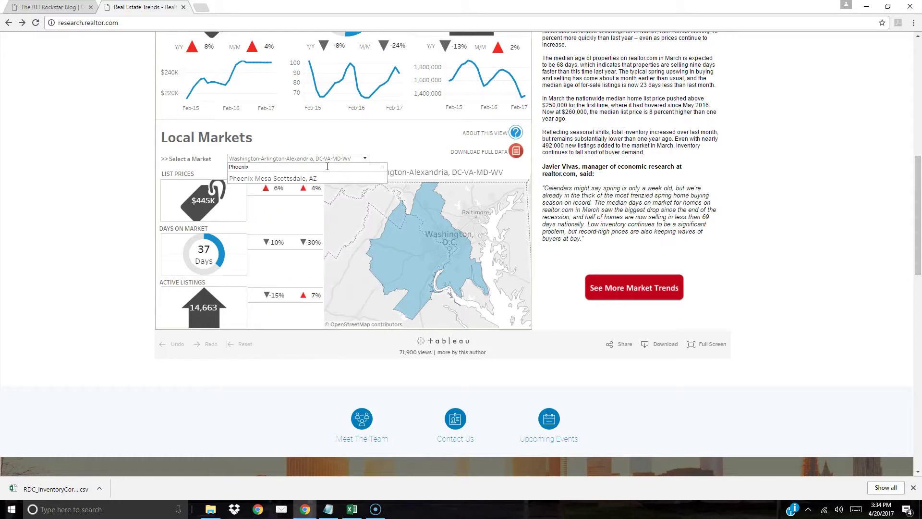
click(269, 178)
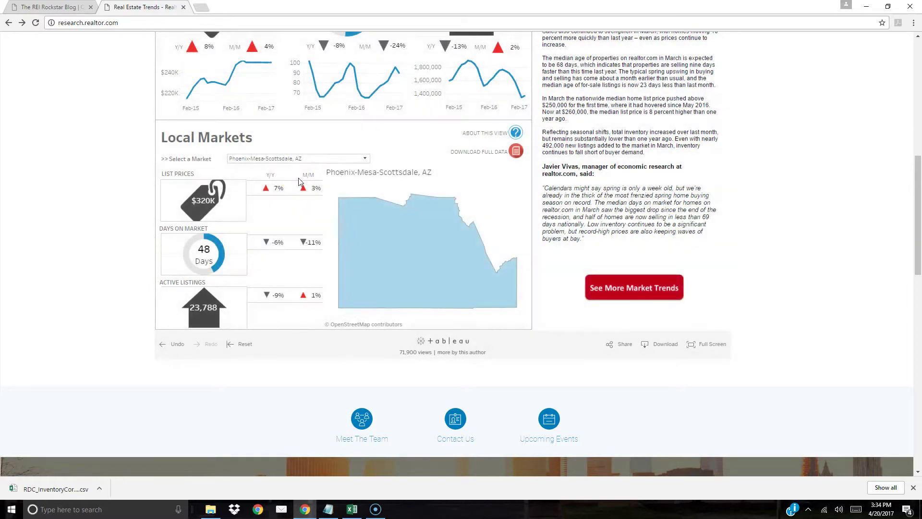
Step: Inspect the $260K national and $320K Phoenix list prices and Phoenix's 48 days on market
scroll(123, 264, up, 2)
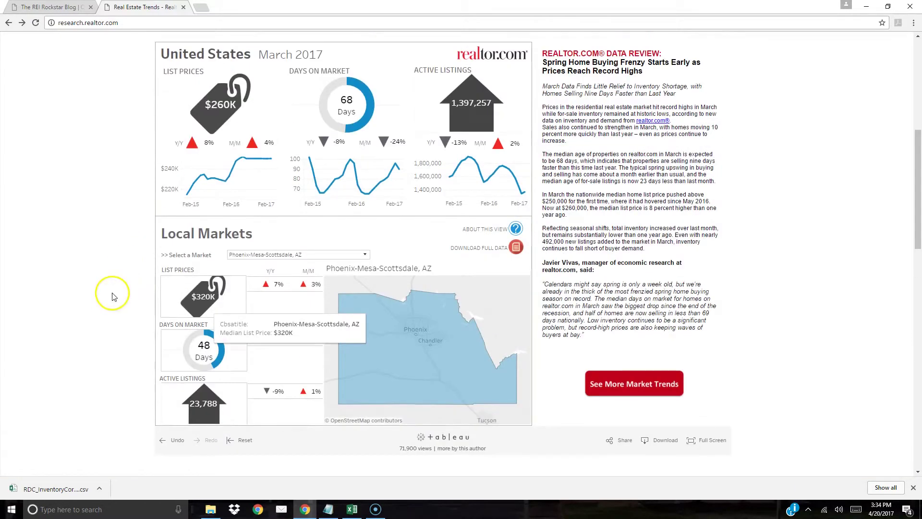
mouse_move(211, 125)
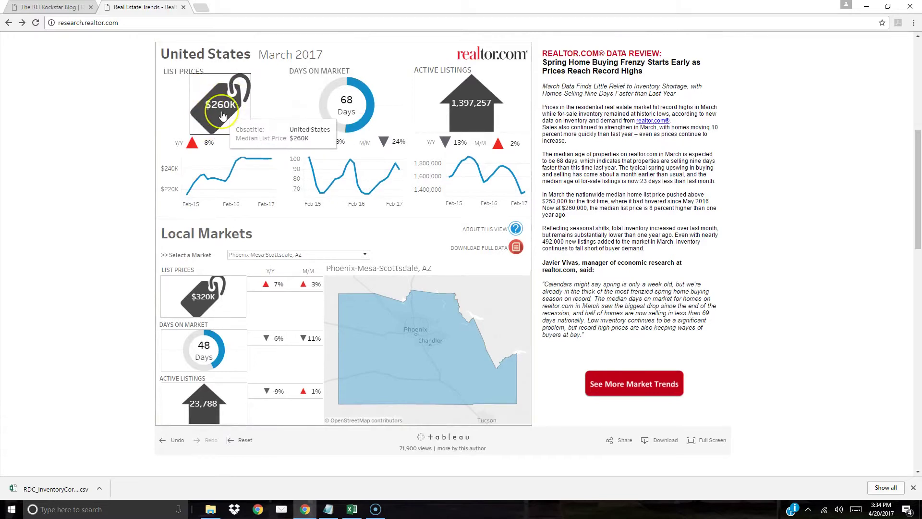
click(223, 115)
click(186, 129)
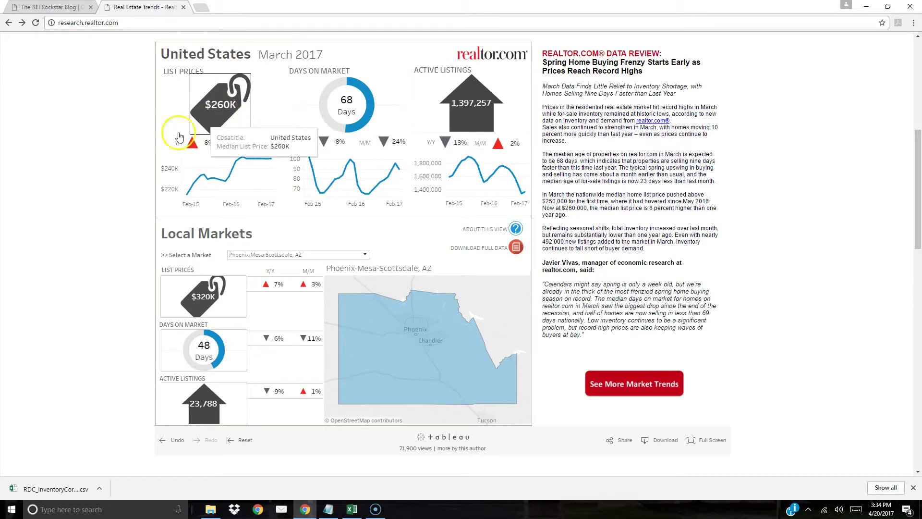
click(209, 302)
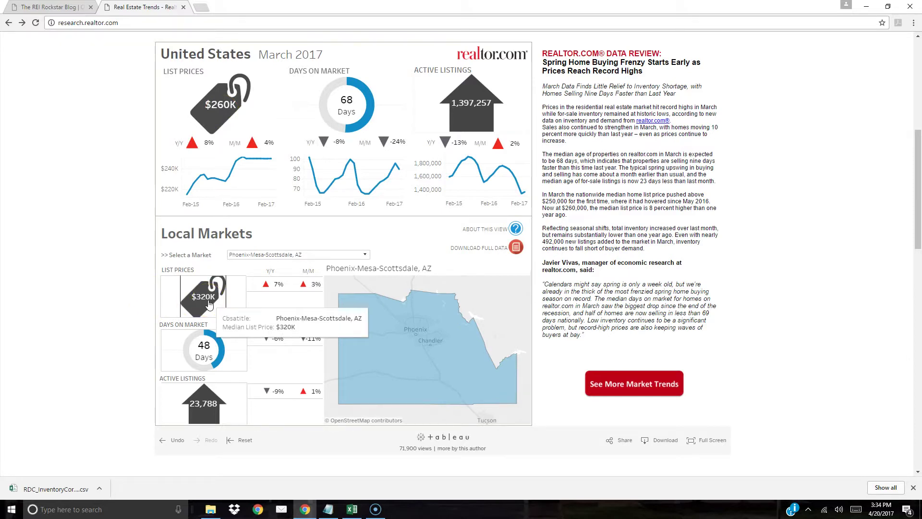
click(209, 302)
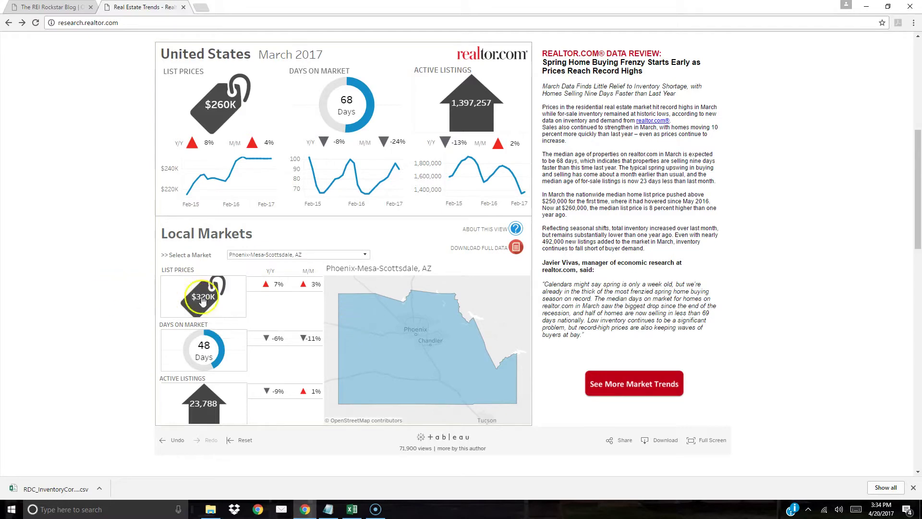
click(208, 301)
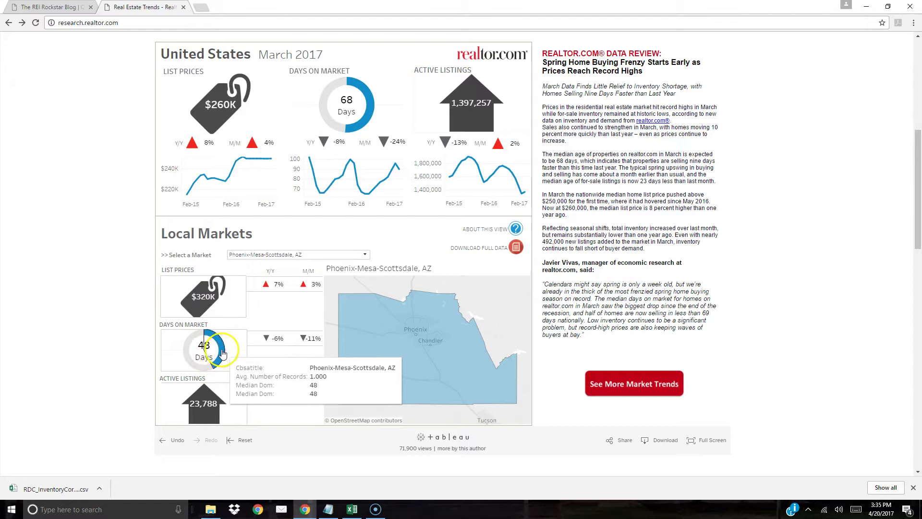
click(205, 359)
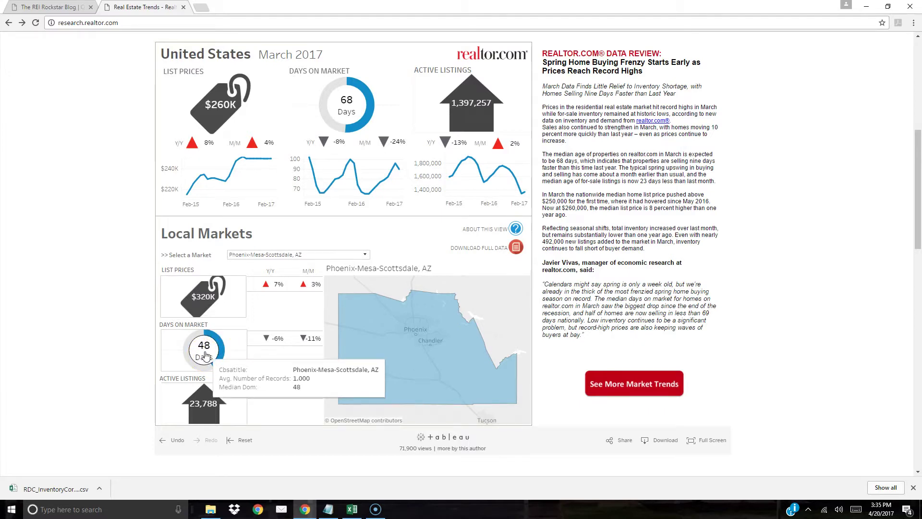
click(204, 355)
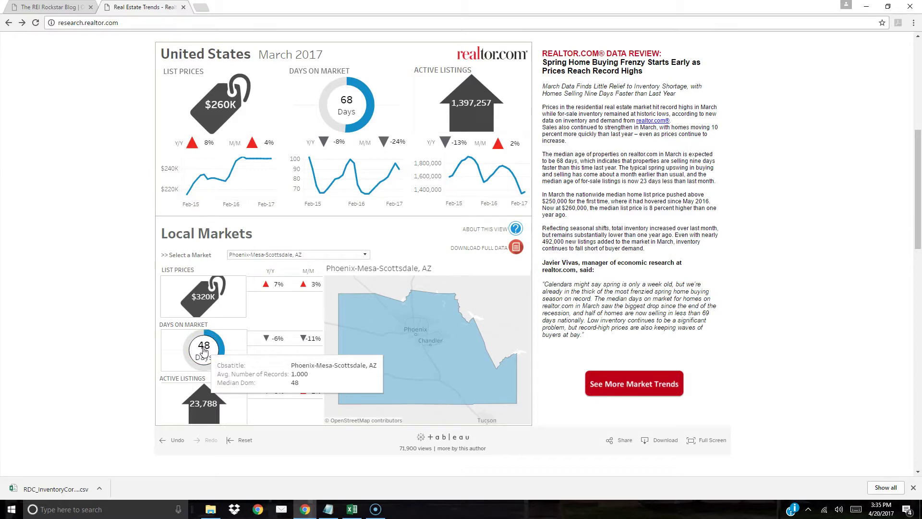
Step: Download the latest month's zip-level inventory CSV from the Inventory Trends data page
click(497, 251)
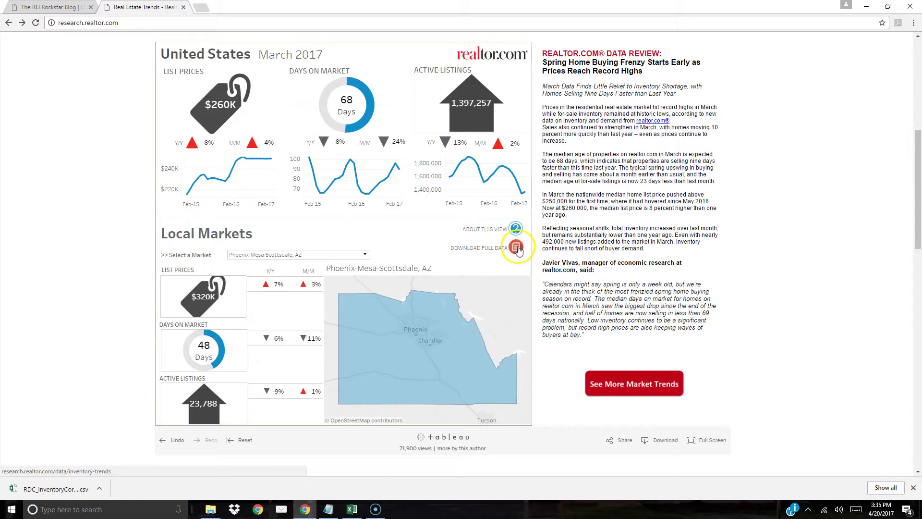
click(518, 247)
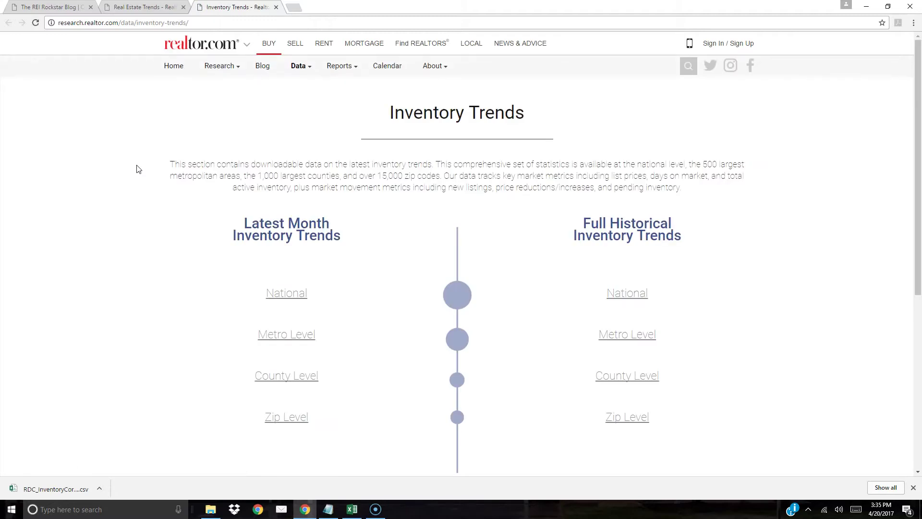
click(293, 422)
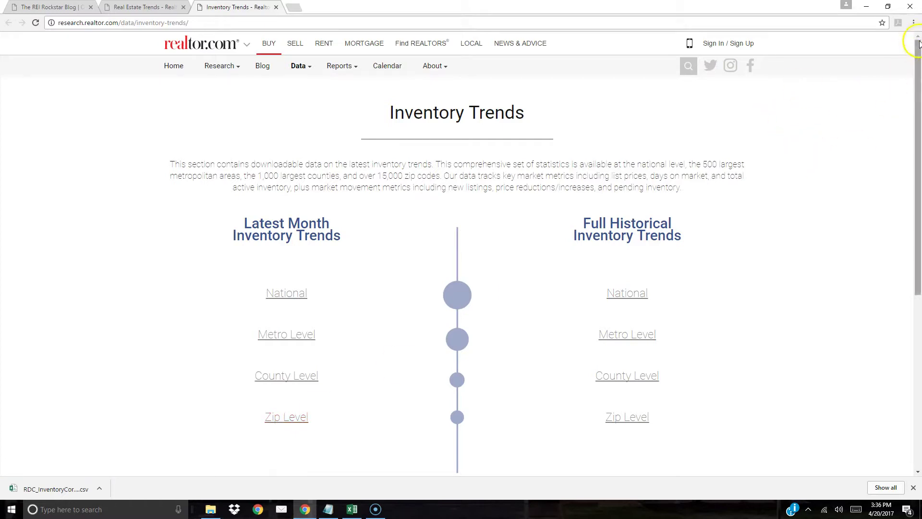
Step: Dismiss Chrome's menu without choosing anything and minimize the browser to the desktop
click(913, 23)
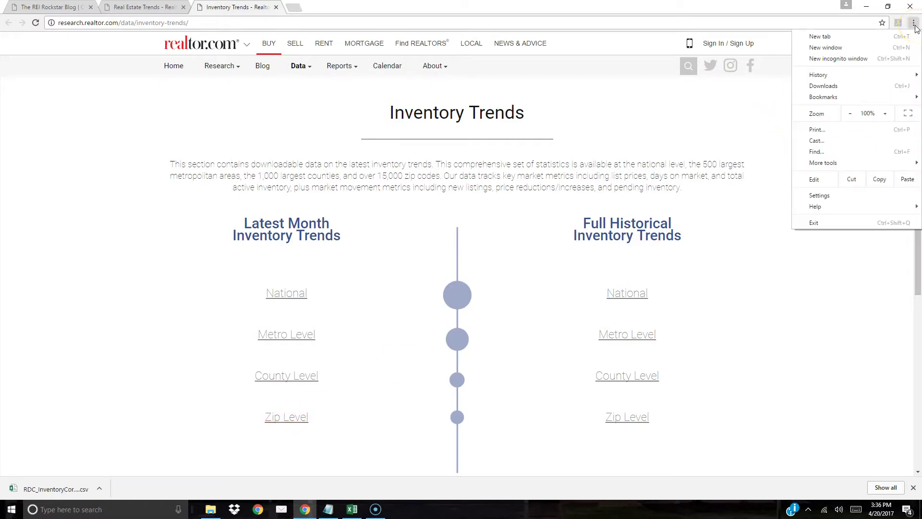
click(848, 133)
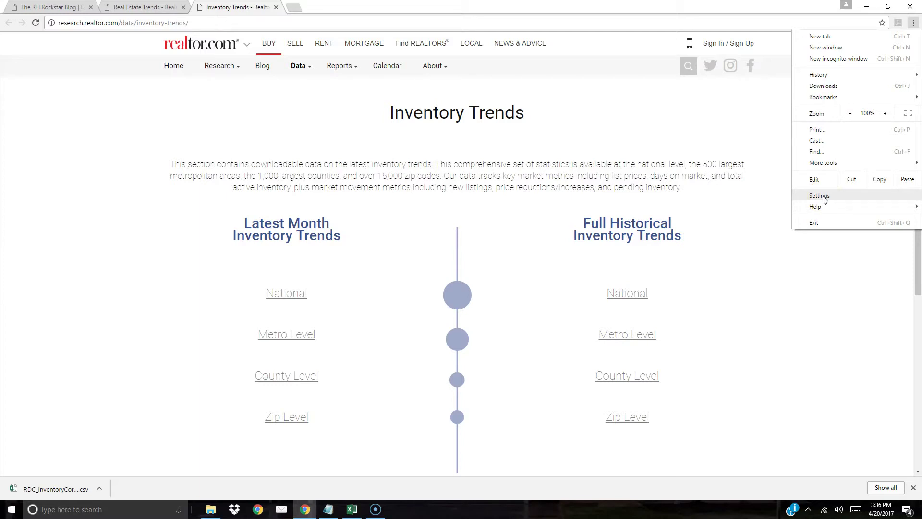
click(761, 139)
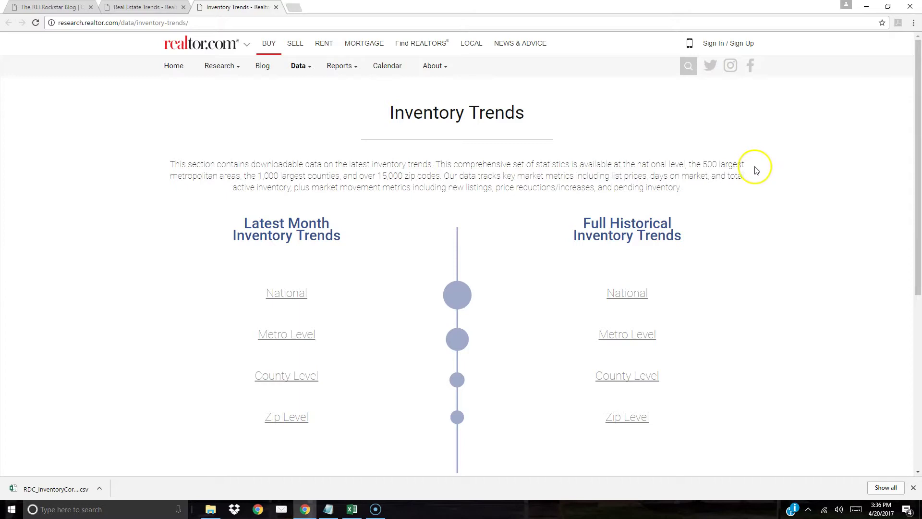
click(872, 5)
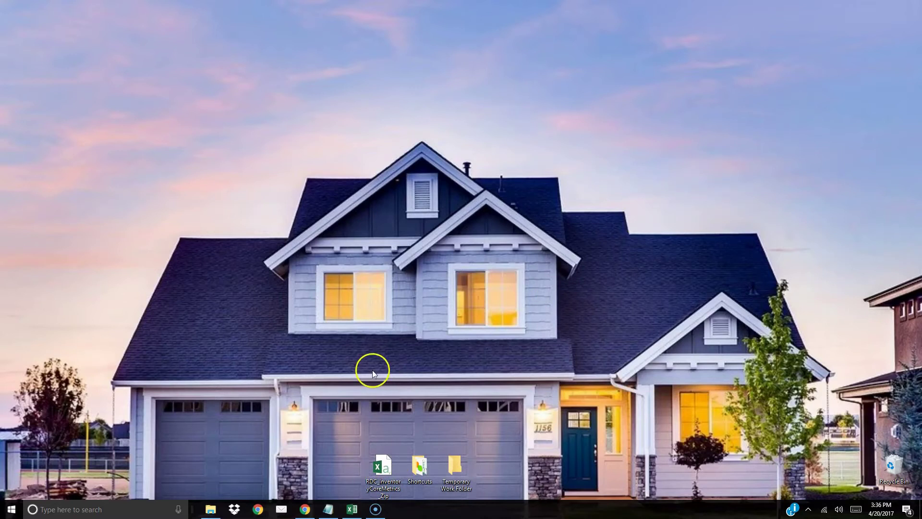
double_click(387, 465)
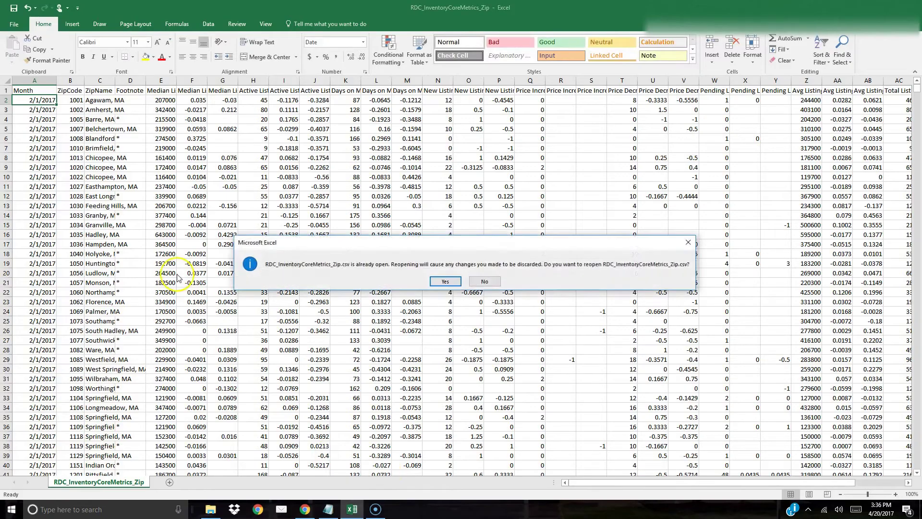
click(445, 281)
click(81, 234)
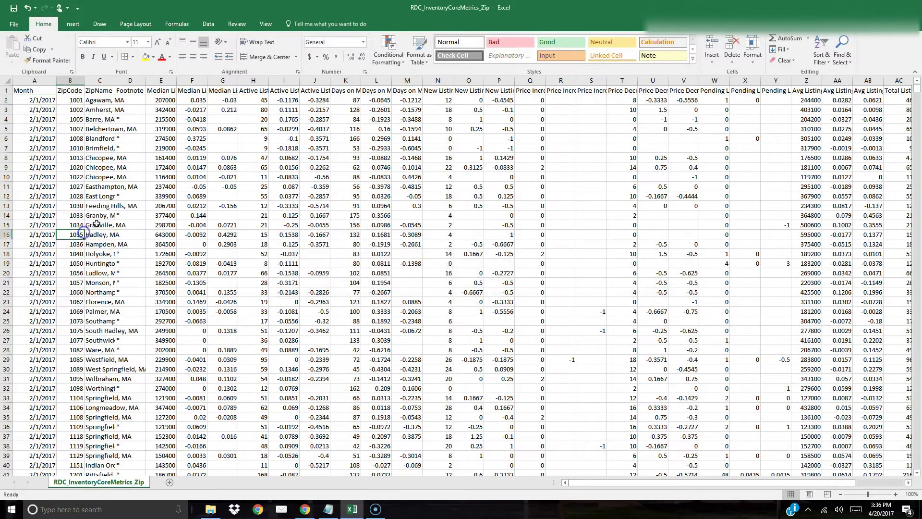
scroll(129, 192, down, 20)
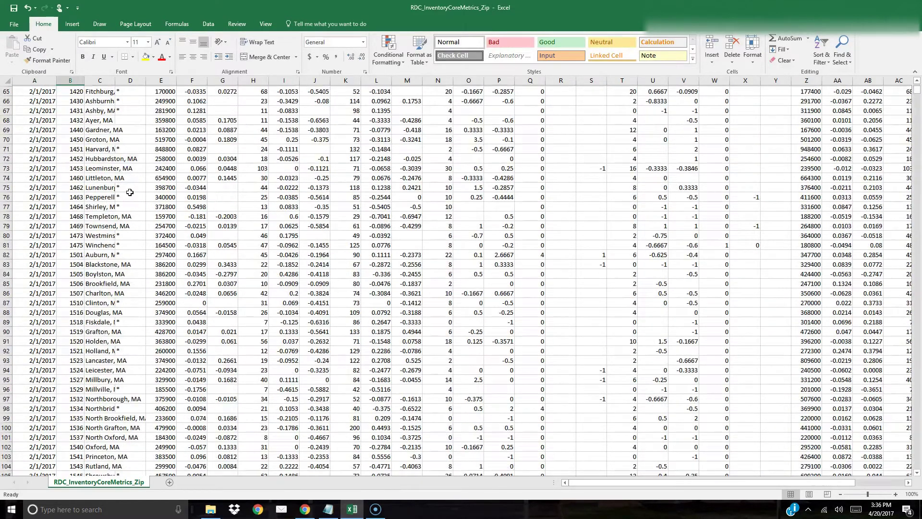
scroll(129, 192, down, 20)
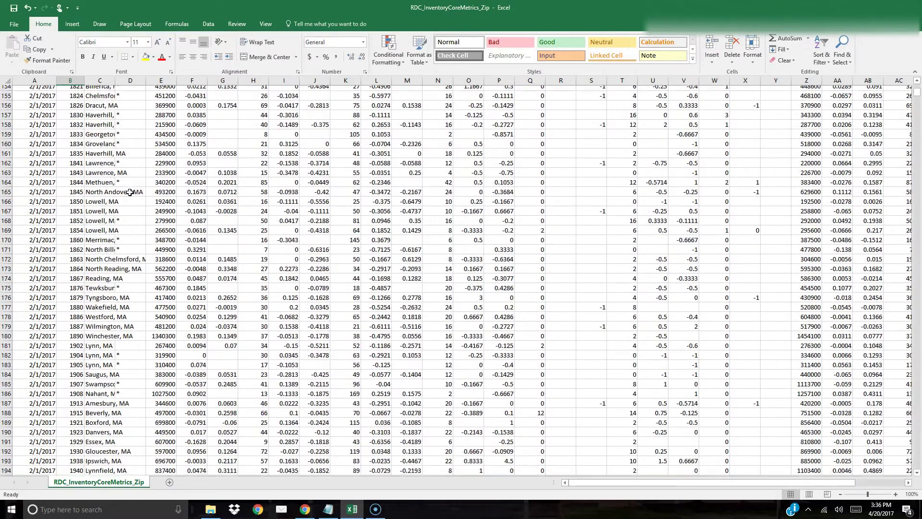
scroll(129, 192, down, 20)
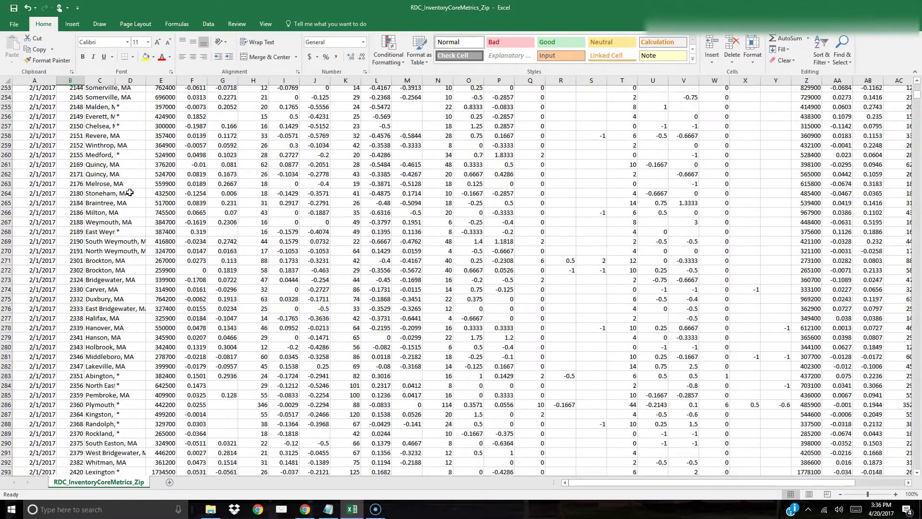
scroll(130, 193, down, 20)
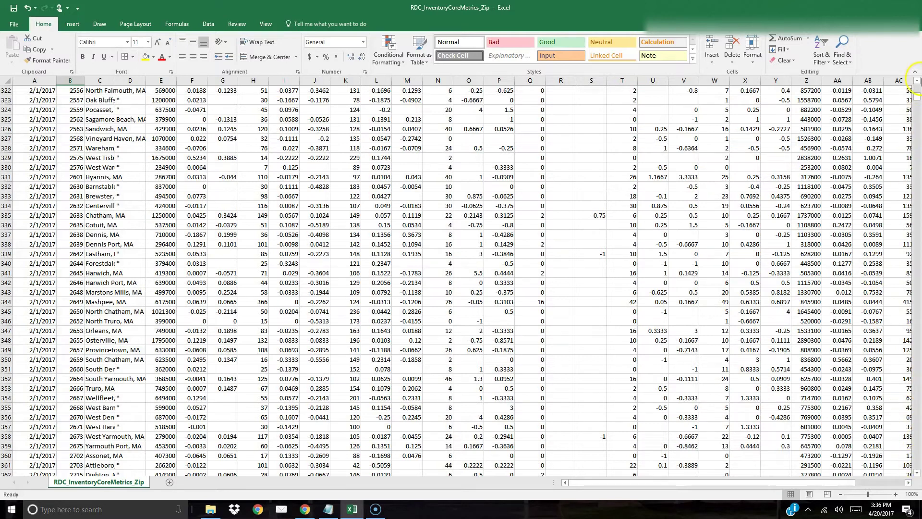
drag(914, 98, 915, 88)
click(332, 226)
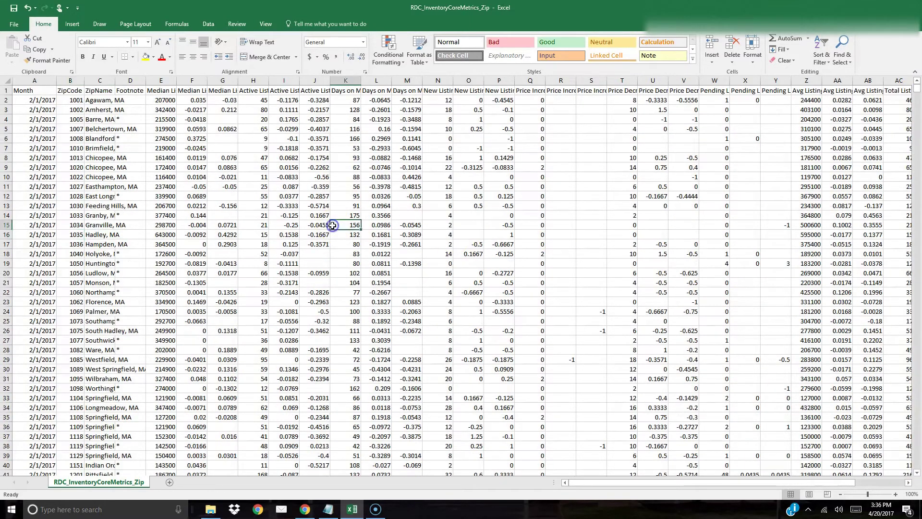
Step: Sort column B ZipCode smallest to largest, expanding the selection to the whole table
click(70, 80)
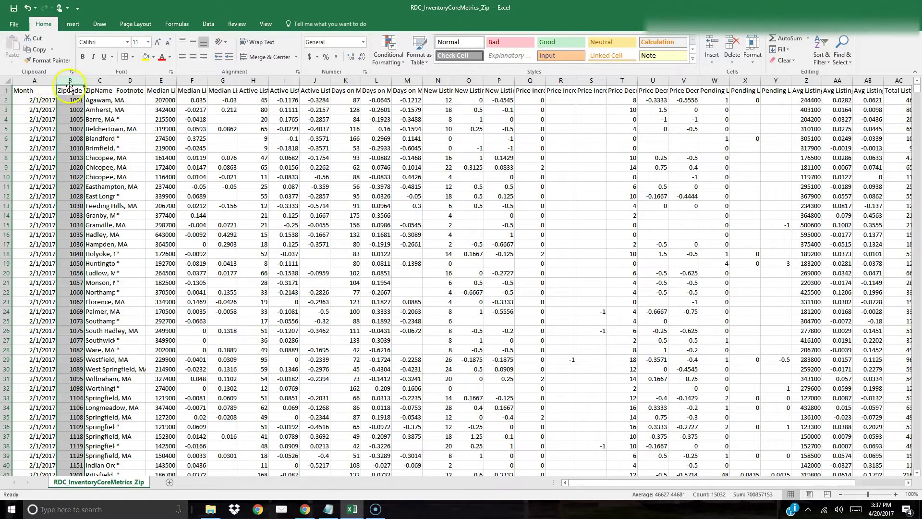
mouse_move(70, 80)
mouse_down()
mouse_move(38, 81)
mouse_move(70, 83)
mouse_up()
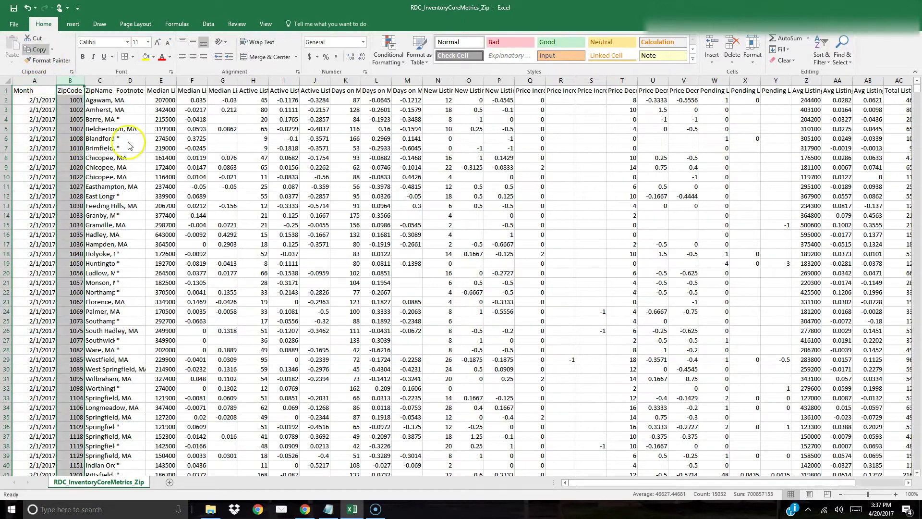
click(826, 65)
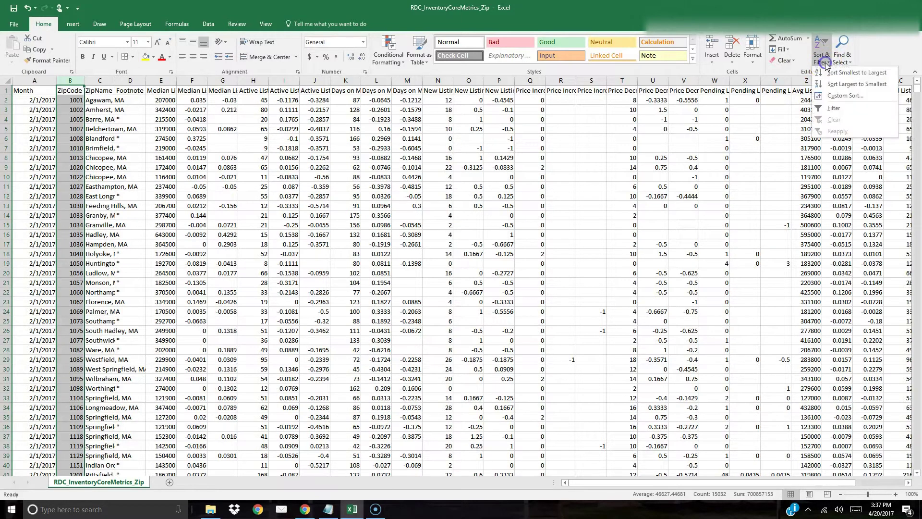
click(869, 75)
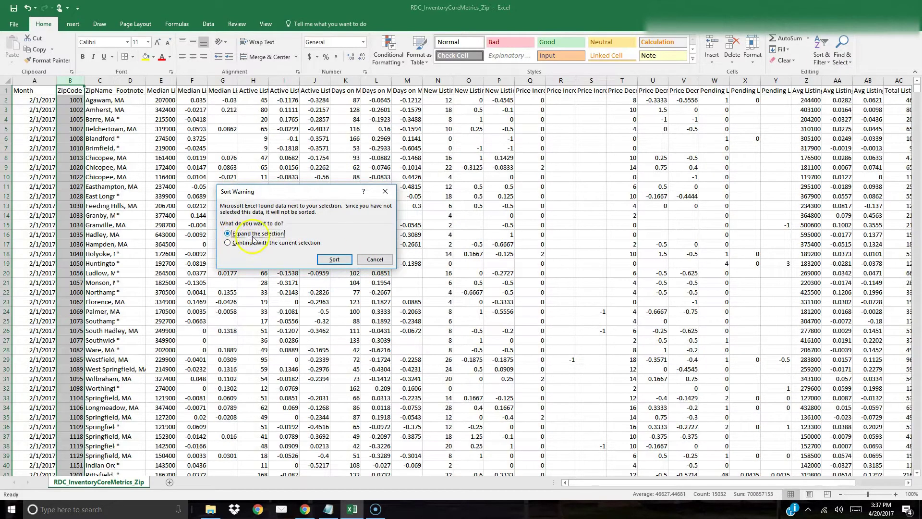
click(338, 259)
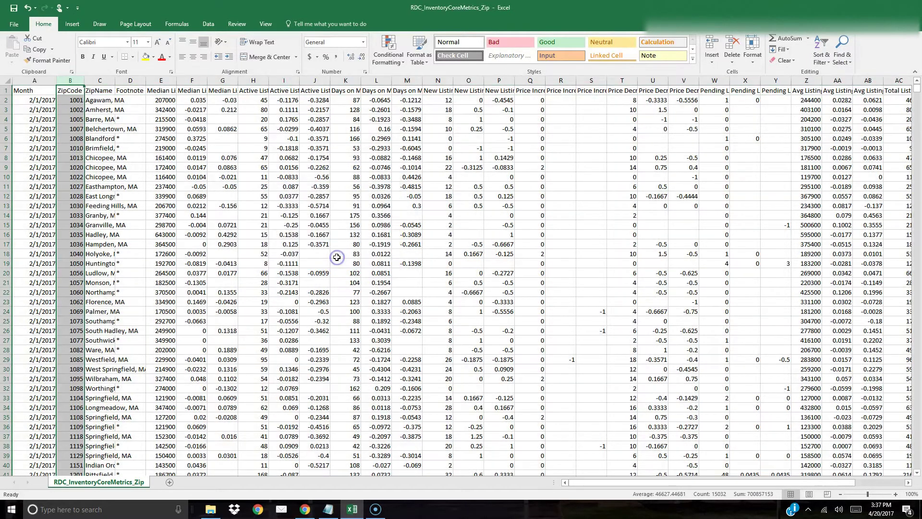
Step: Scroll through the sorted zip rows and deselect the ZipCode column
scroll(142, 300, down, 7)
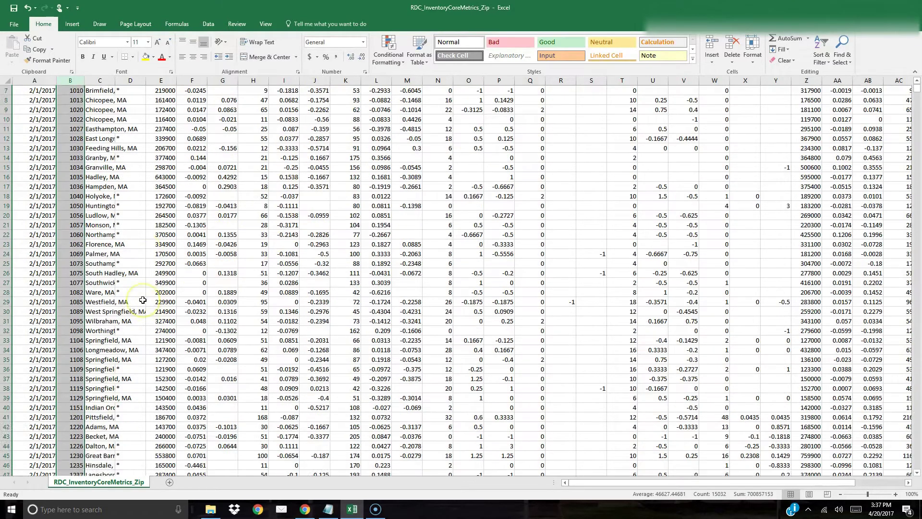
scroll(143, 300, down, 20)
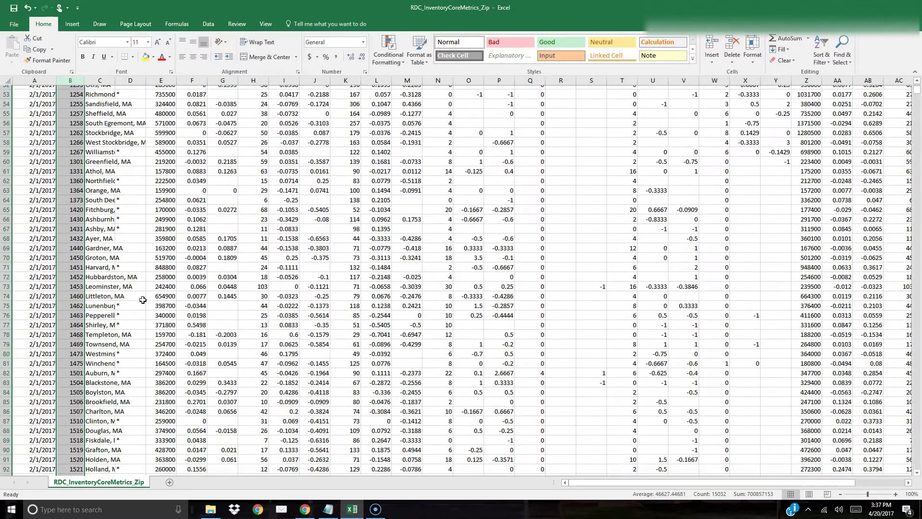
scroll(142, 299, down, 20)
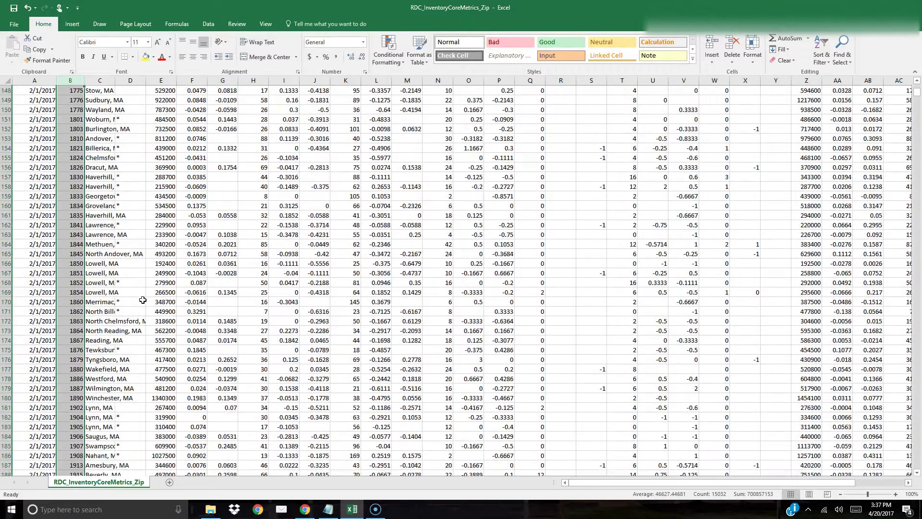
scroll(142, 299, down, 20)
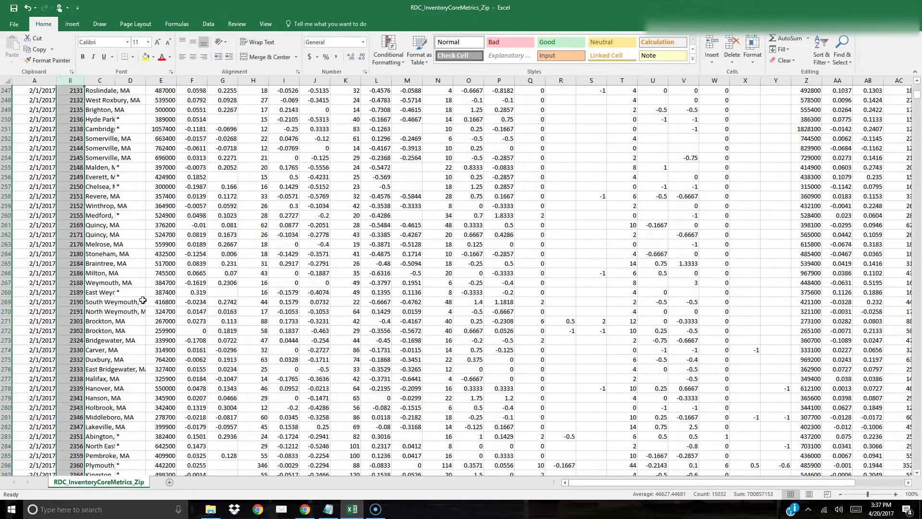
scroll(143, 299, down, 7)
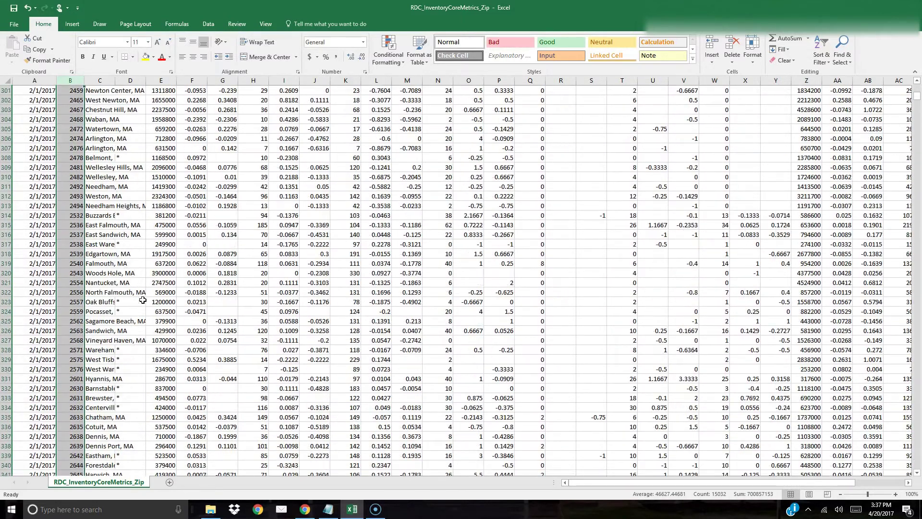
scroll(143, 299, down, 5)
scroll(142, 300, down, 11)
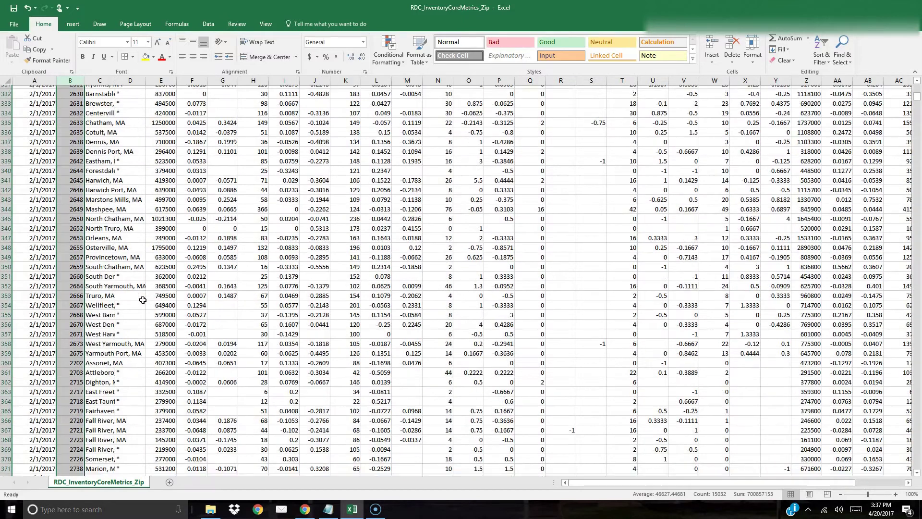
scroll(143, 300, down, 20)
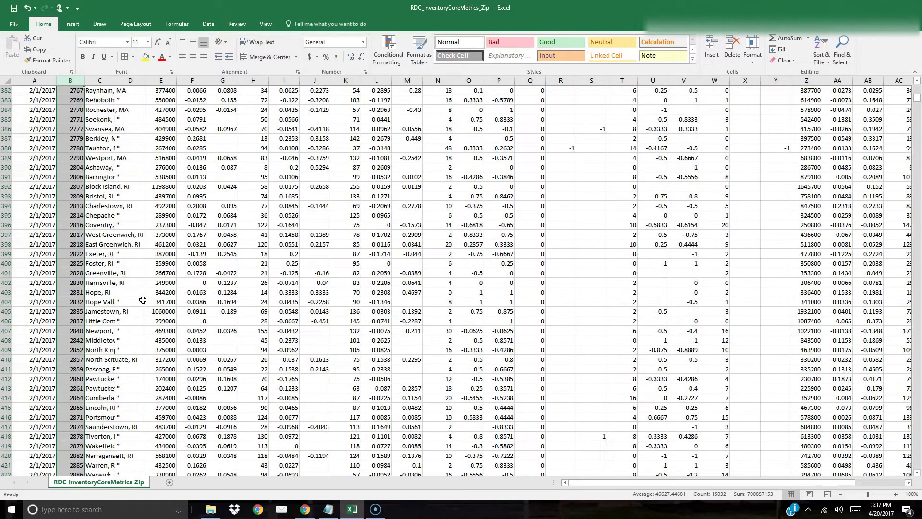
scroll(143, 300, down, 16)
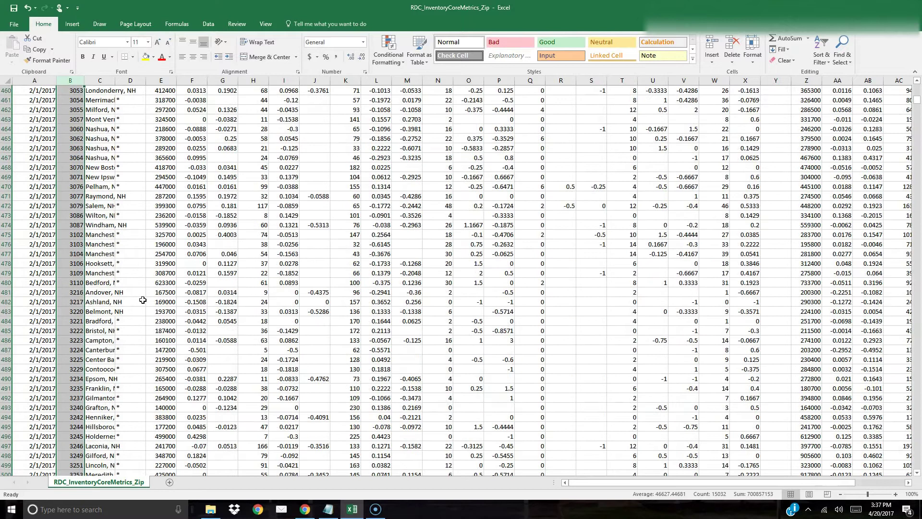
scroll(138, 299, down, 15)
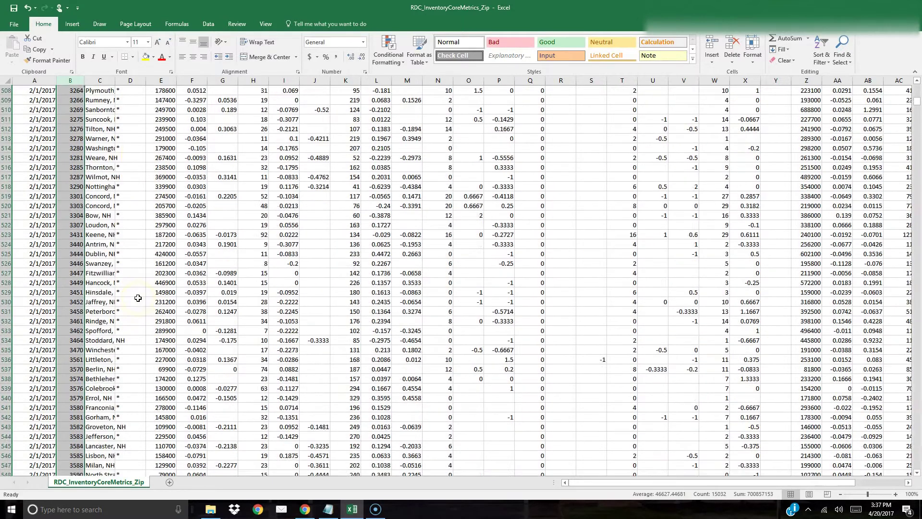
click(138, 298)
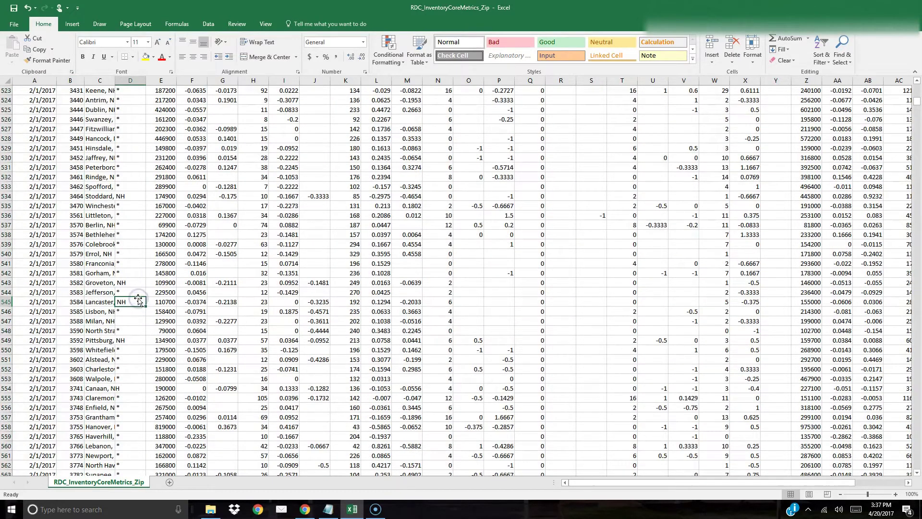
Step: Find zip 85003 with Ctrl+F and select its row, 12975, the first Phoenix, AZ row
key(ctrl+f)
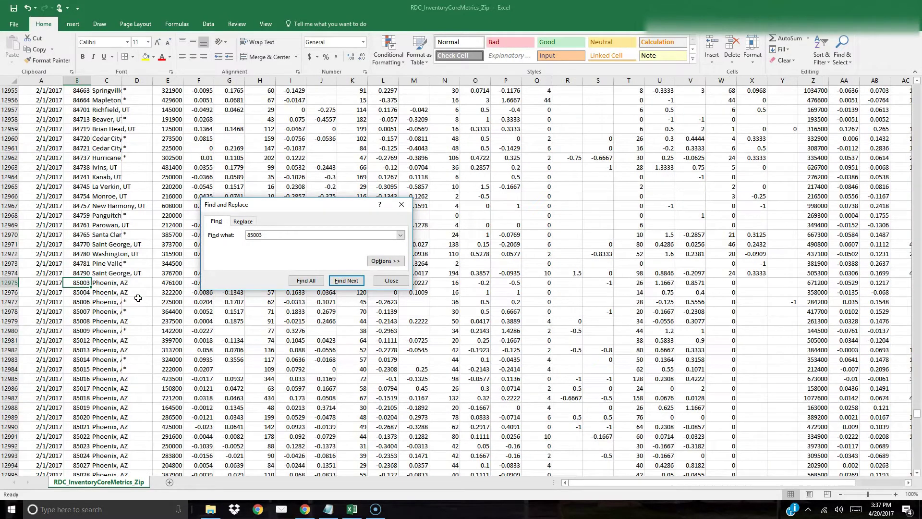
click(82, 287)
click(13, 283)
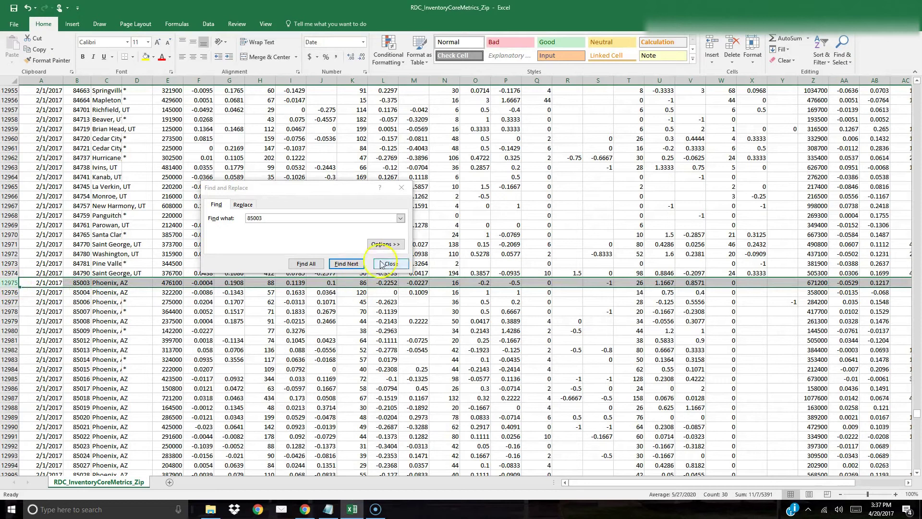
click(401, 187)
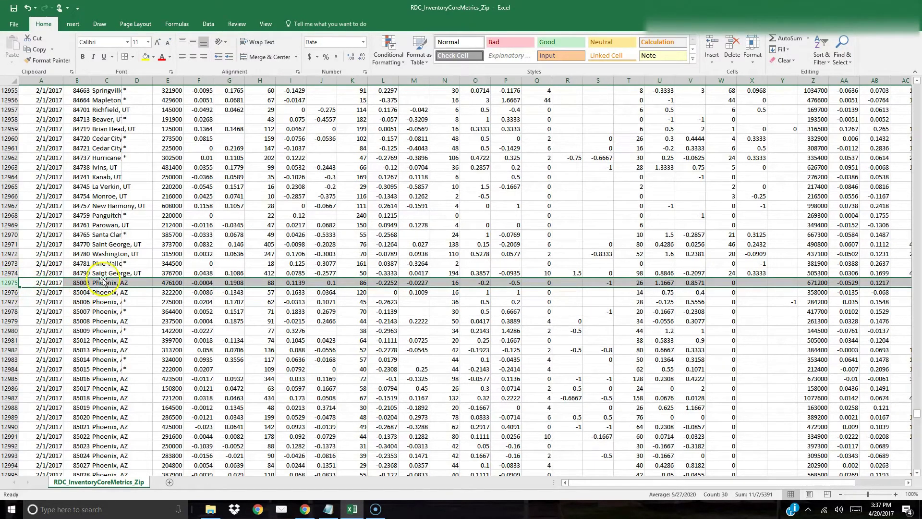
Step: Select rows 2 through 12974, everything above the first Arizona zip
click(9, 273)
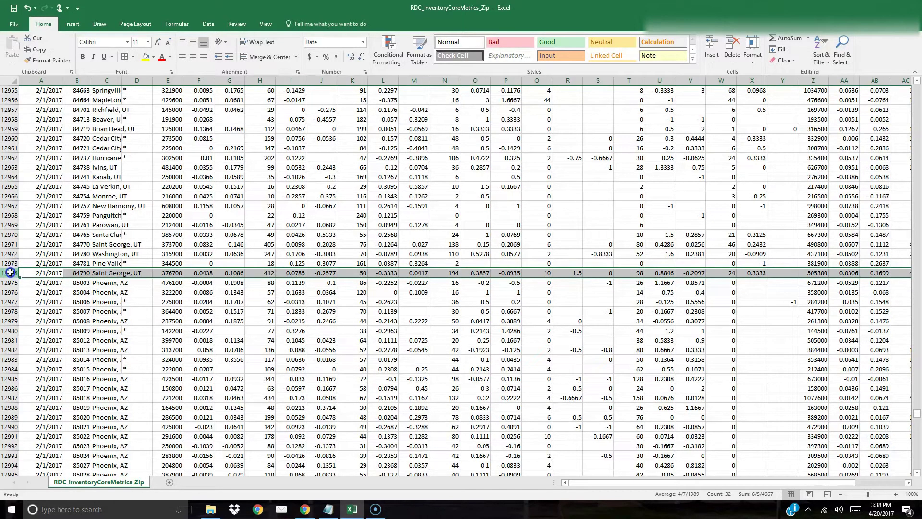
drag(10, 260, 10, 86)
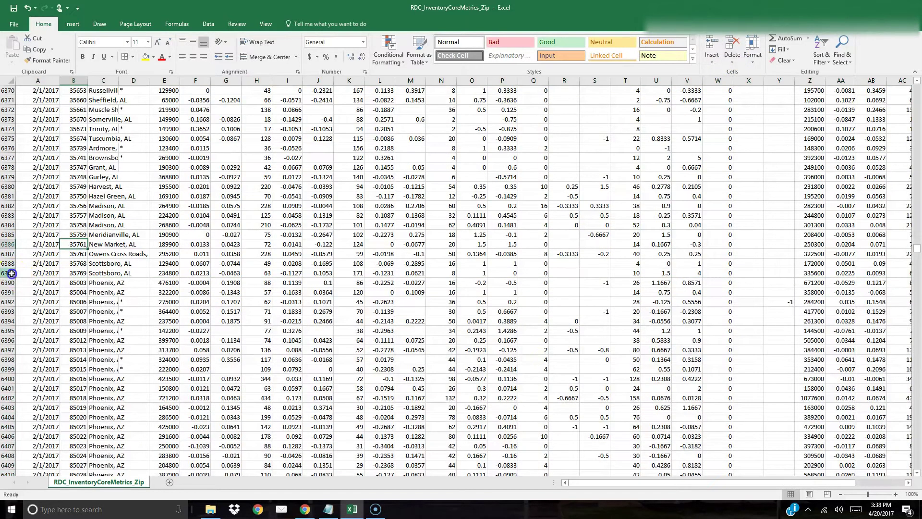
drag(11, 271, 4, 101)
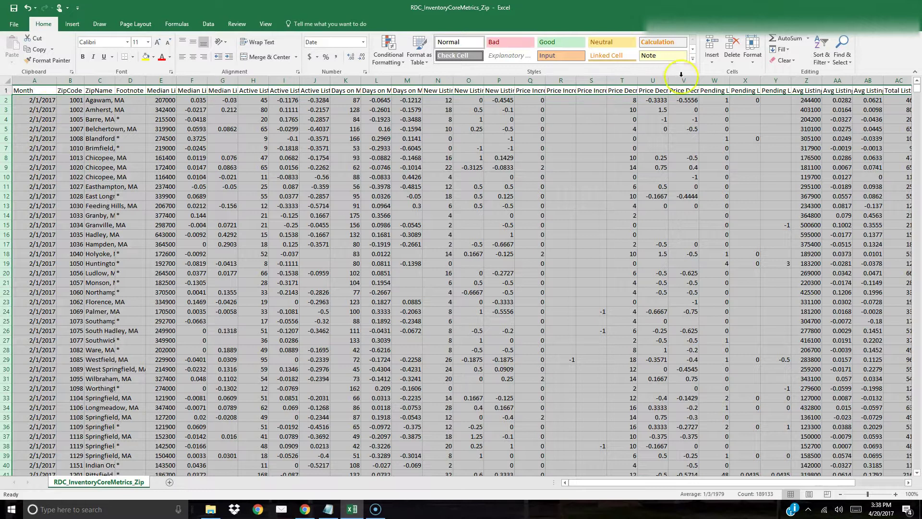
Step: Delete the selected pre-Arizona rows and autofit the ZipName column
click(731, 46)
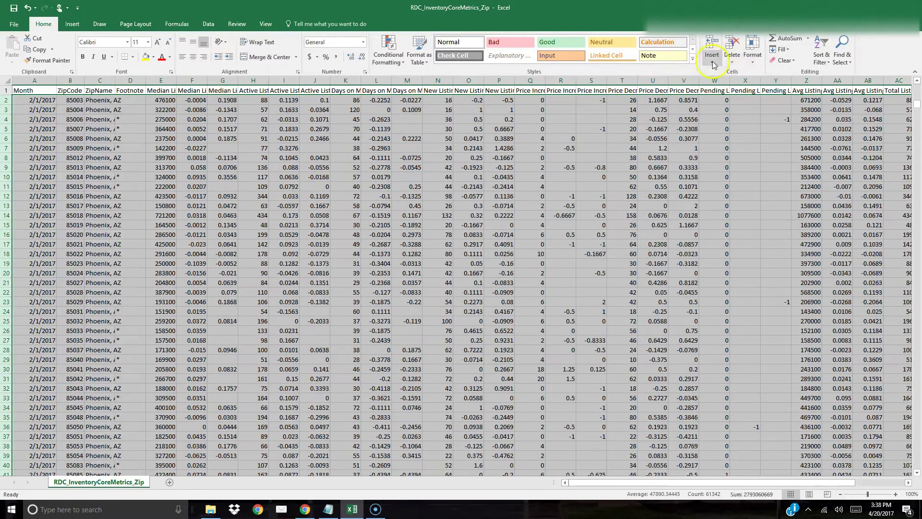
click(167, 202)
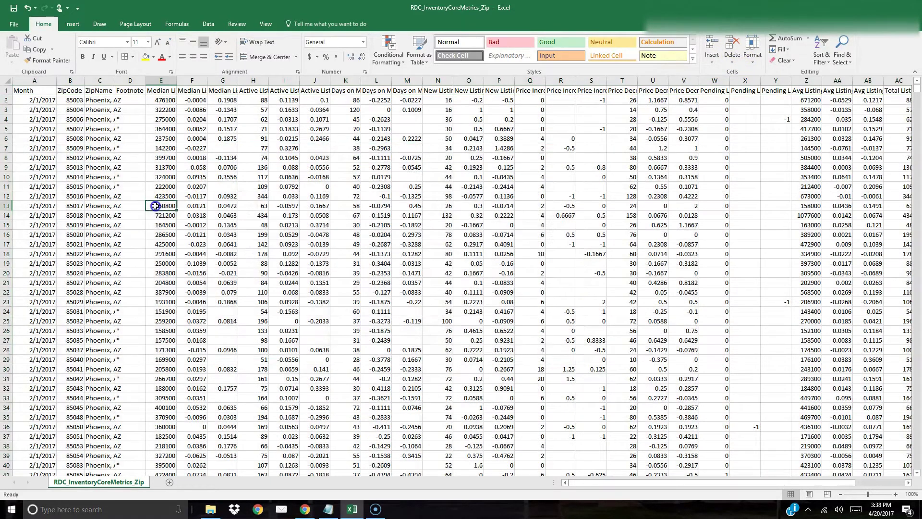
double_click(117, 85)
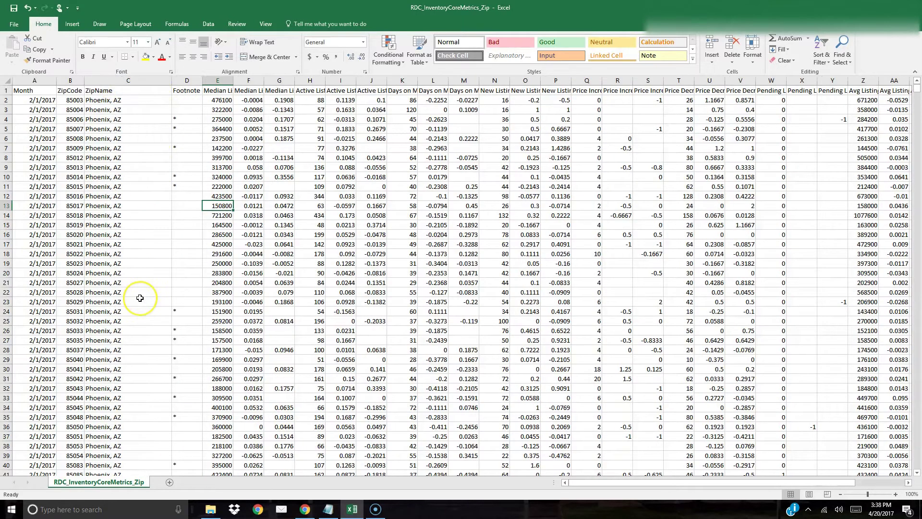
Step: Select and delete rows 249 through 2060, the rows after the Arizona listings
scroll(139, 298, down, 5)
scroll(139, 298, down, 5)
scroll(139, 298, down, 20)
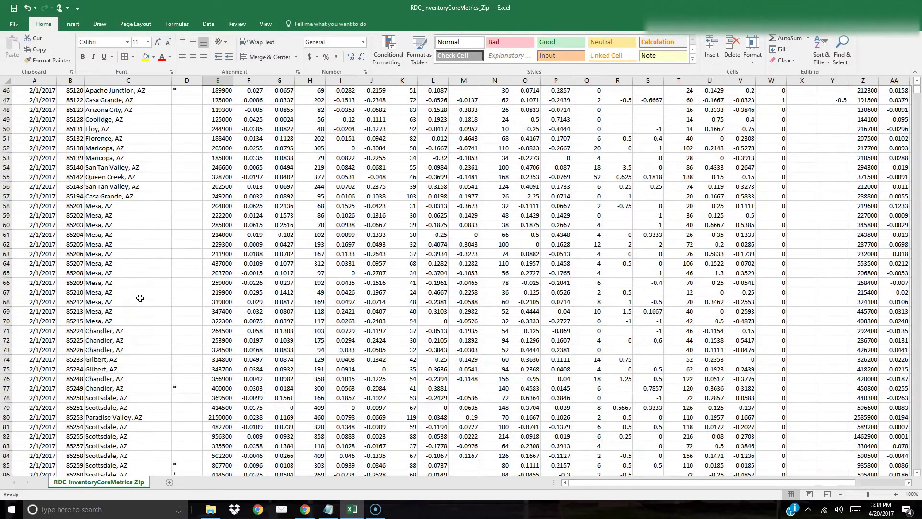
scroll(140, 298, down, 20)
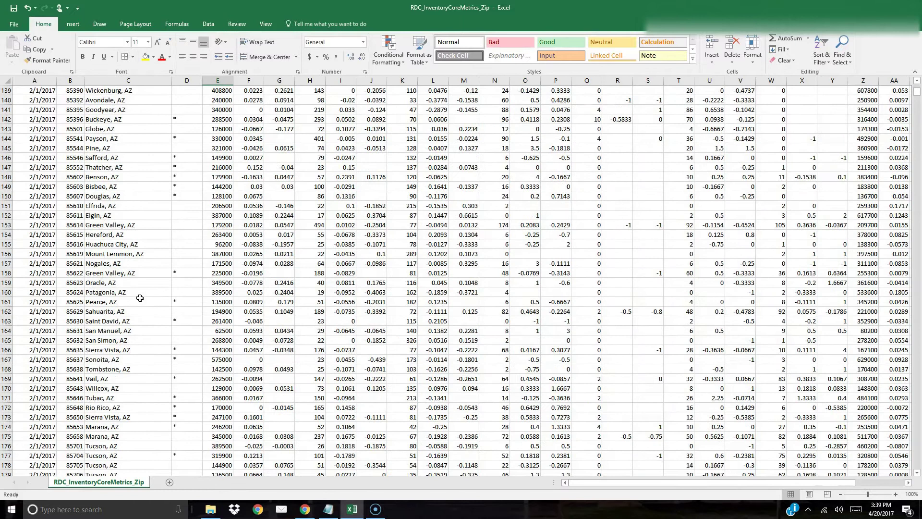
scroll(139, 298, down, 8)
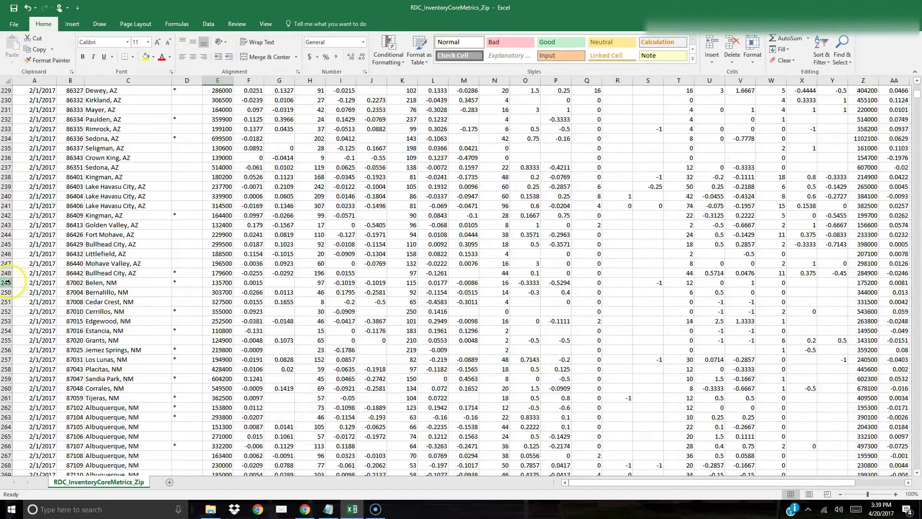
drag(6, 283, 4, 167)
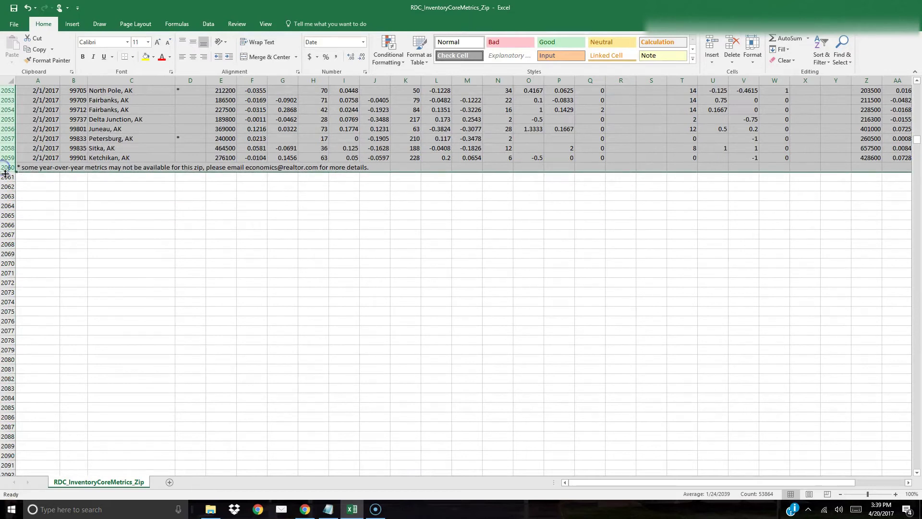
click(732, 46)
scroll(552, 247, up, 1)
Step: Autofit column G so the full Median Listing Price Y/Y header shows
click(225, 224)
scroll(224, 224, up, 7)
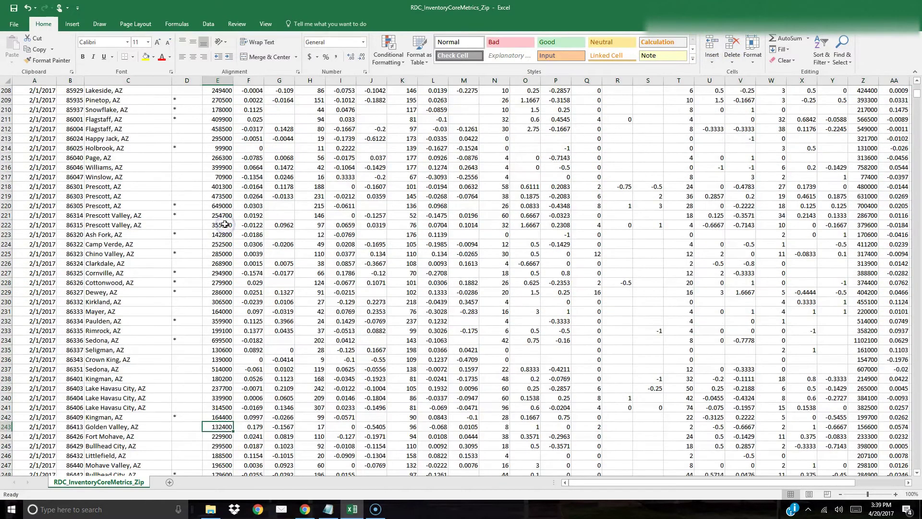
scroll(225, 225, up, 20)
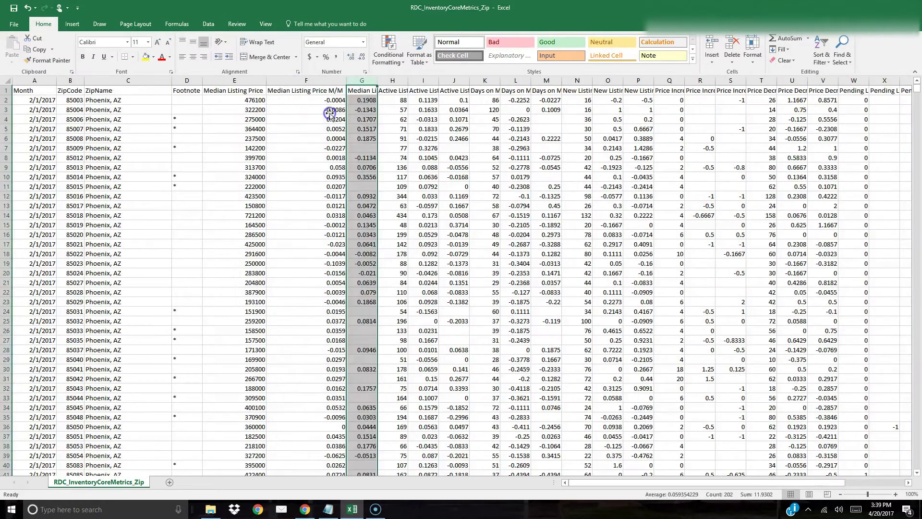
double_click(378, 80)
click(315, 118)
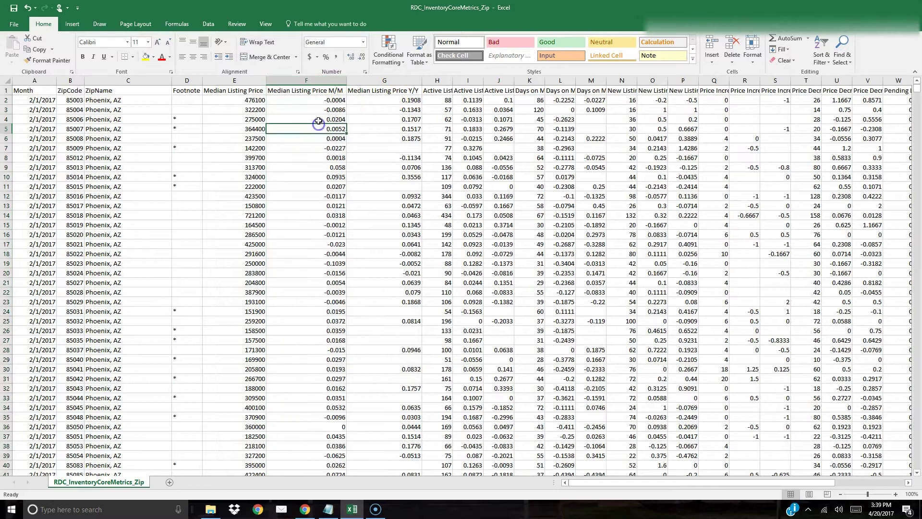
click(326, 81)
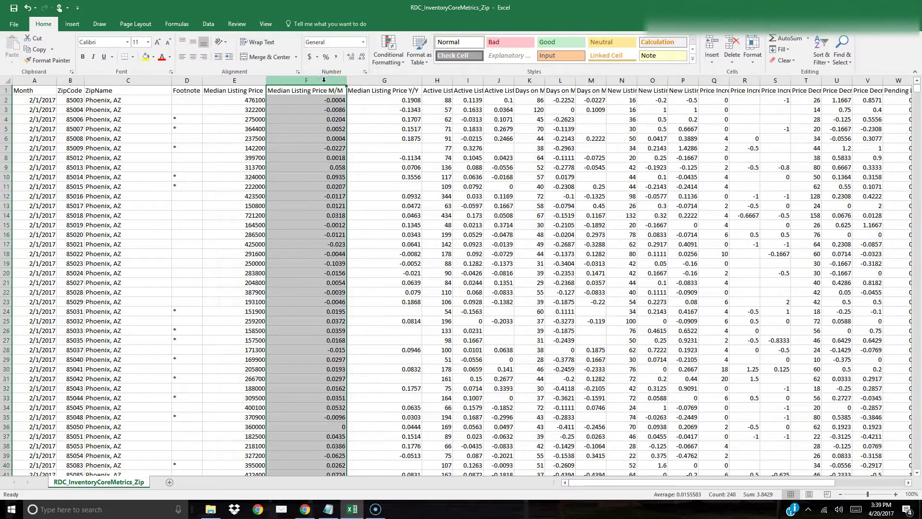
click(15, 24)
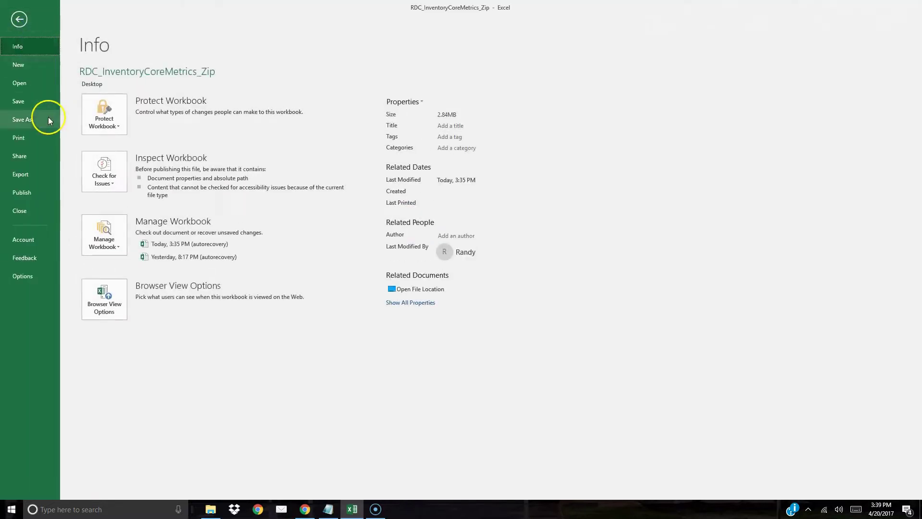
click(35, 124)
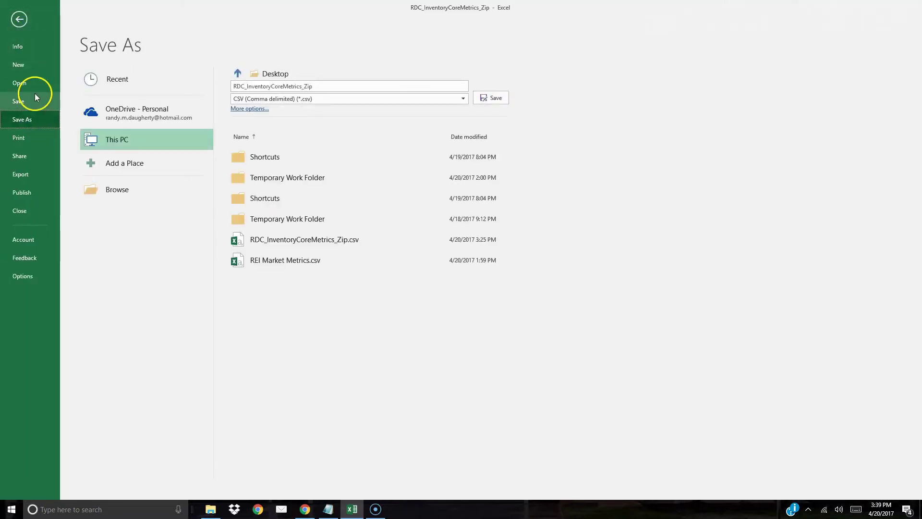
click(20, 19)
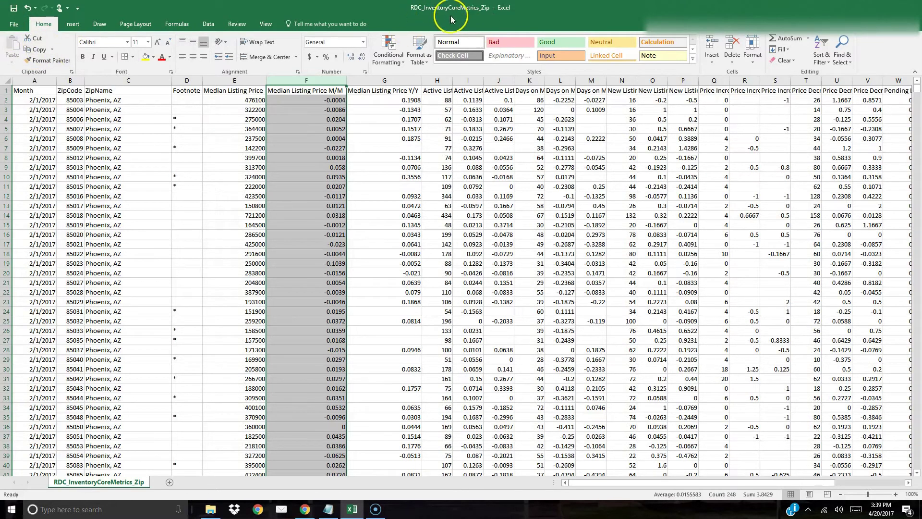
Step: Save the workbook and delete the Median Listing Price M/M and Y/Y columns
click(15, 8)
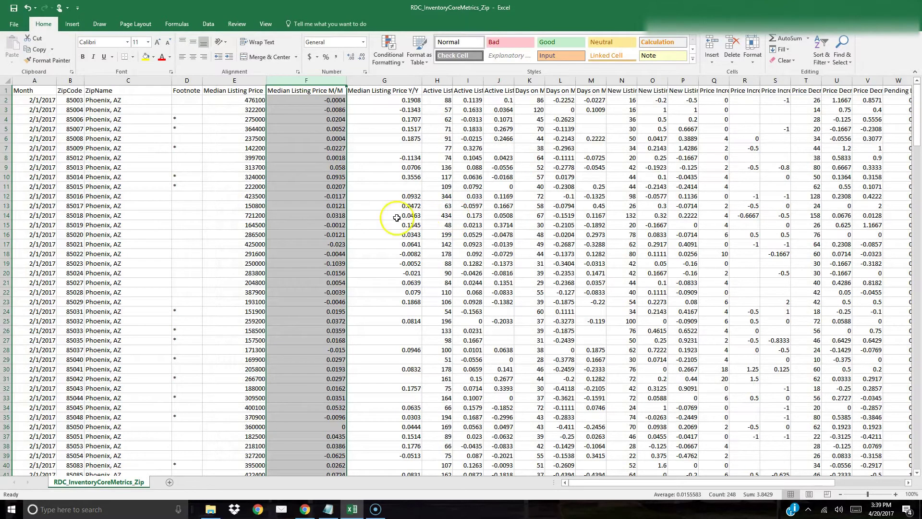
click(332, 167)
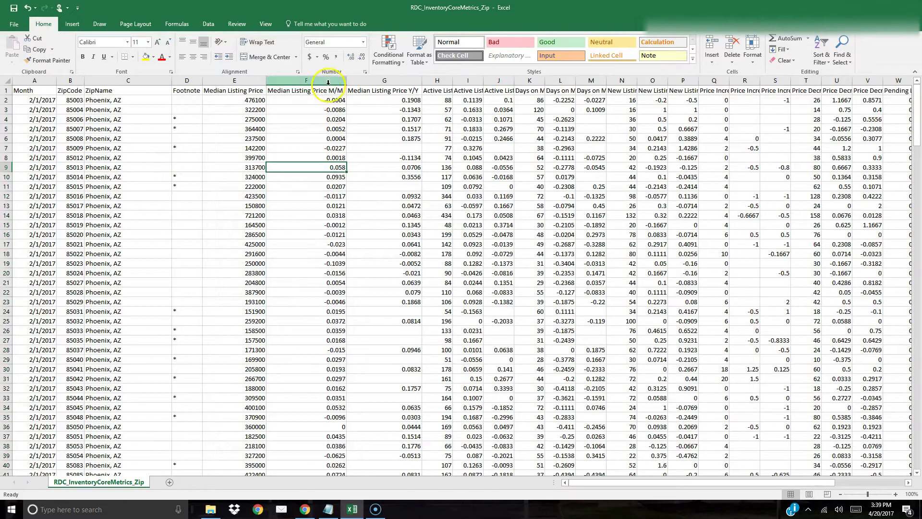
drag(328, 81, 362, 82)
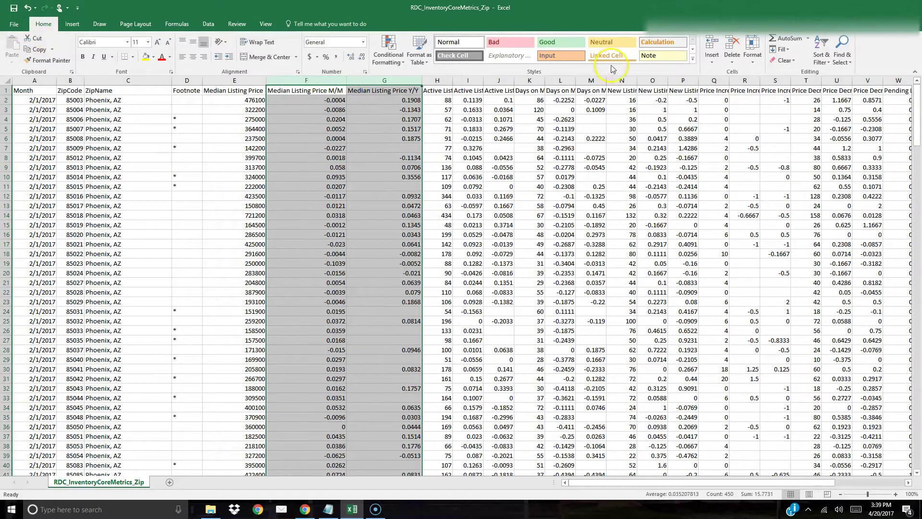
click(732, 47)
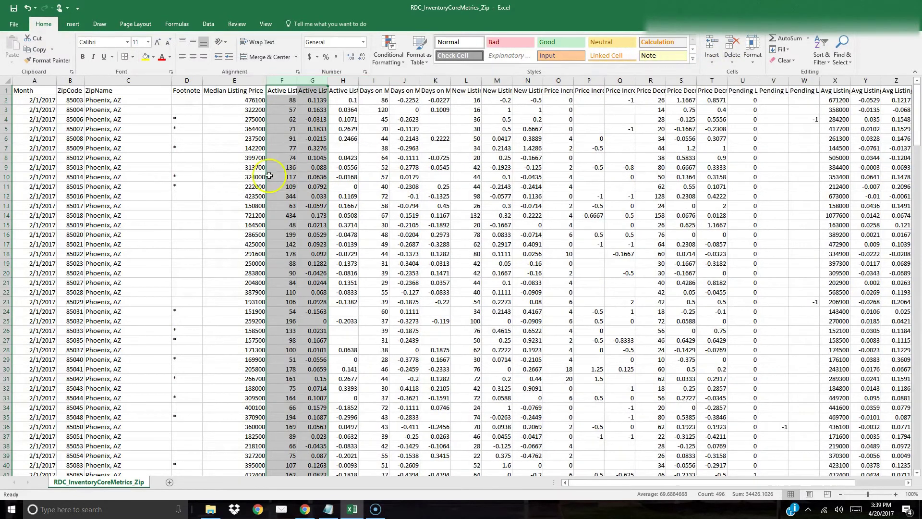
Step: Delete the Footnote column and autofit the Month, ZipName and Active Listing Count columns
click(187, 81)
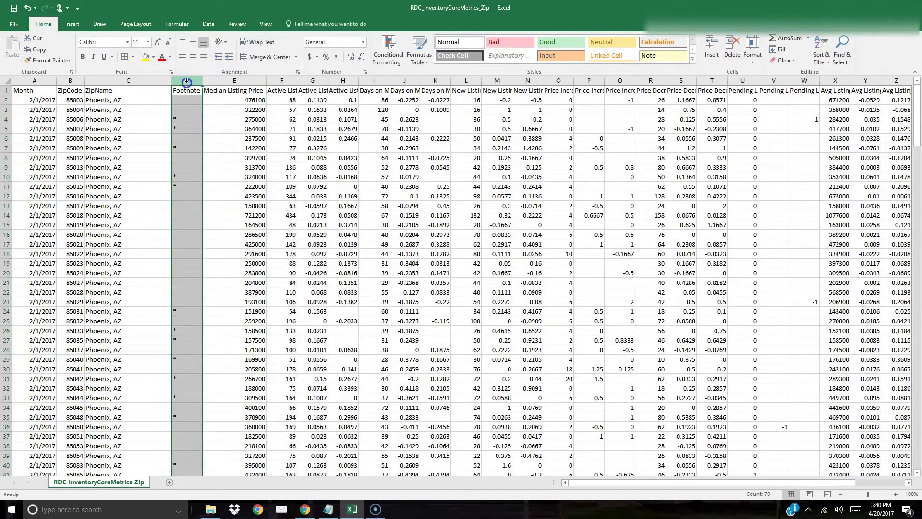
click(731, 47)
click(209, 131)
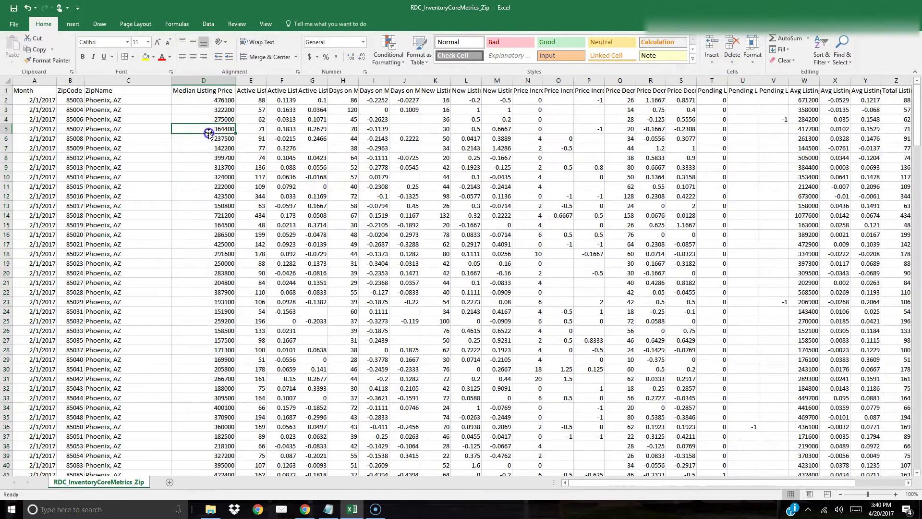
double_click(266, 80)
double_click(171, 80)
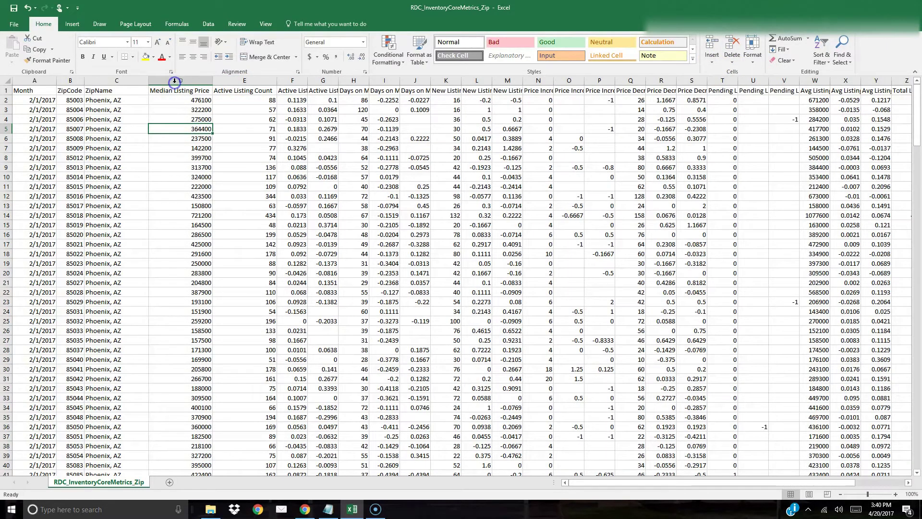
double_click(57, 80)
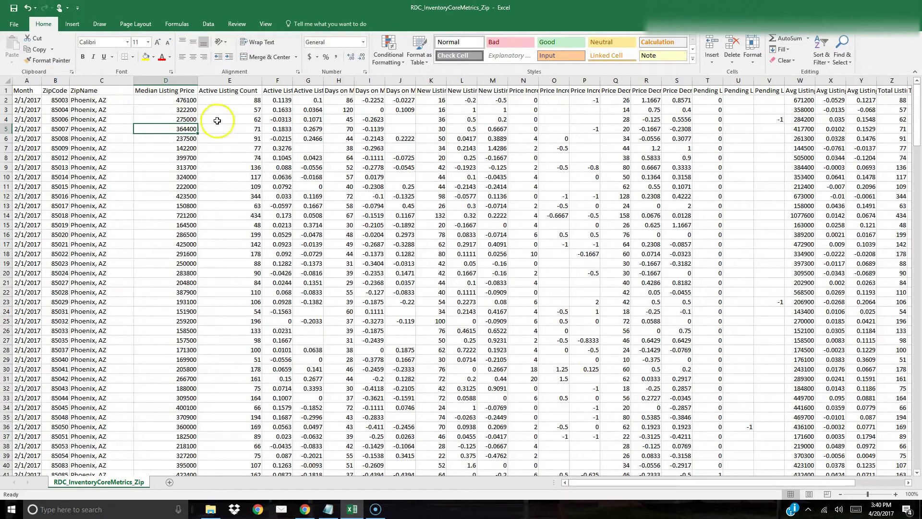
double_click(292, 81)
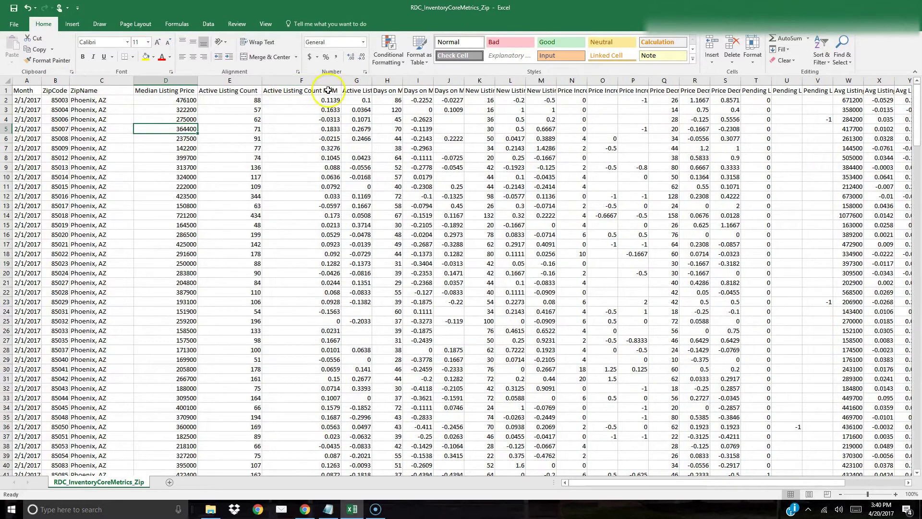
double_click(376, 81)
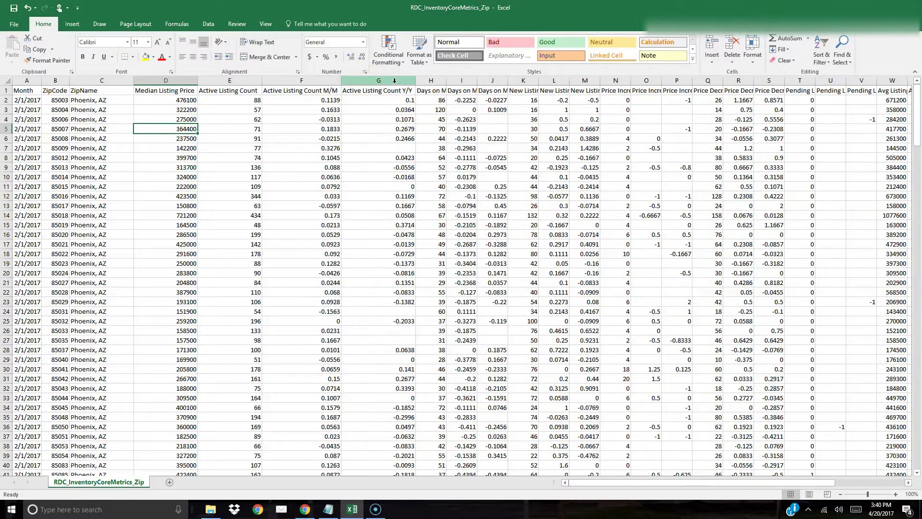
Step: Delete the Active Listing Count and Days on Market M/M and Y/Y columns
drag(375, 81, 330, 85)
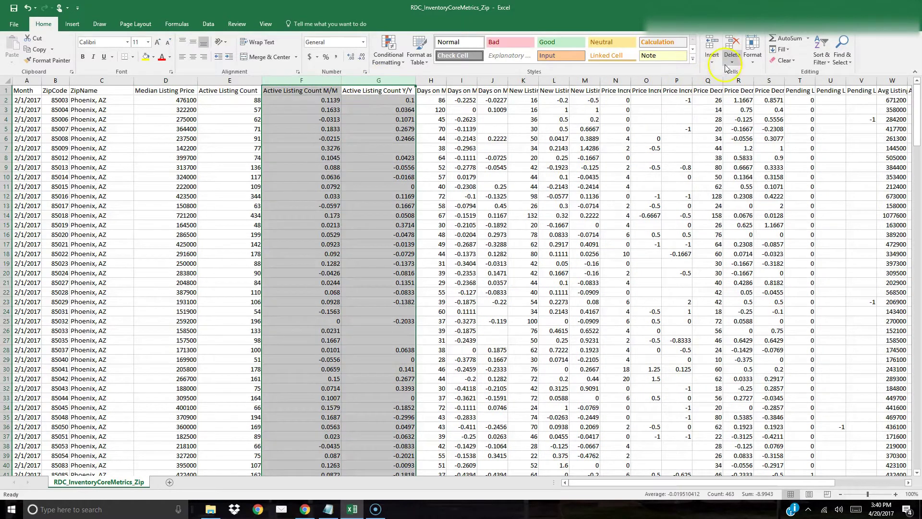
click(732, 48)
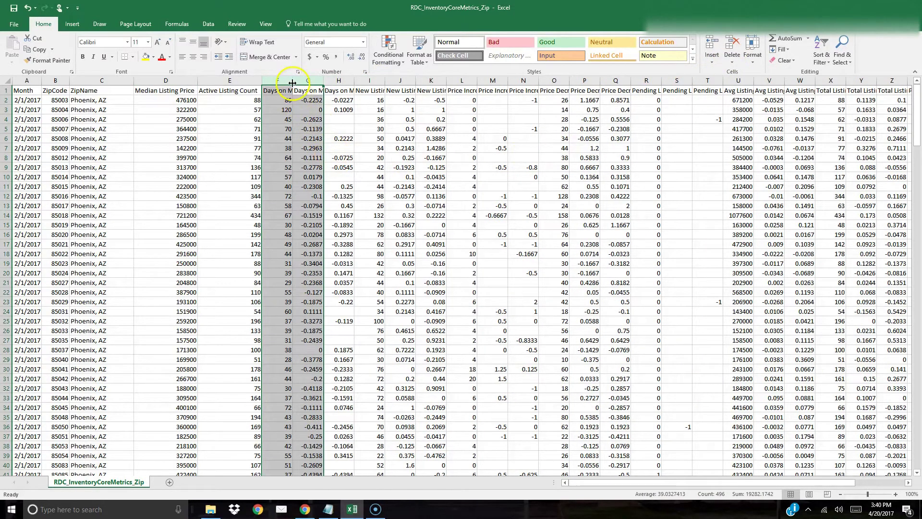
double_click(292, 83)
click(353, 118)
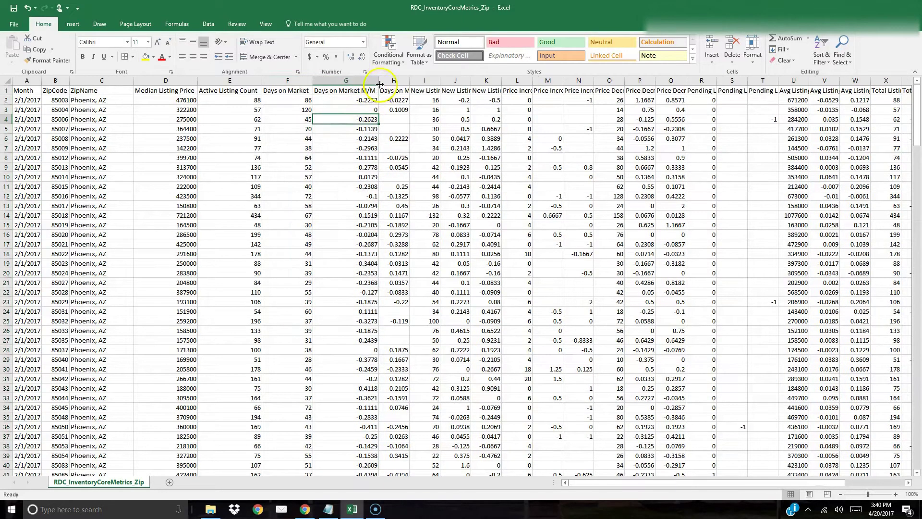
double_click(410, 80)
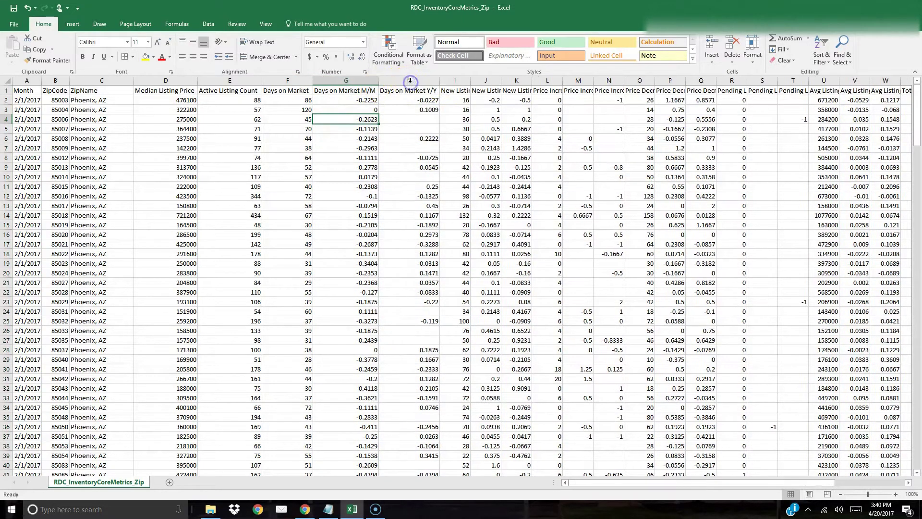
click(374, 83)
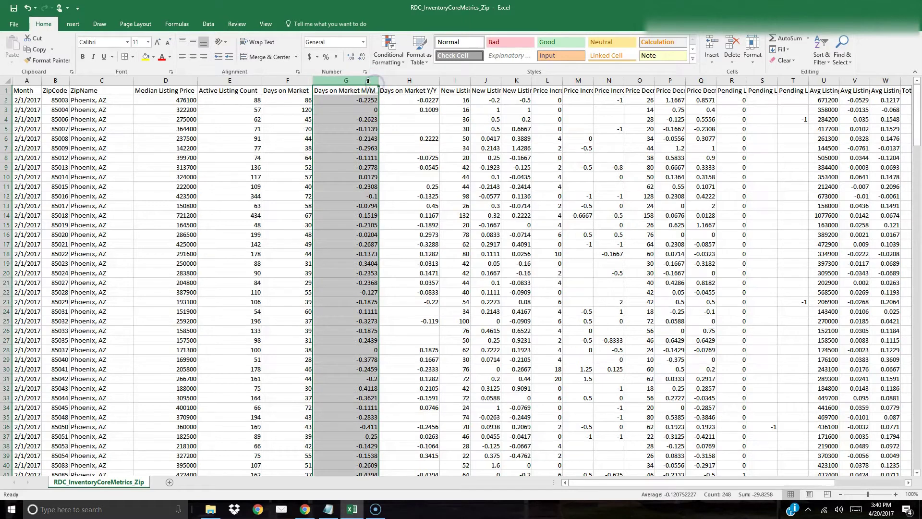
drag(371, 84, 394, 85)
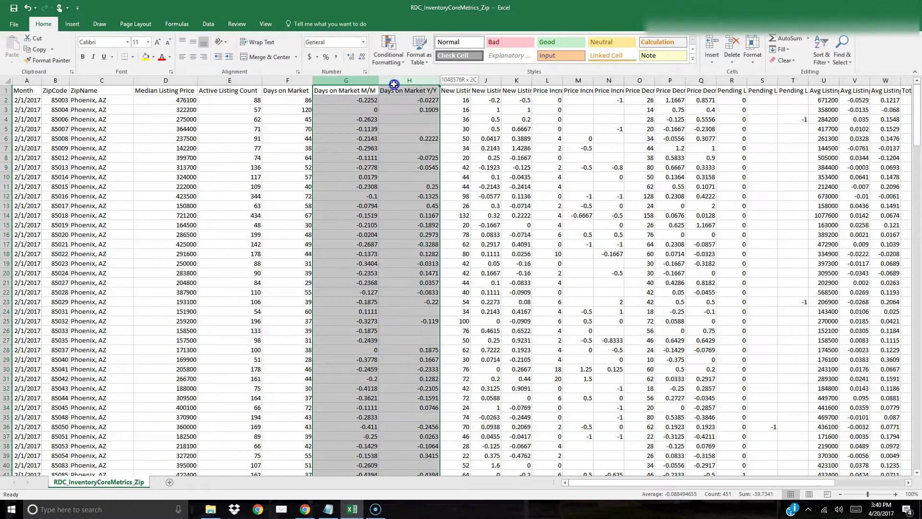
click(729, 48)
click(390, 167)
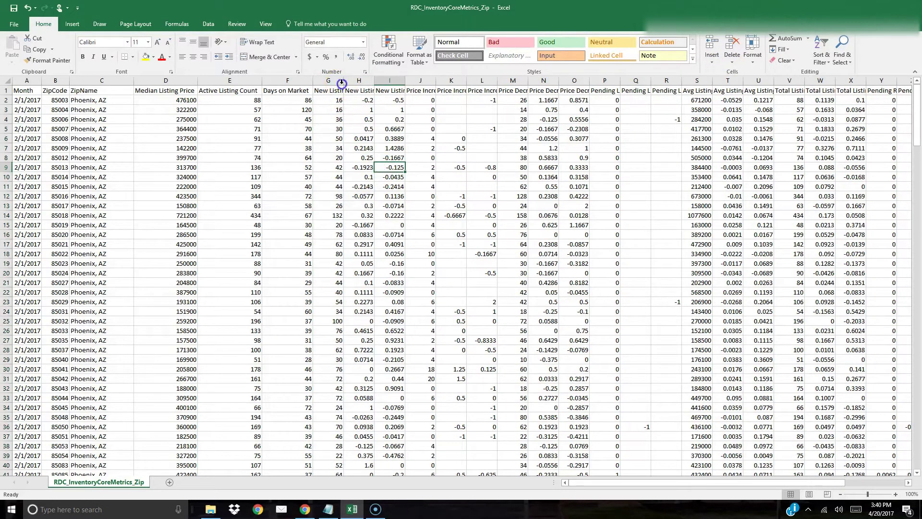
Step: Delete the New Listing Count and Price Increase Count M/M and Y/Y columns
double_click(341, 84)
double_click(403, 84)
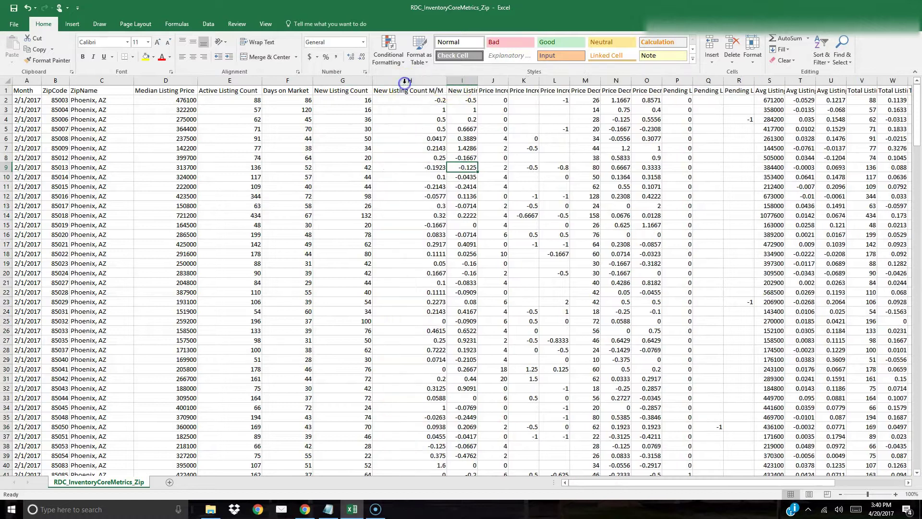
double_click(477, 80)
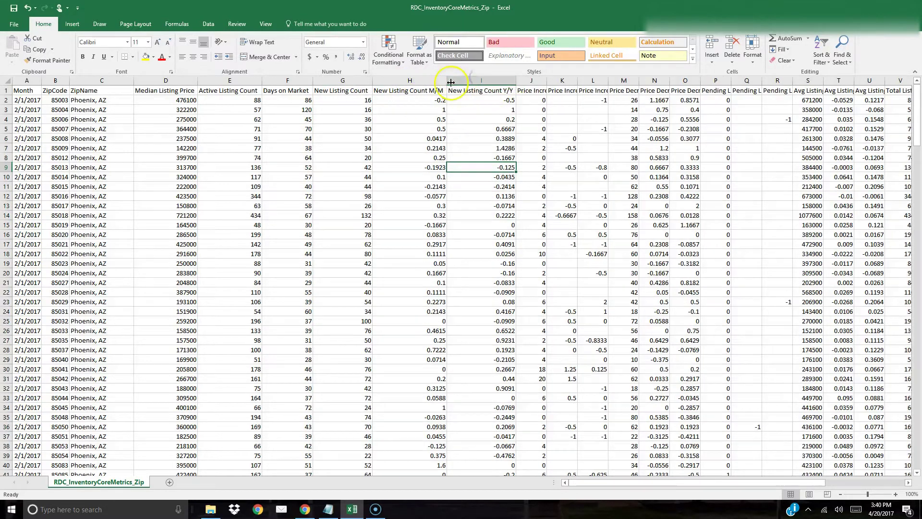
drag(442, 79, 480, 80)
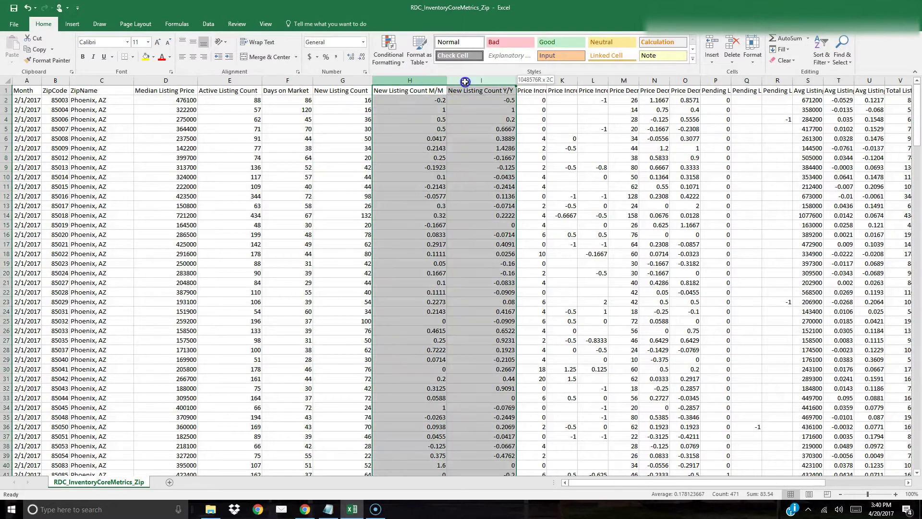
click(732, 48)
double_click(434, 80)
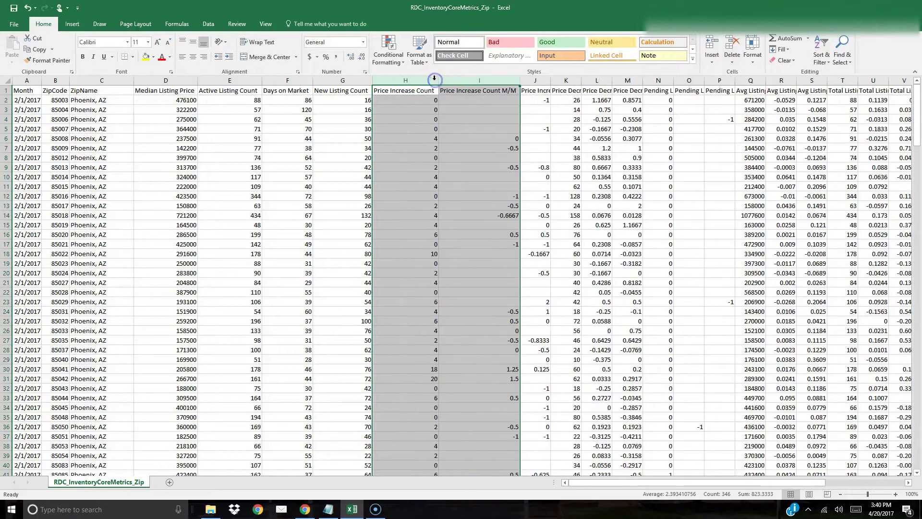
click(479, 119)
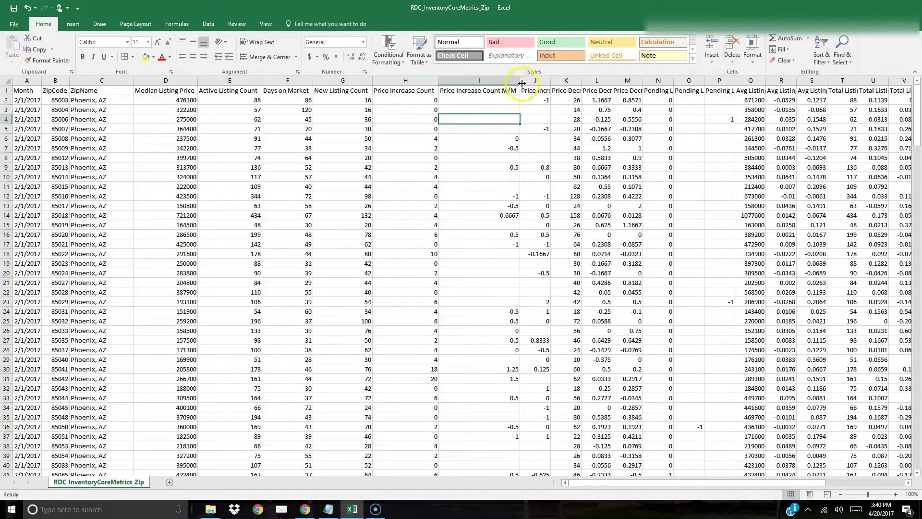
double_click(550, 80)
drag(509, 80, 541, 83)
click(731, 48)
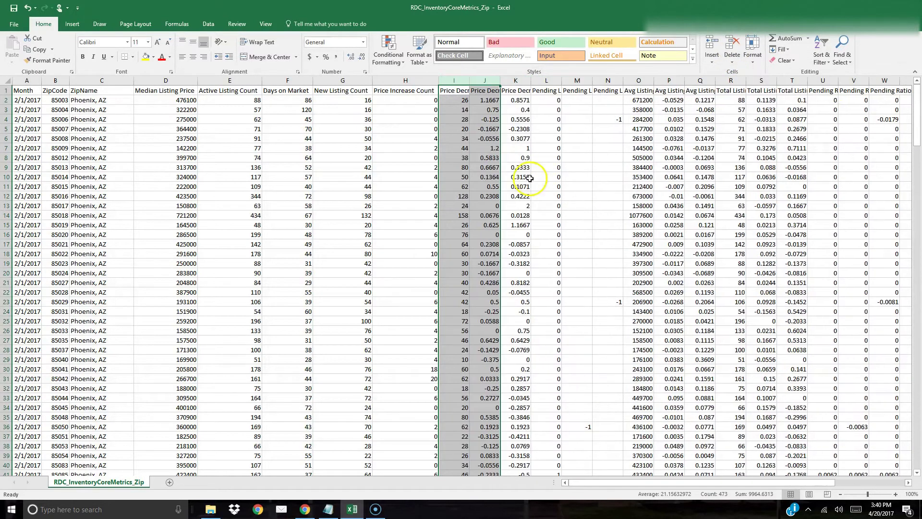
click(484, 119)
Step: Delete the Price Decrease Count M/M and Y/Y columns and fit the Pending Listing Count headers
double_click(469, 80)
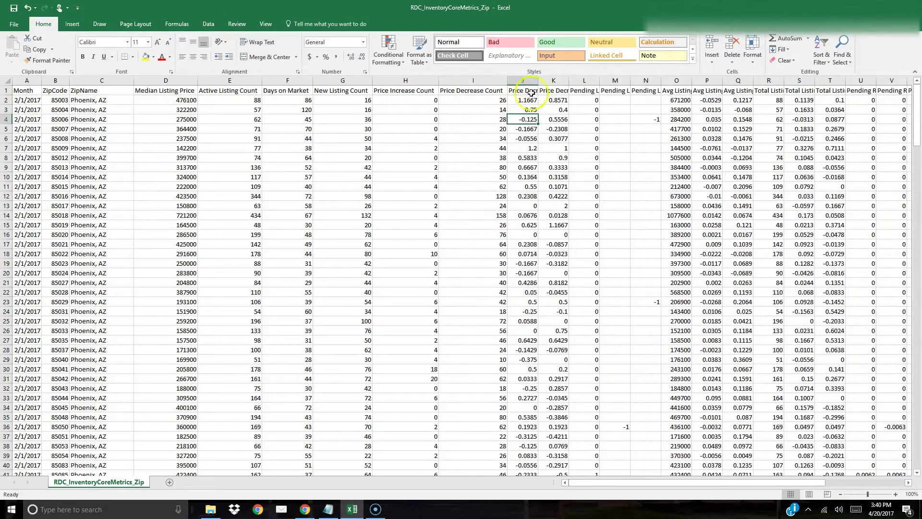
double_click(538, 80)
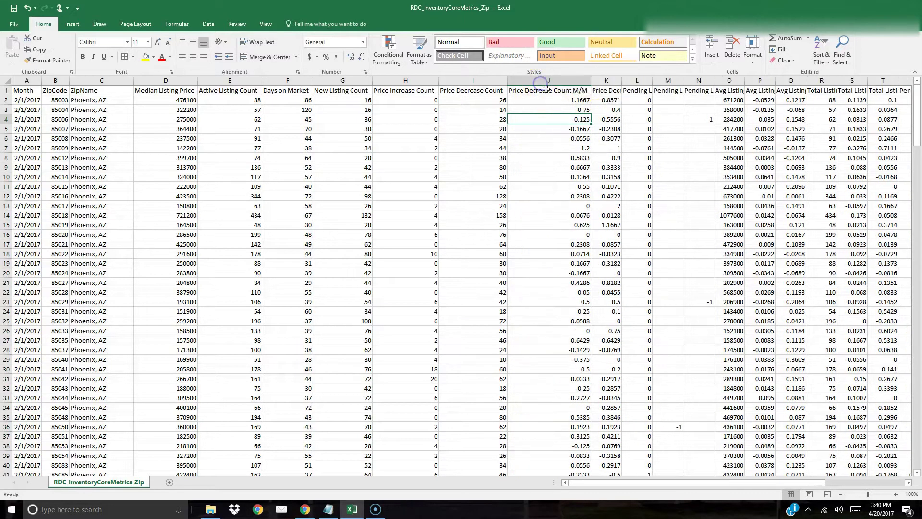
double_click(625, 77)
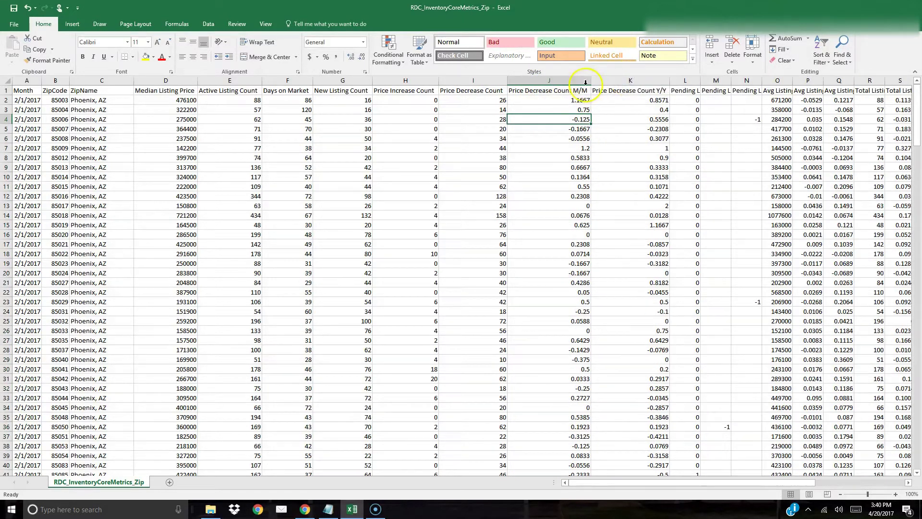
drag(585, 82, 620, 82)
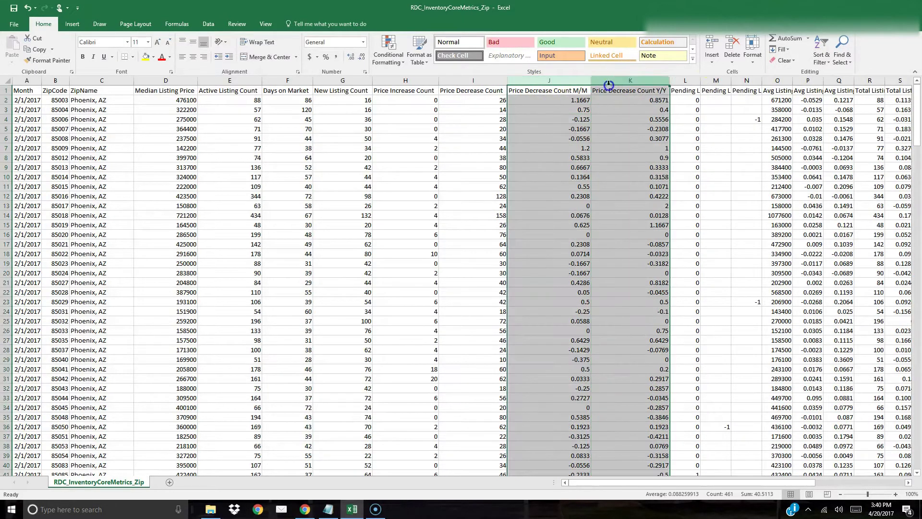
click(729, 45)
double_click(600, 81)
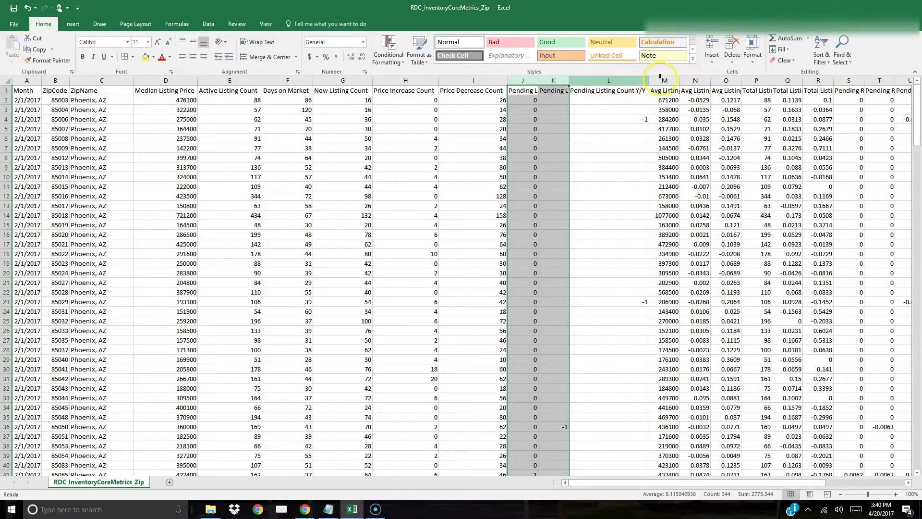
double_click(679, 80)
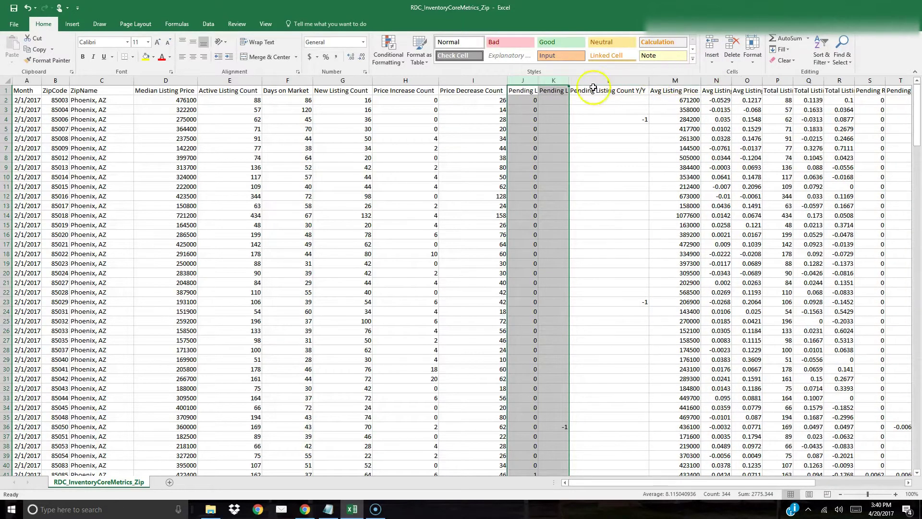
double_click(571, 79)
click(622, 108)
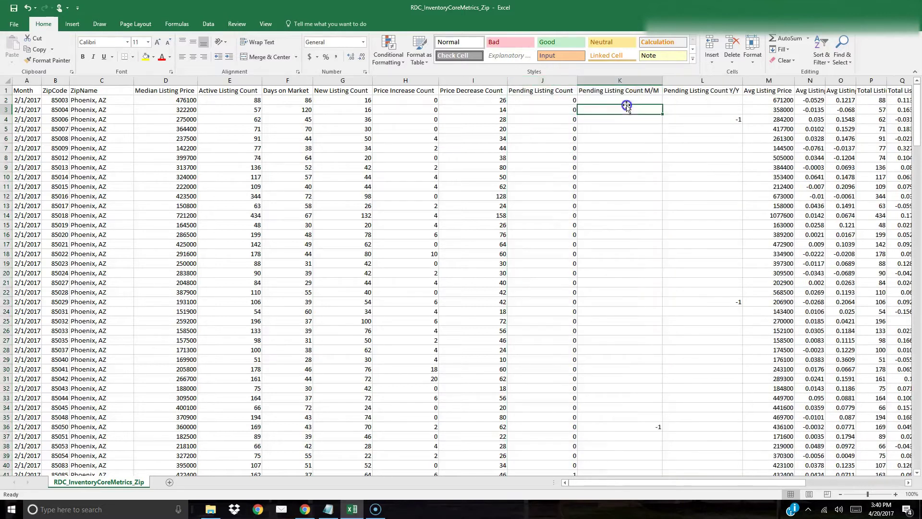
drag(642, 82, 678, 85)
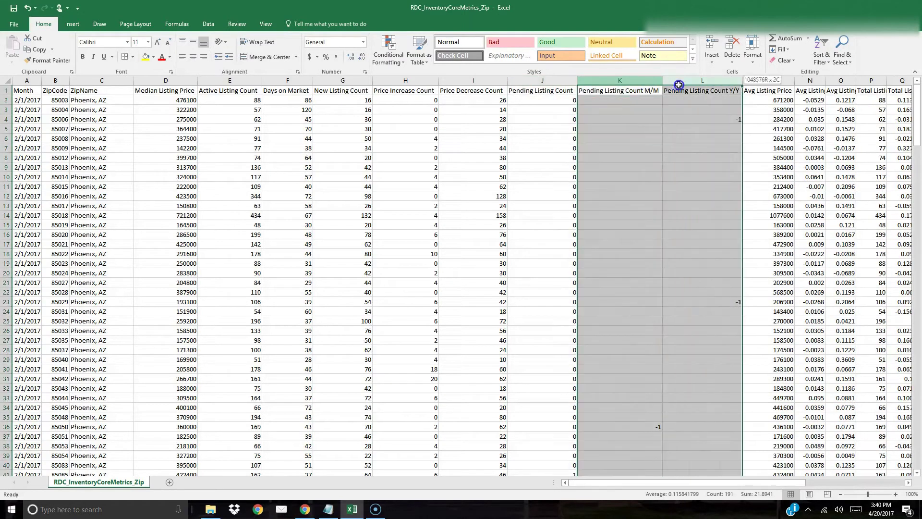
Step: Delete the Pending Listing Count column and the Avg Listing Price M/M and Y/Y columns
click(732, 48)
click(542, 80)
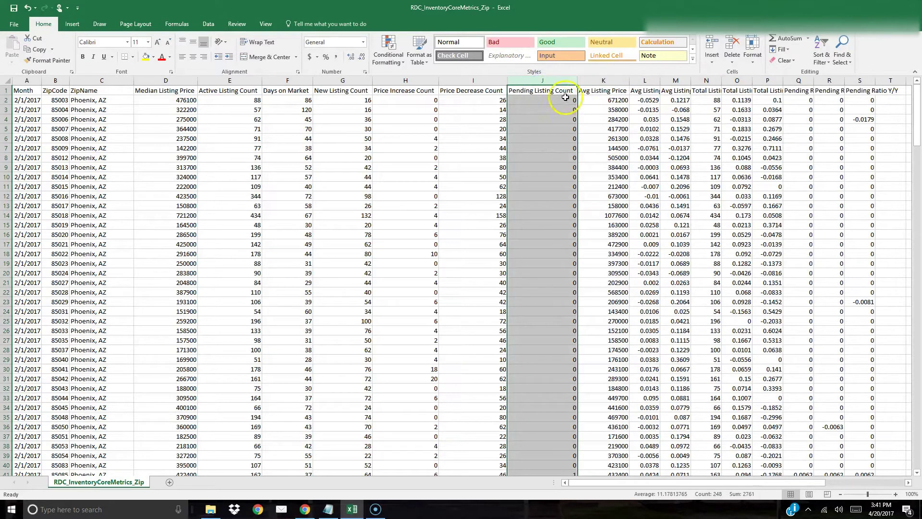
click(731, 48)
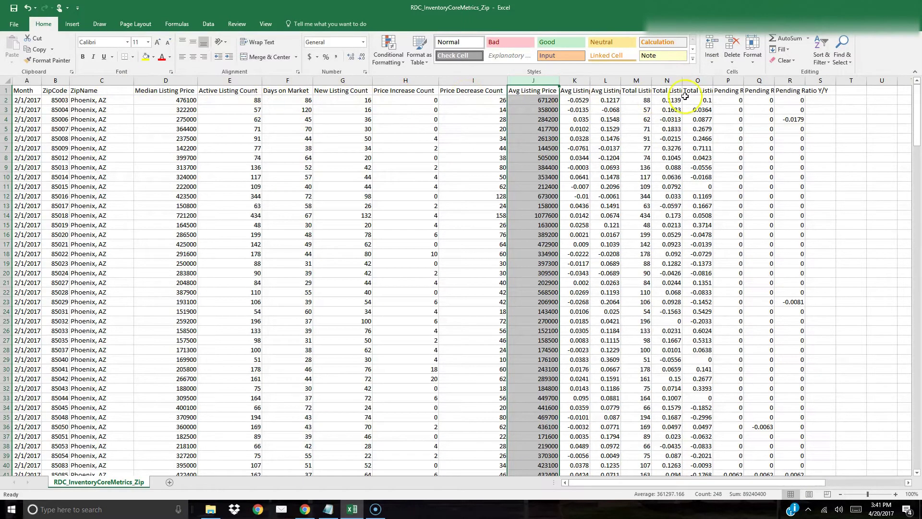
click(593, 88)
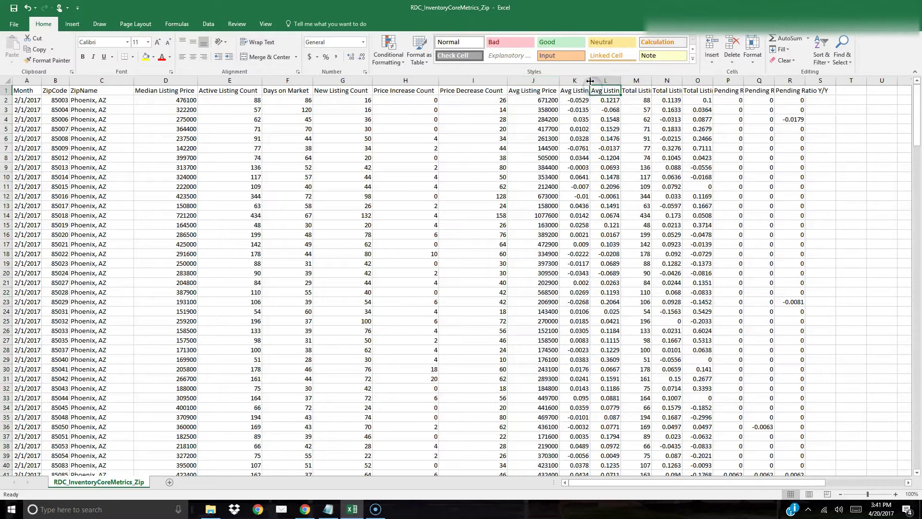
double_click(590, 80)
double_click(658, 81)
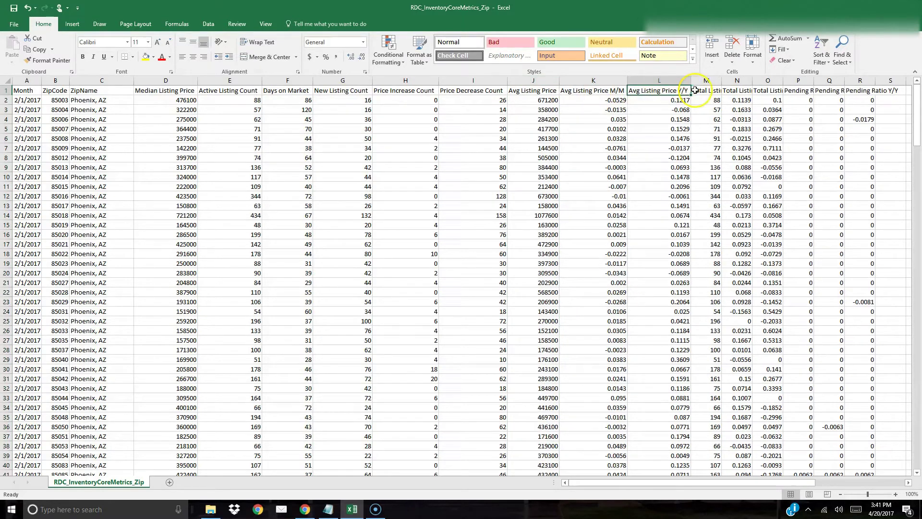
drag(611, 81, 645, 81)
click(730, 52)
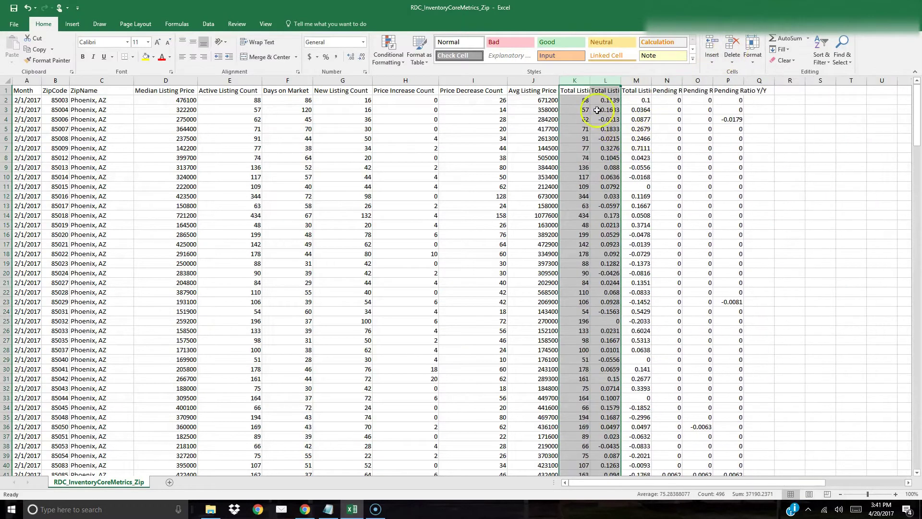
Step: Delete the Total Listing Count M/M and Y/Y columns
double_click(588, 80)
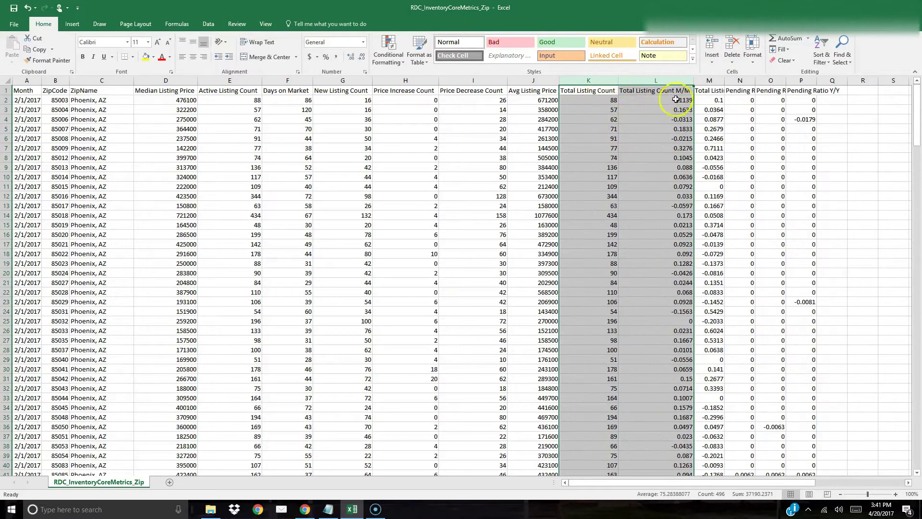
double_click(723, 81)
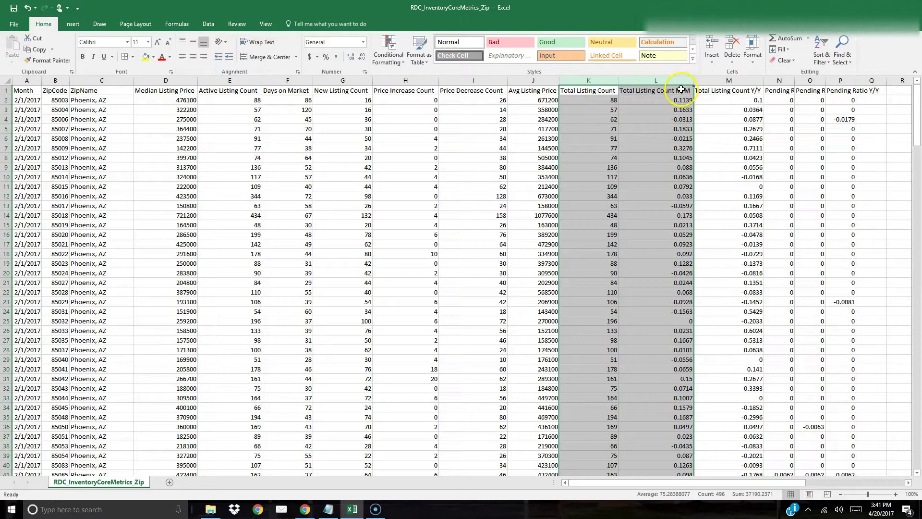
click(679, 80)
drag(677, 82, 725, 80)
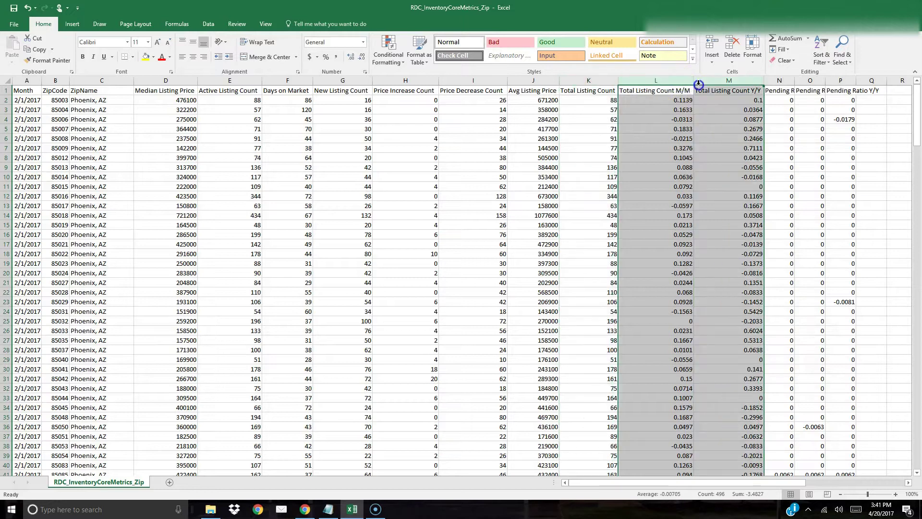
click(729, 50)
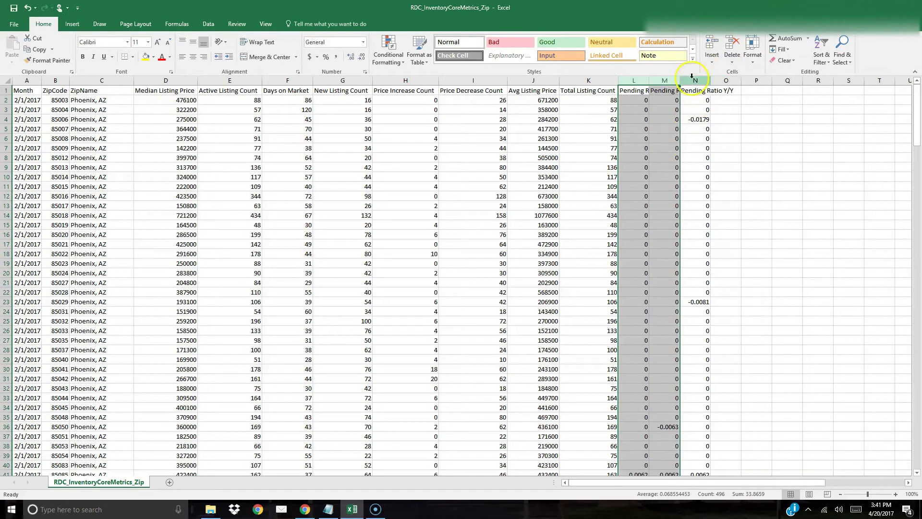
Step: Delete the Pending Ratio Y/Y, Pending Ratio M/M and Pending Ratio columns
double_click(708, 78)
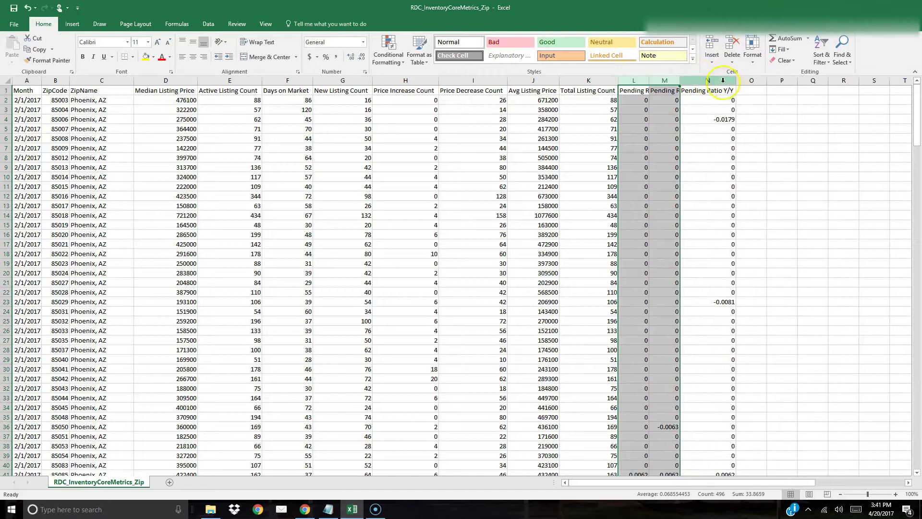
click(720, 80)
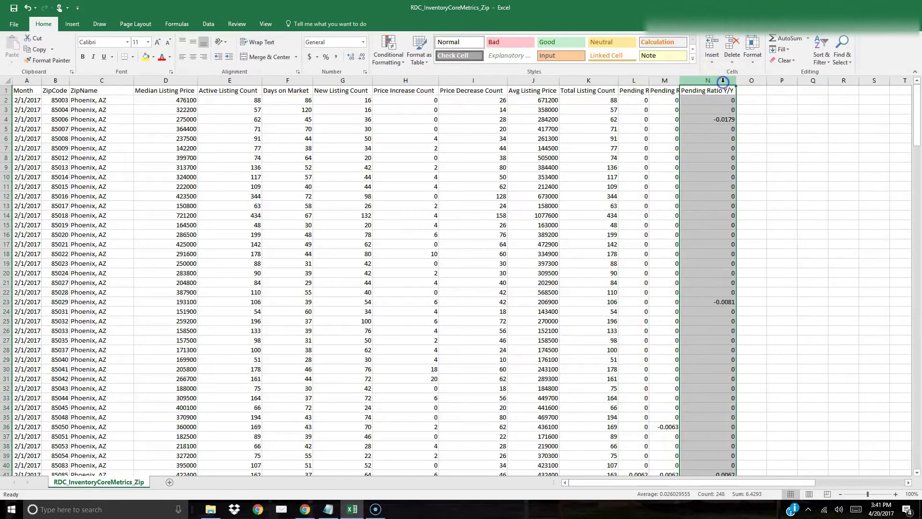
click(730, 49)
double_click(681, 80)
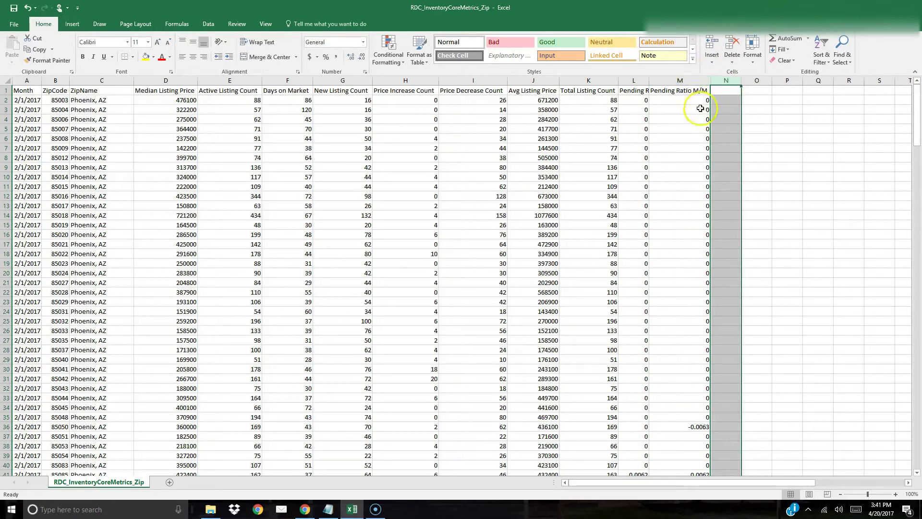
click(695, 81)
click(732, 50)
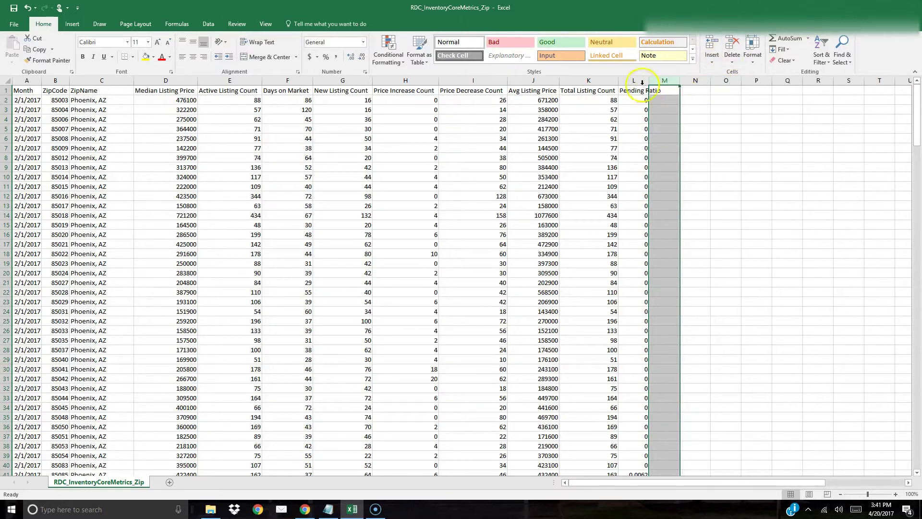
double_click(650, 80)
click(646, 80)
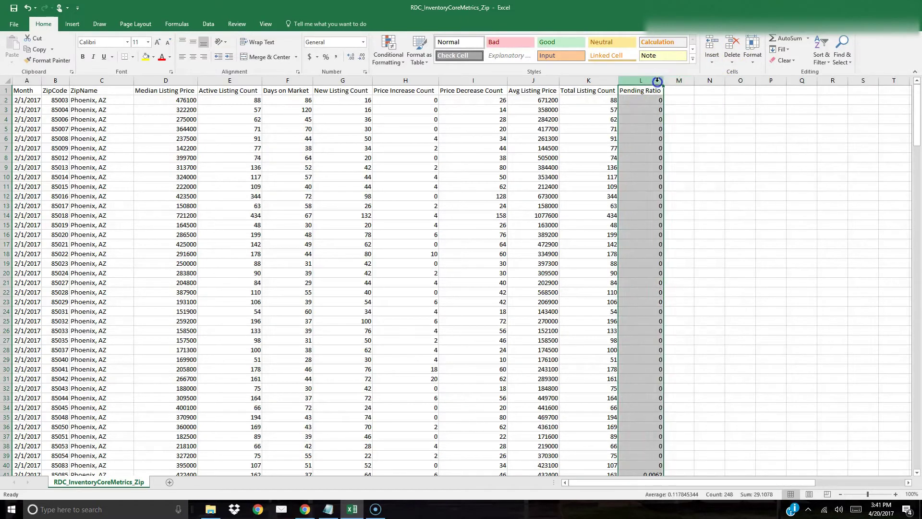
click(731, 50)
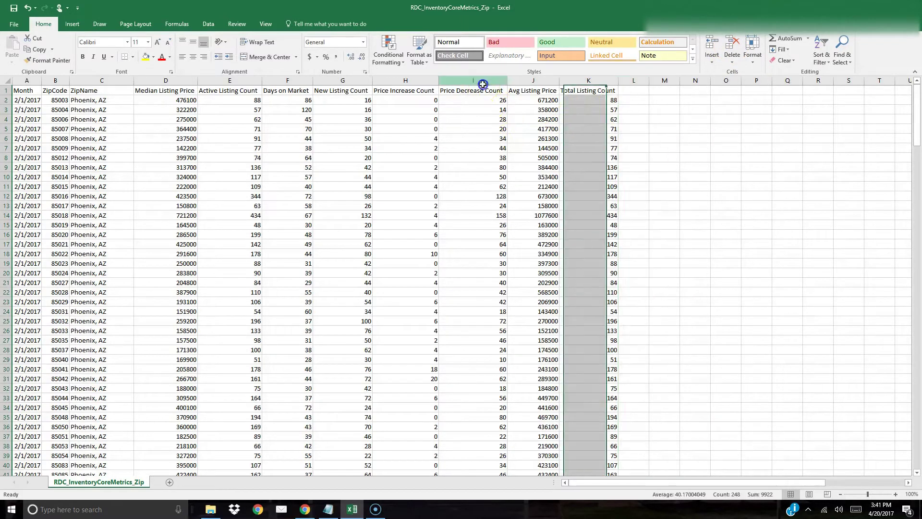
Step: Delete the Price Increase Count and Price Decrease Count columns
click(482, 80)
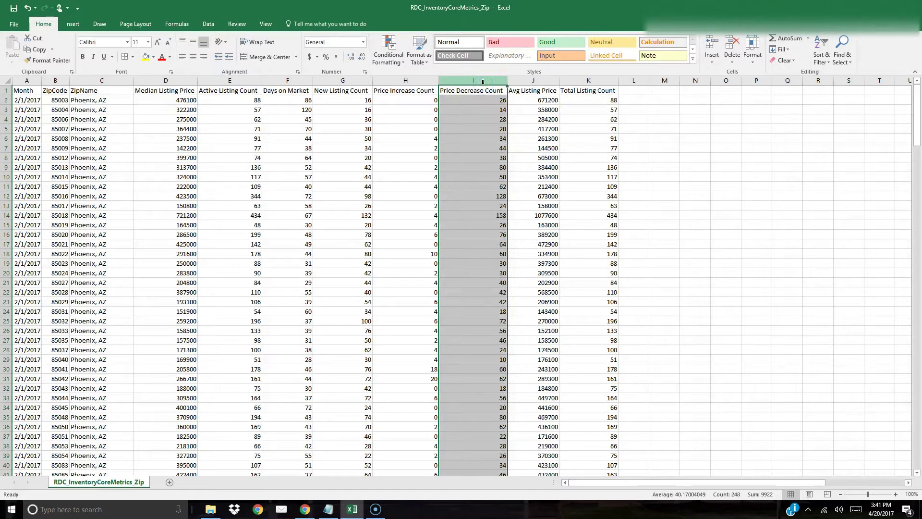
click(409, 80)
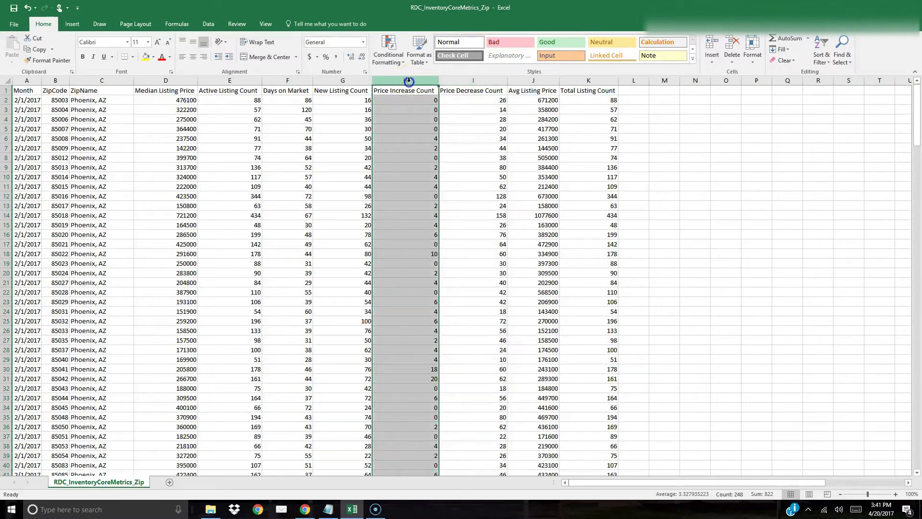
shift+click(440, 81)
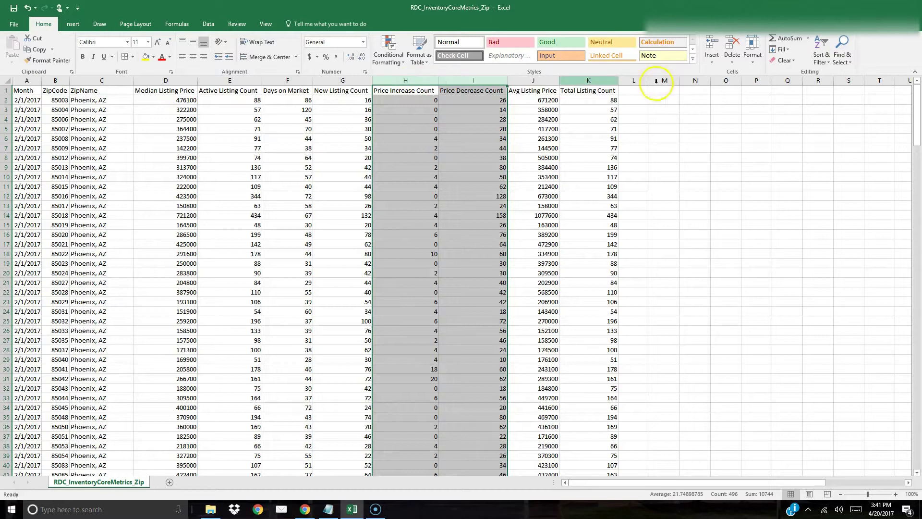
click(732, 48)
drag(533, 169, 576, 262)
click(593, 194)
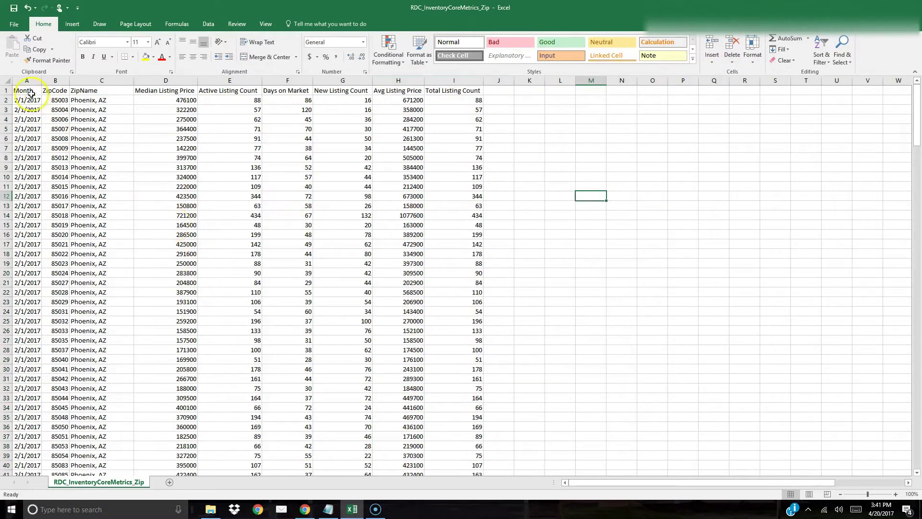
Step: Bold the nine row-1 headings, Month through Total Listing Count
drag(22, 93, 447, 91)
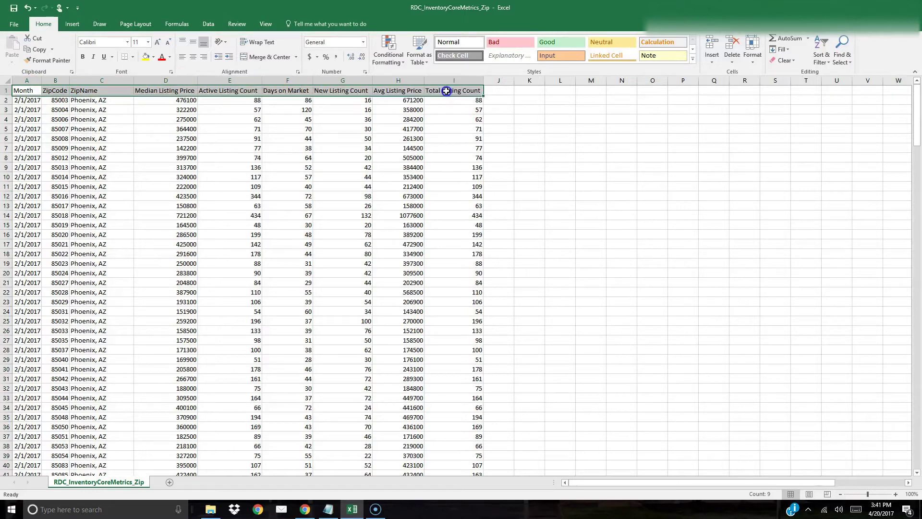
click(82, 56)
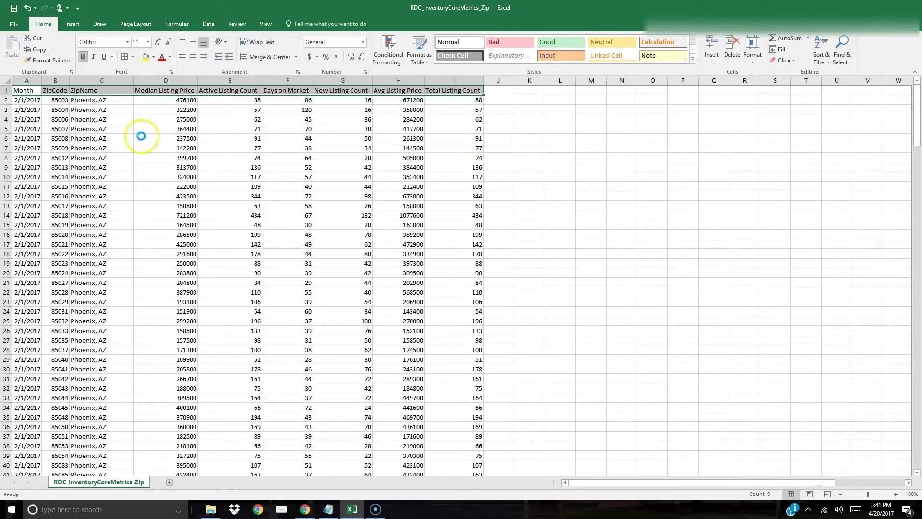
click(272, 146)
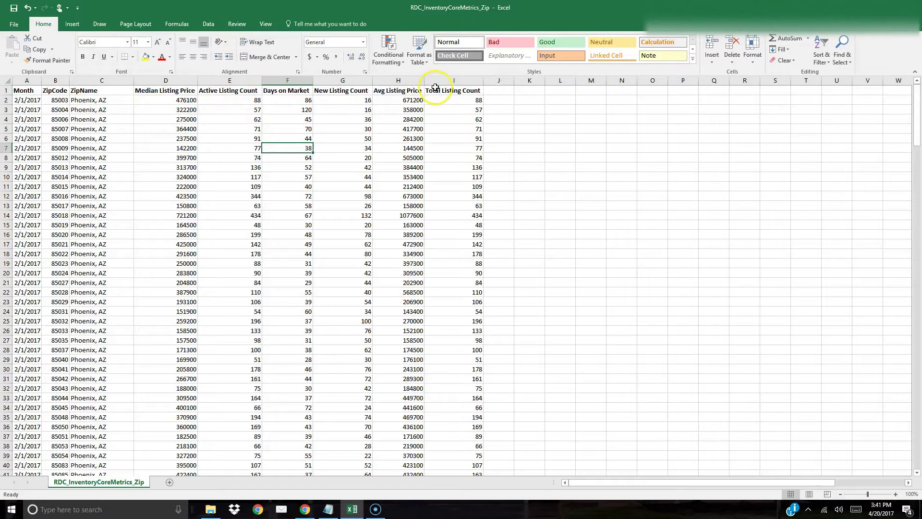
drag(445, 91, 29, 90)
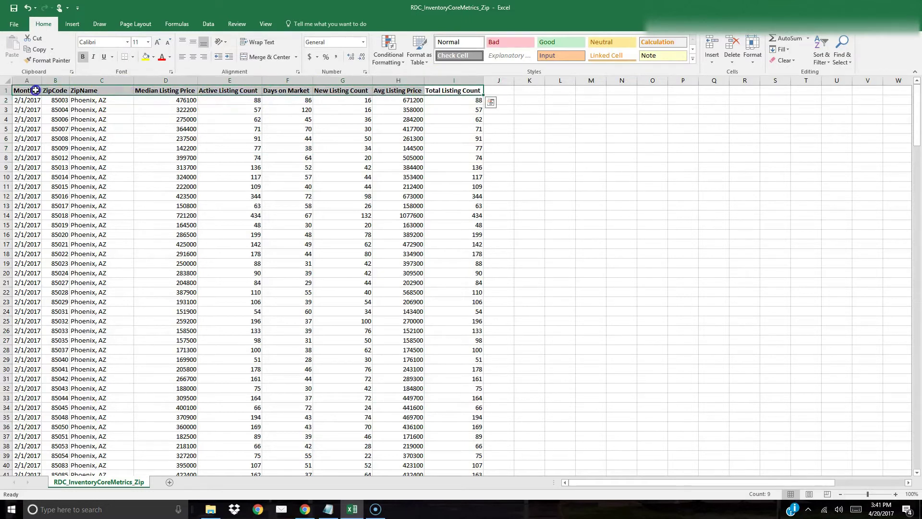
click(229, 158)
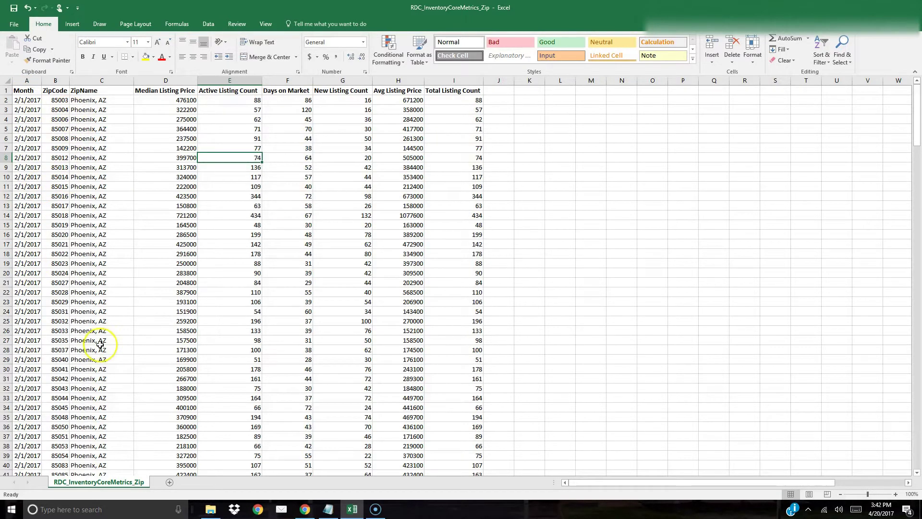
Step: Autofit the Median Listing Price and Days on Market columns, then delete New Listing Count
scroll(99, 344, down, 5)
scroll(100, 344, up, 5)
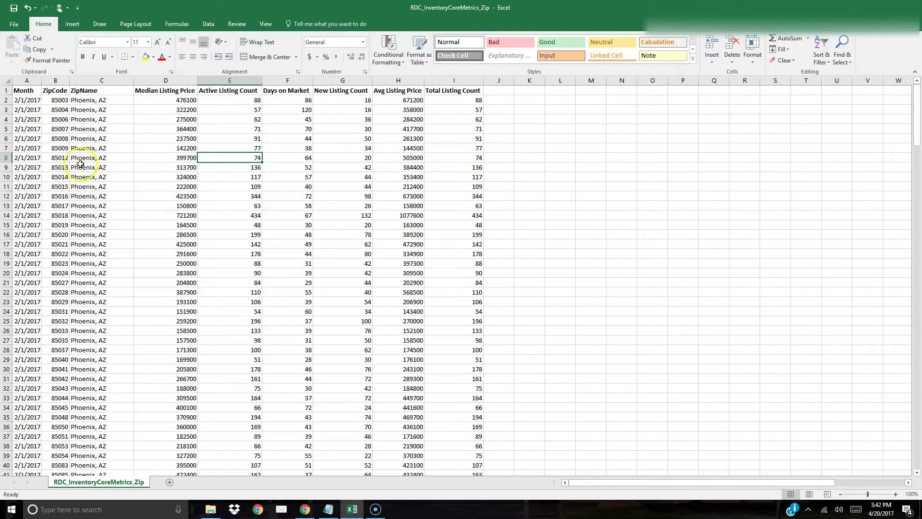
scroll(130, 179, down, 4)
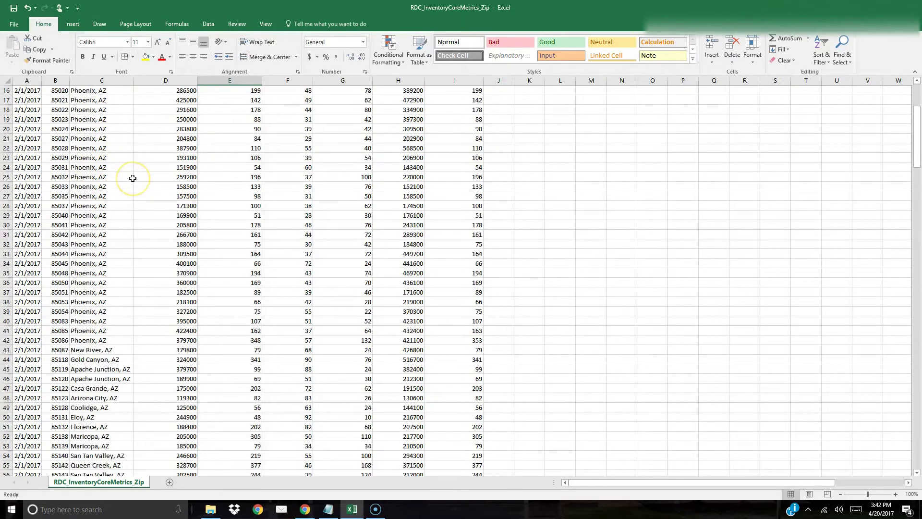
scroll(129, 179, up, 4)
click(169, 81)
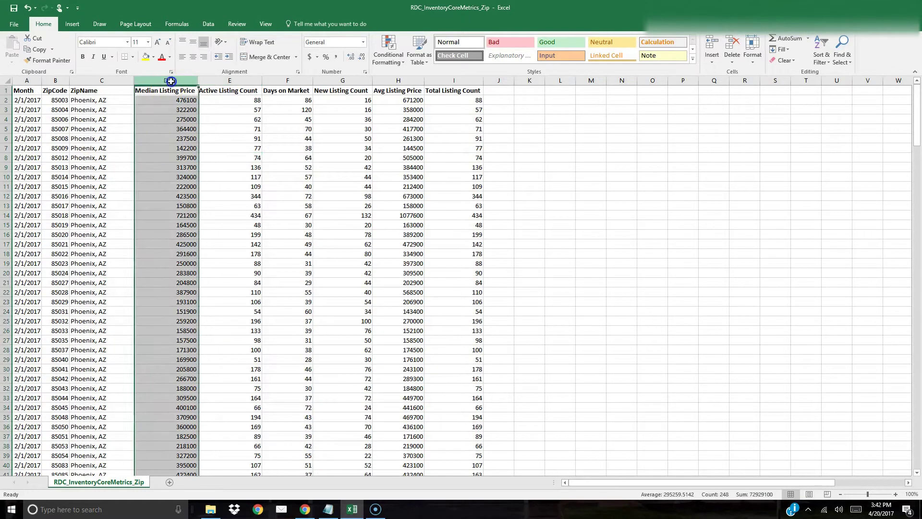
click(205, 87)
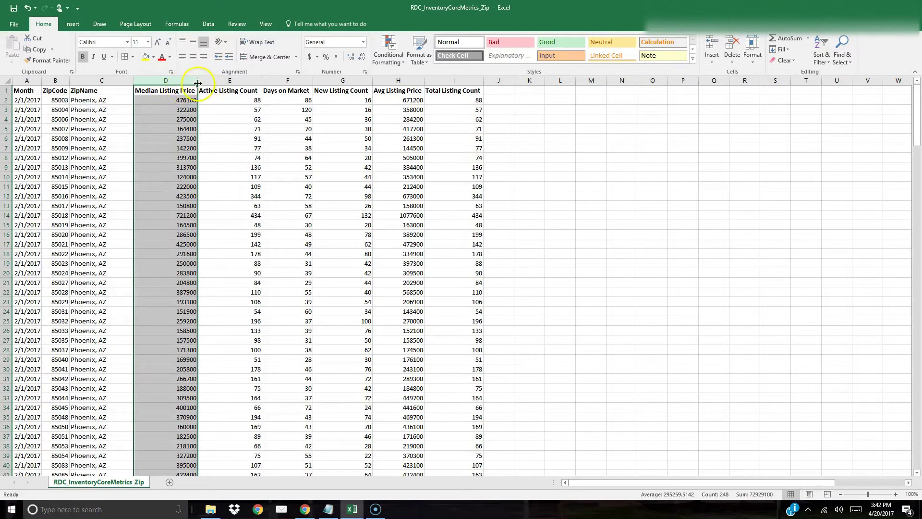
double_click(198, 84)
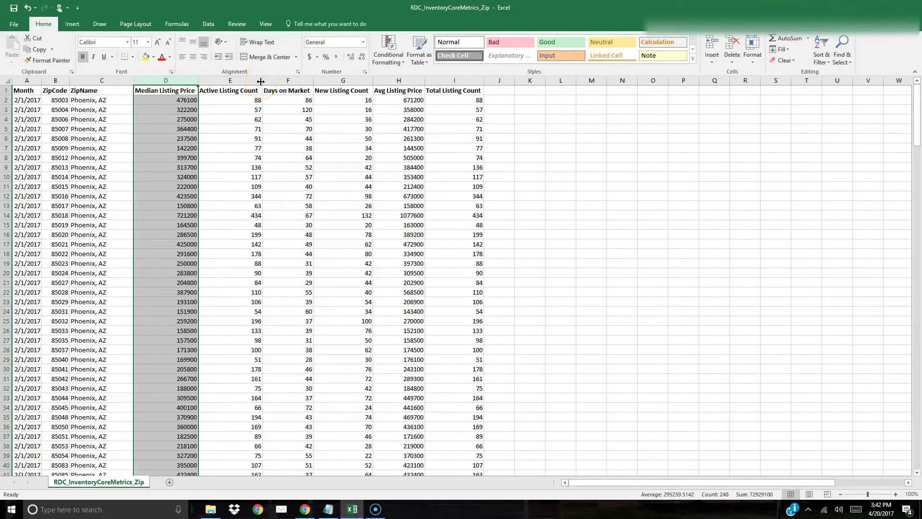
double_click(312, 81)
ctrl+click(339, 80)
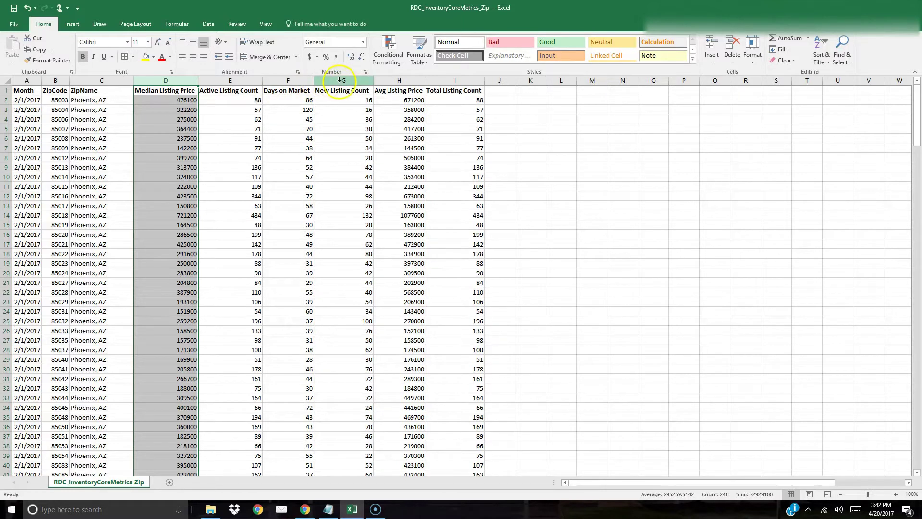
click(739, 46)
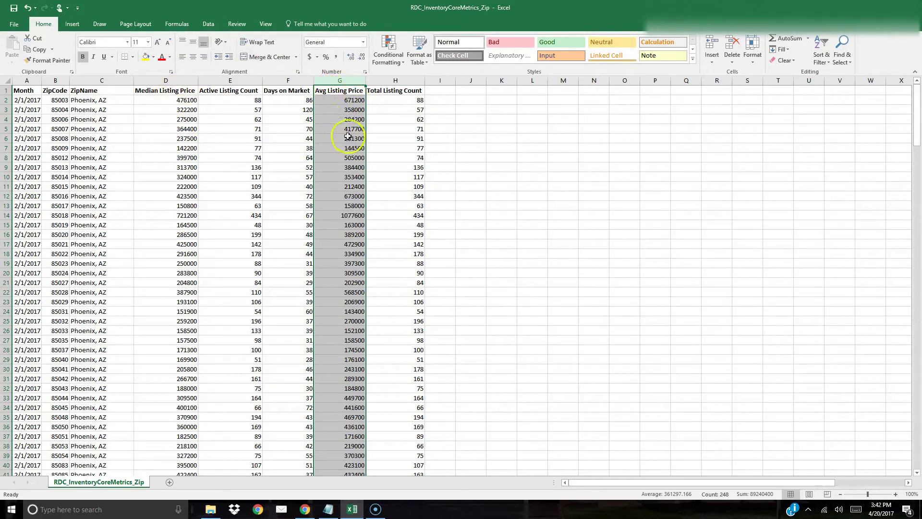
Step: Compare Total Listing Count against Active Listing Count, then delete the Total Listing Count column
click(395, 116)
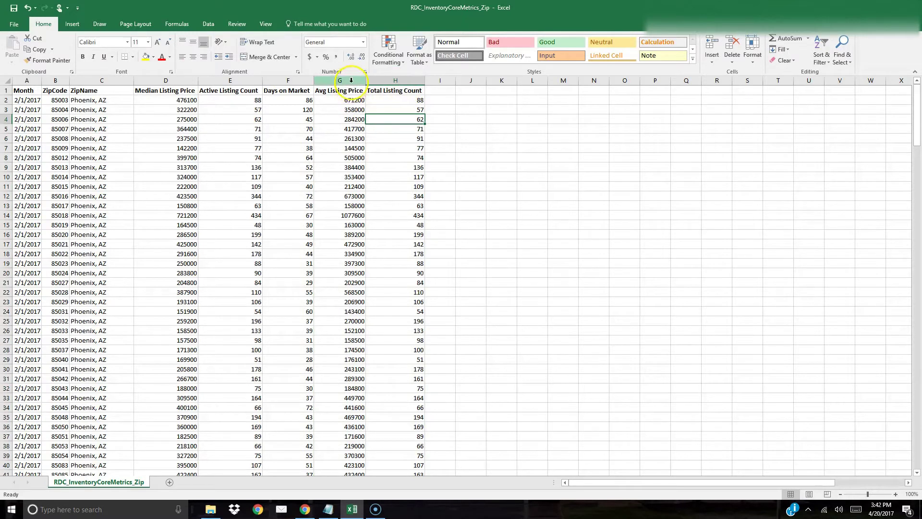
click(397, 105)
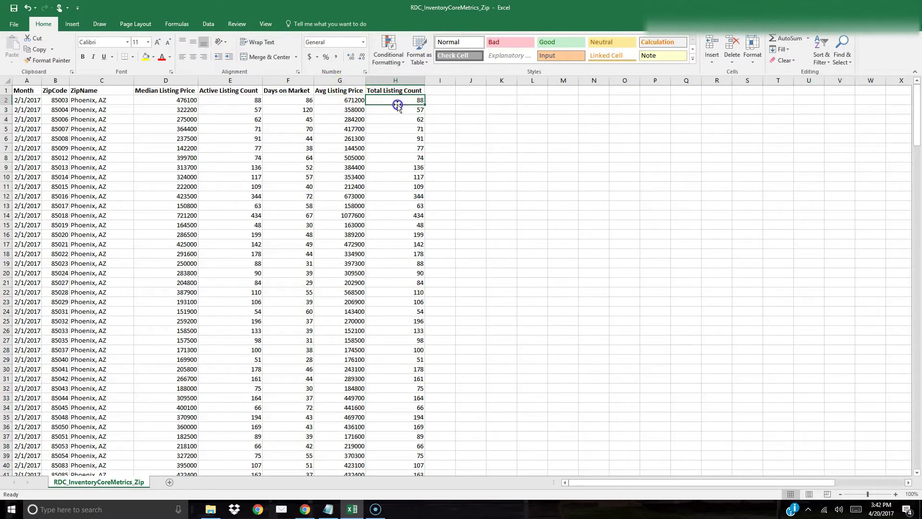
click(403, 82)
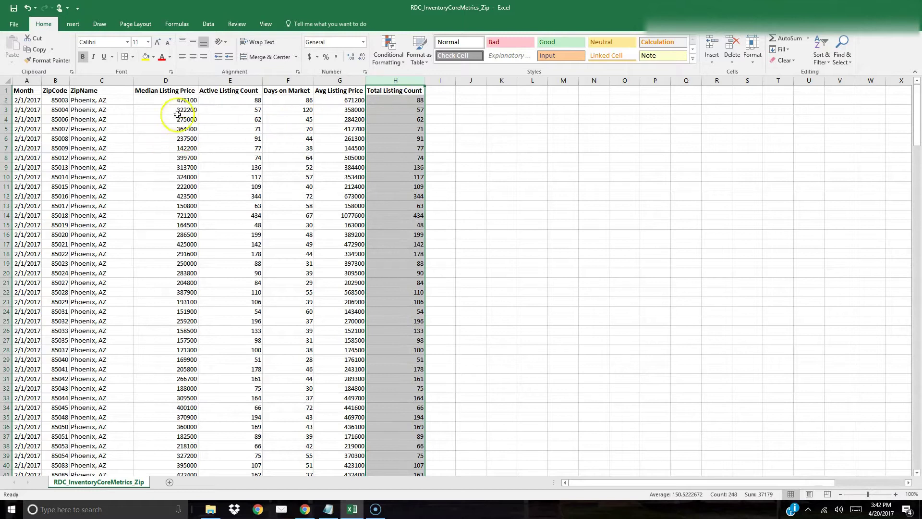
click(396, 139)
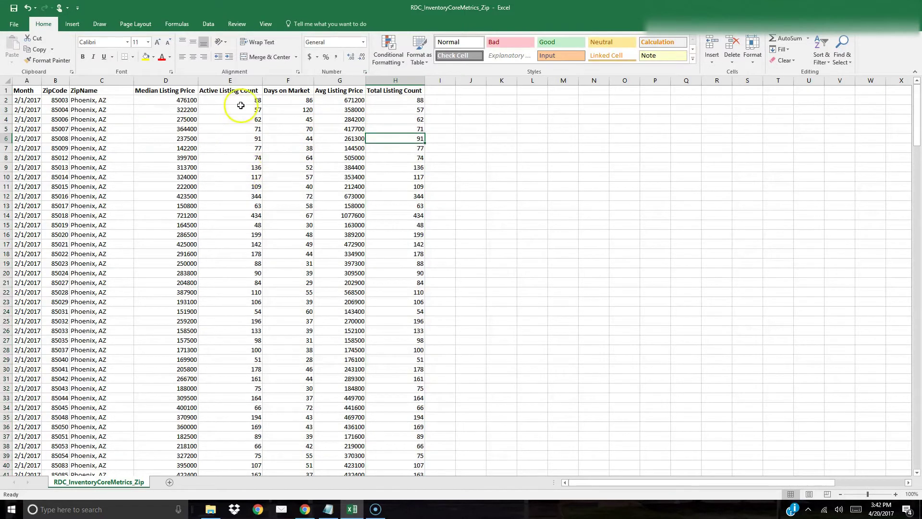
click(397, 81)
click(230, 80)
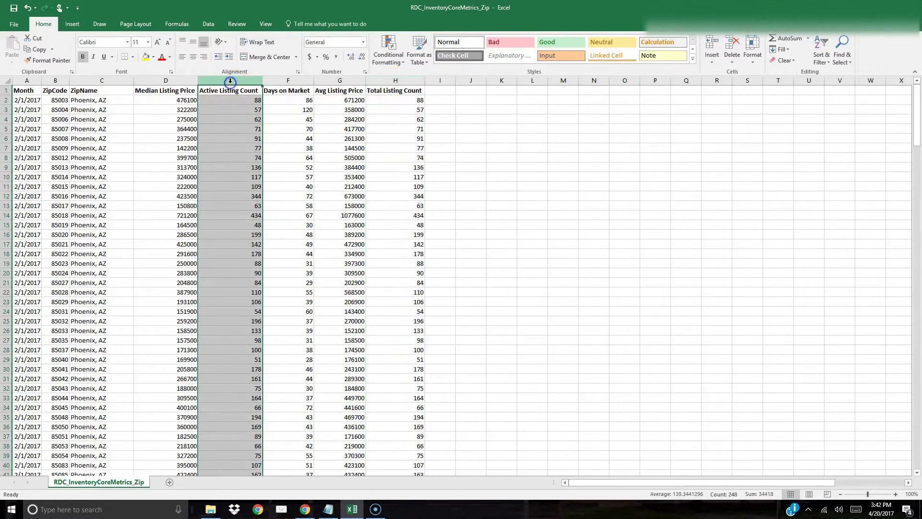
click(395, 81)
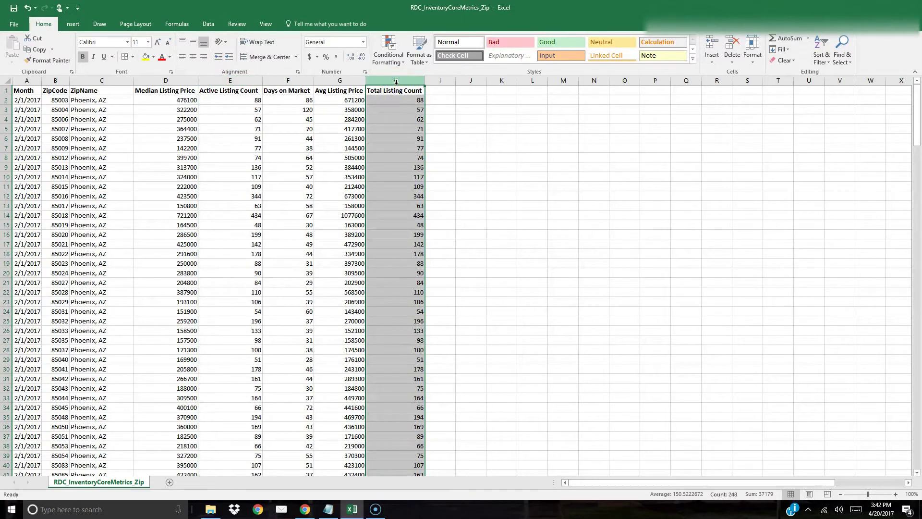
click(734, 44)
Step: Check the seven headings, Month to Avg Listing Price, and select column G
click(331, 158)
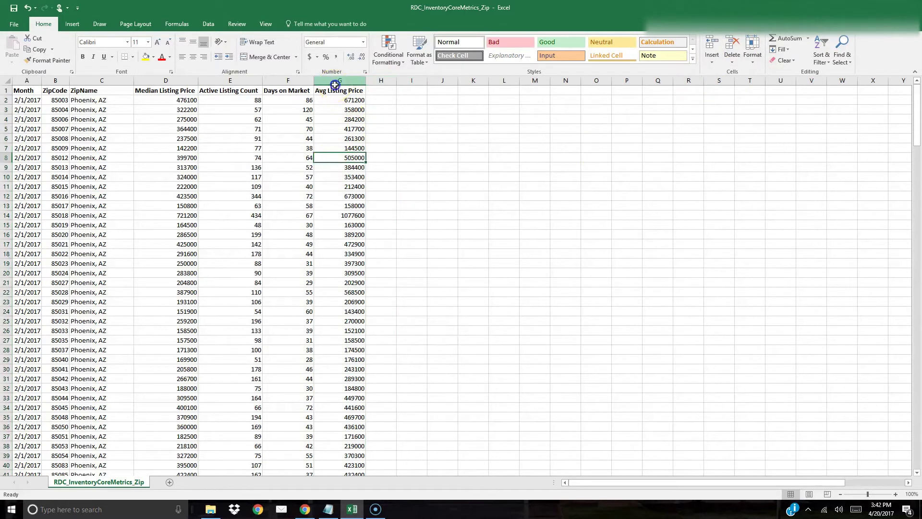
drag(334, 85, 156, 83)
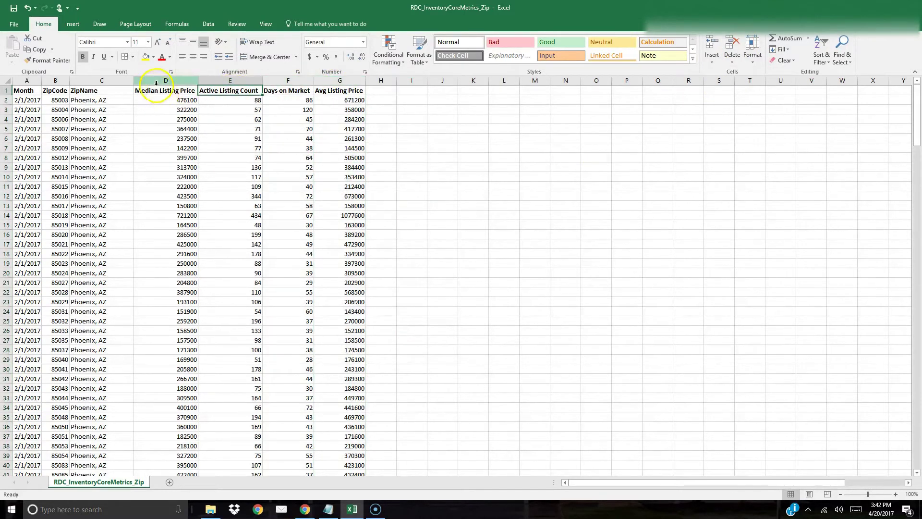
click(156, 83)
click(23, 91)
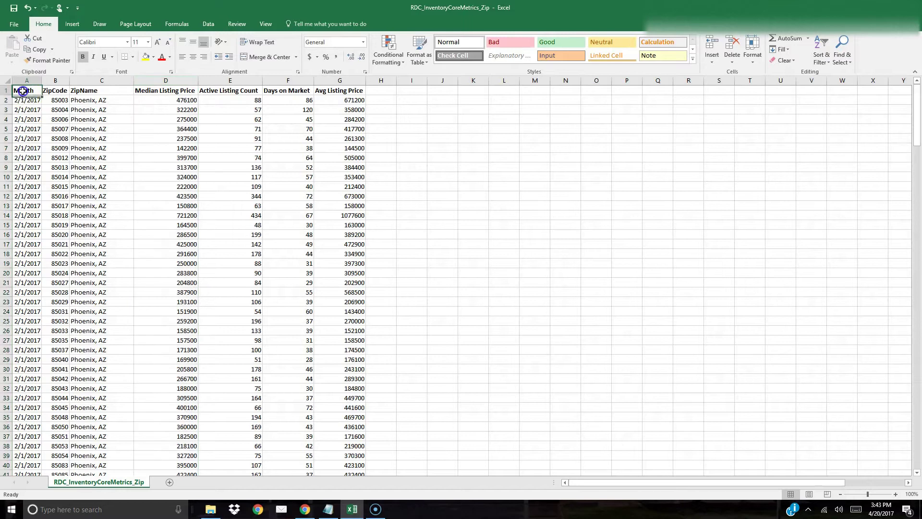
click(59, 92)
click(83, 90)
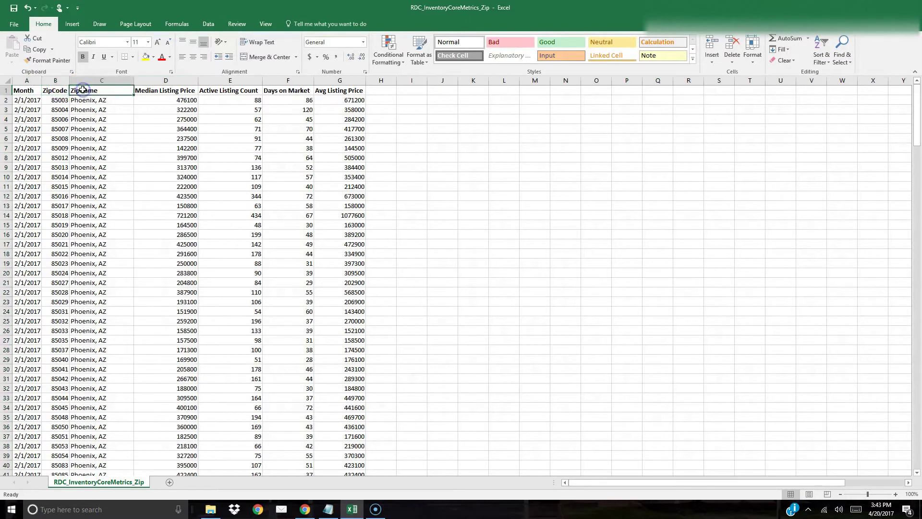
click(159, 90)
click(240, 90)
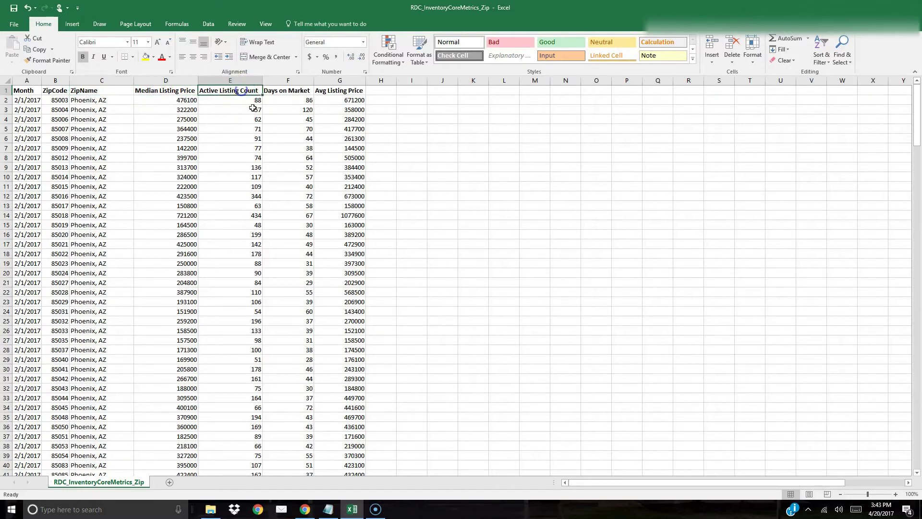
click(285, 89)
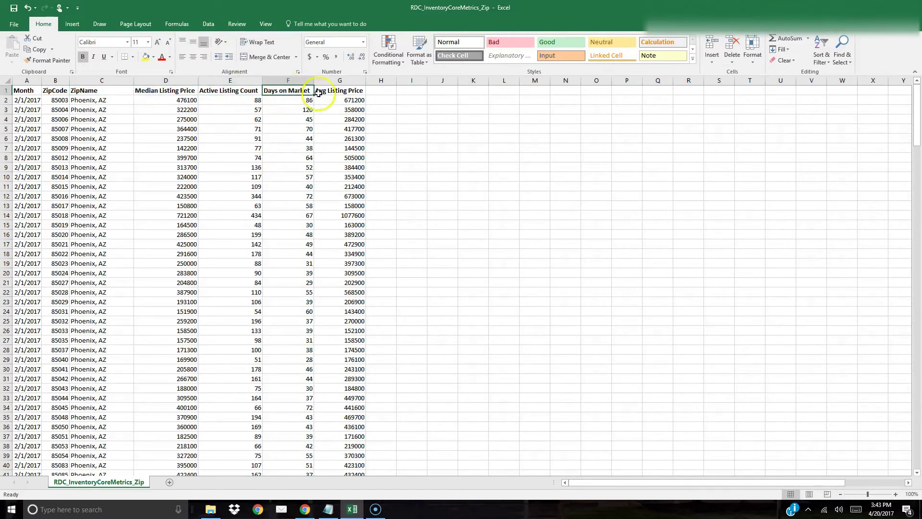
click(337, 89)
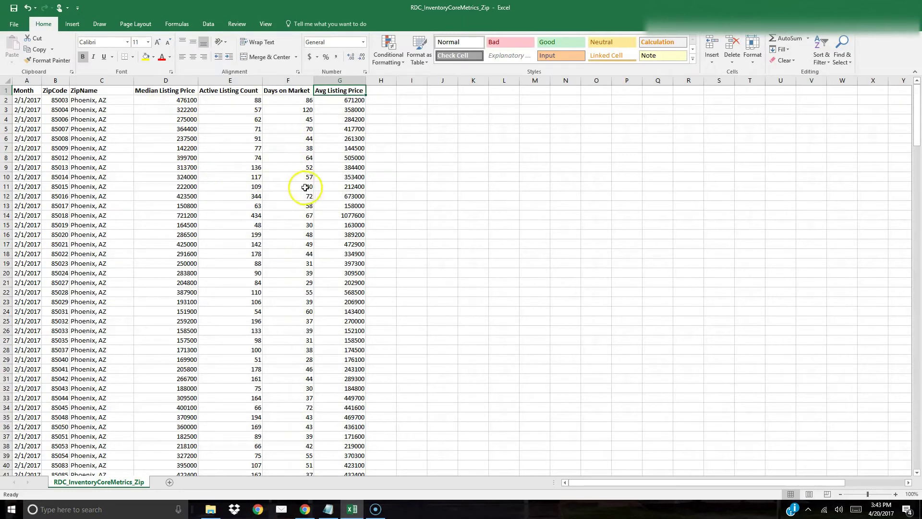
click(348, 81)
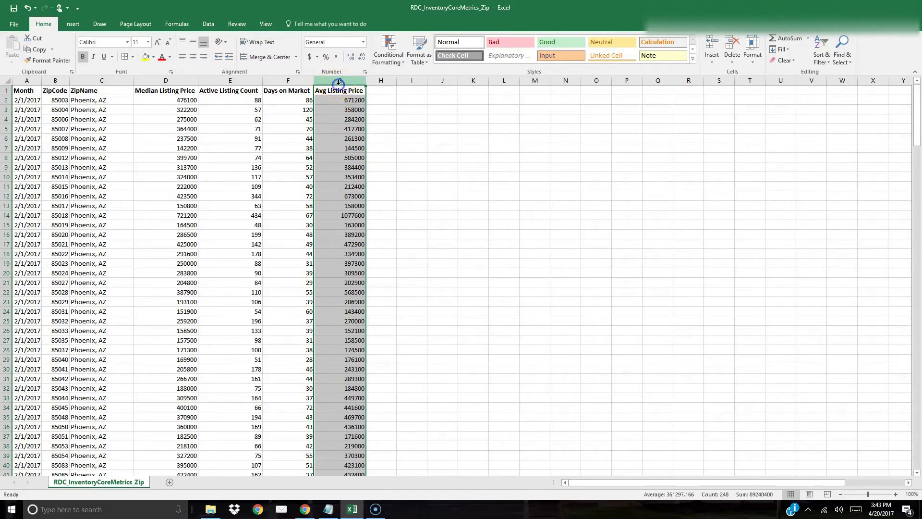
Step: Sort the whole table by Avg Listing Price ascending, putting Winslow at 77400 first
click(822, 58)
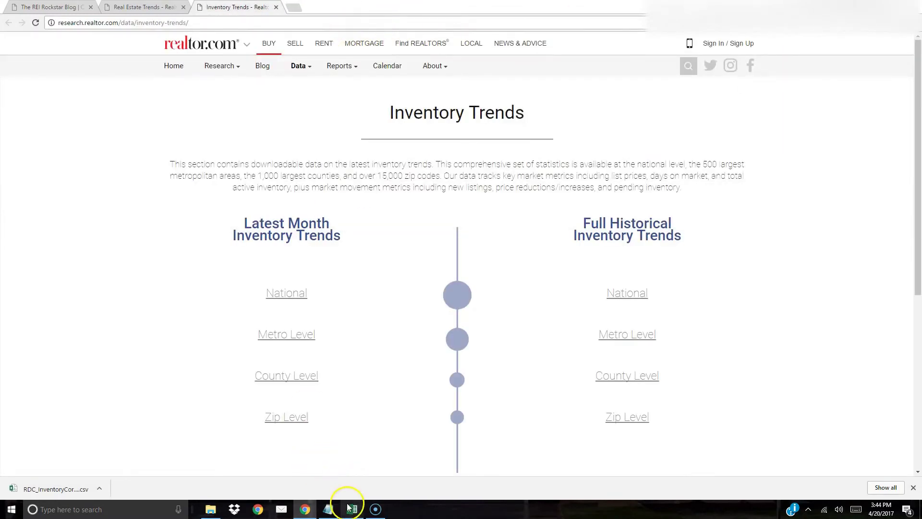
click(352, 508)
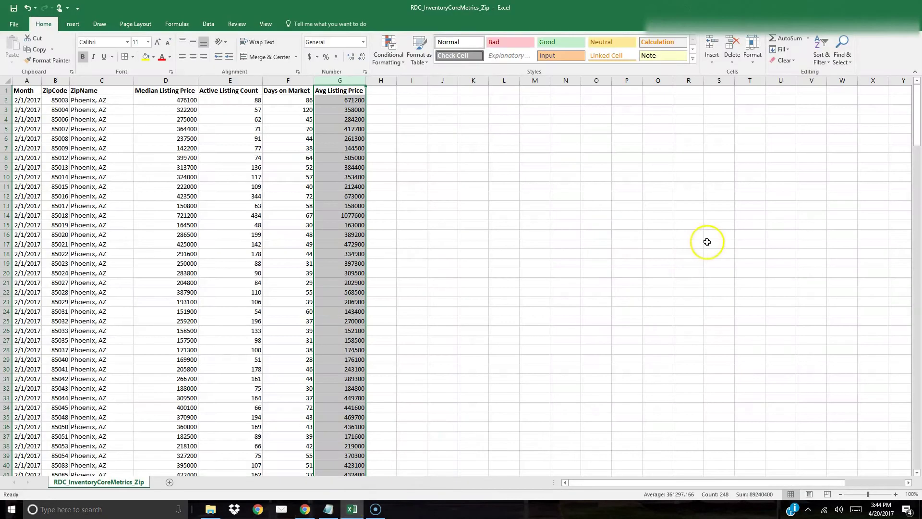
click(816, 56)
click(831, 75)
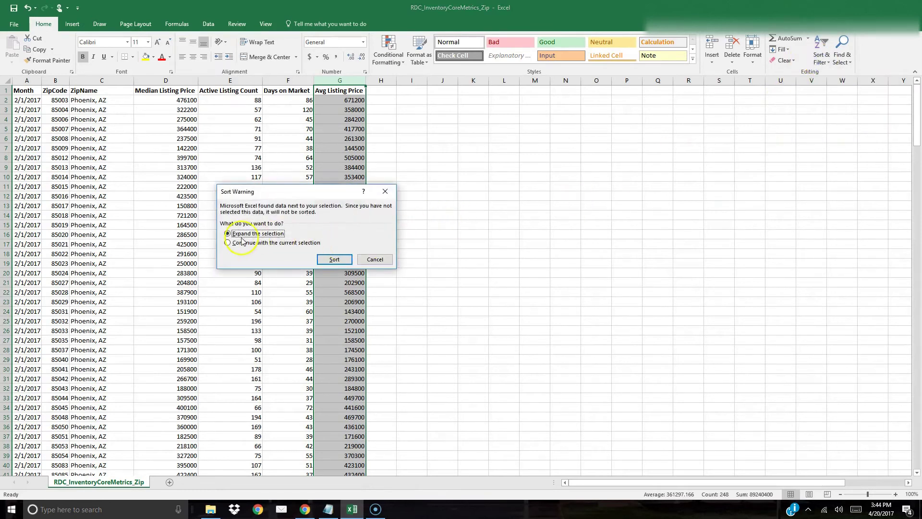
click(334, 259)
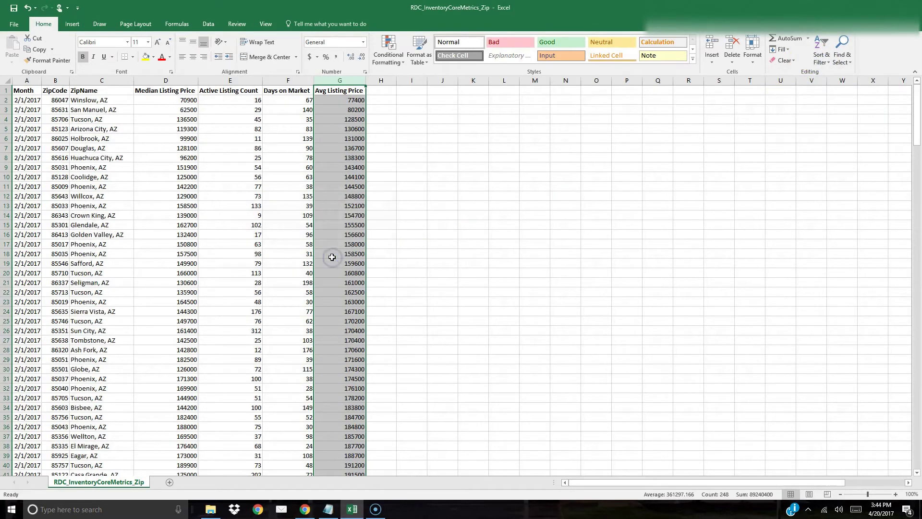
click(398, 204)
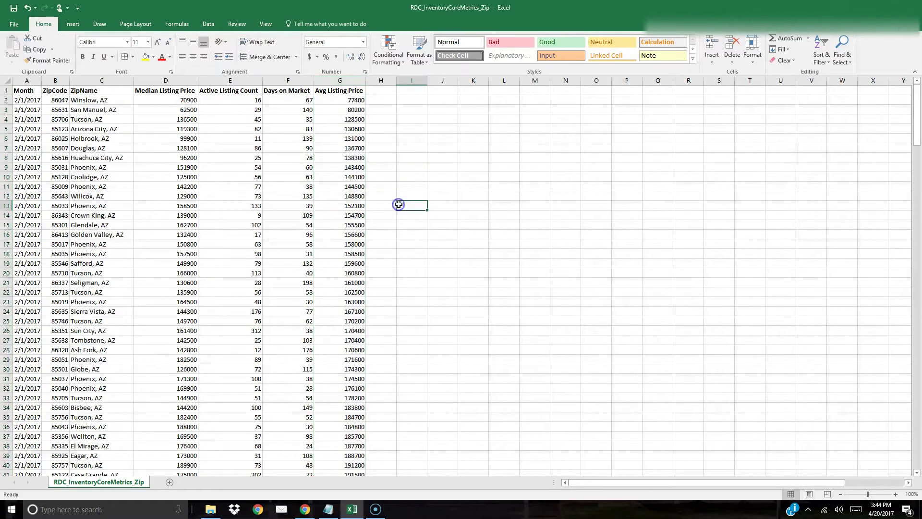
scroll(401, 257, down, 7)
scroll(402, 260, down, 4)
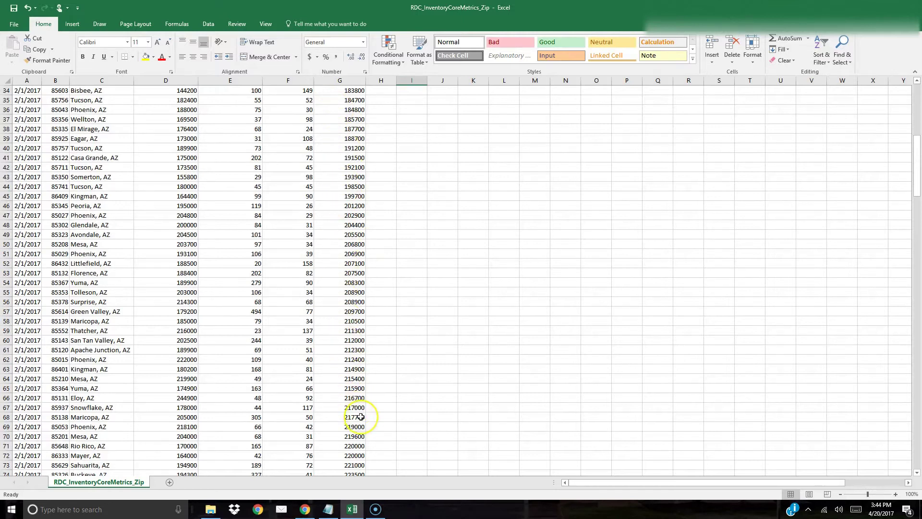
scroll(357, 408, down, 8)
scroll(361, 416, down, 14)
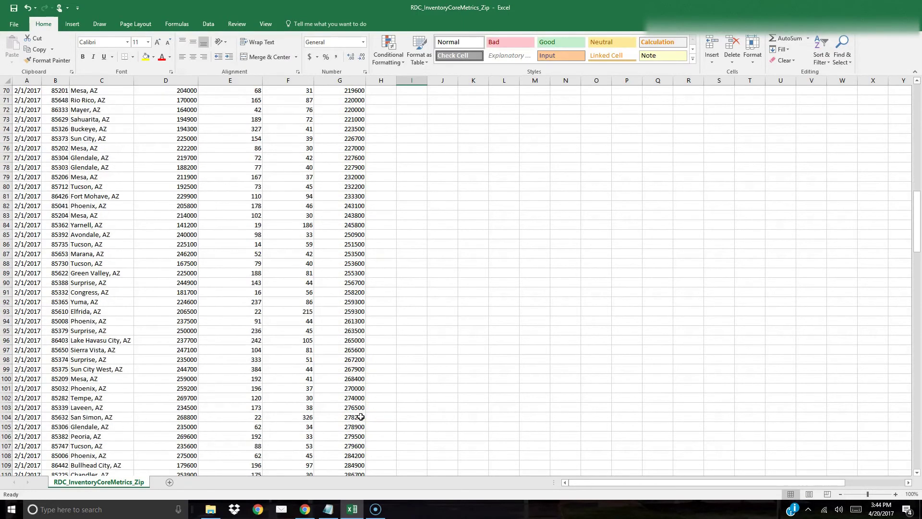
scroll(360, 417, down, 4)
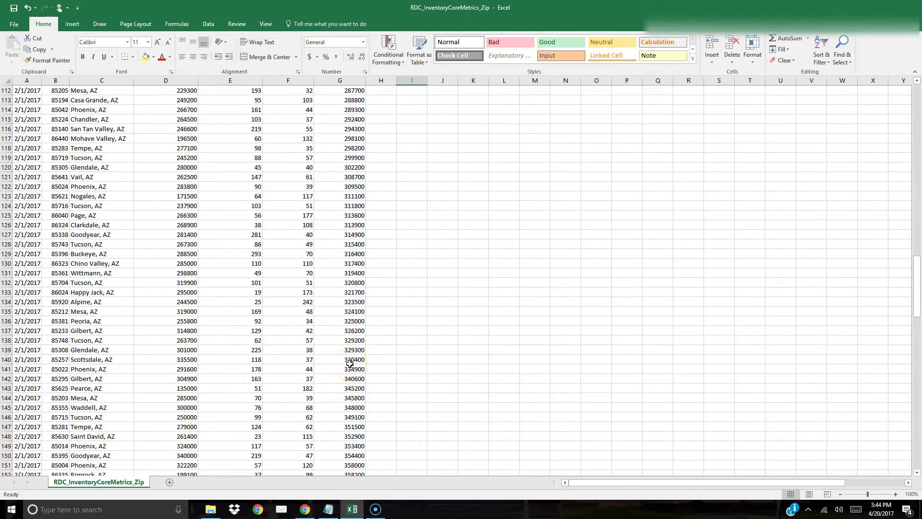
scroll(350, 364, down, 2)
click(348, 317)
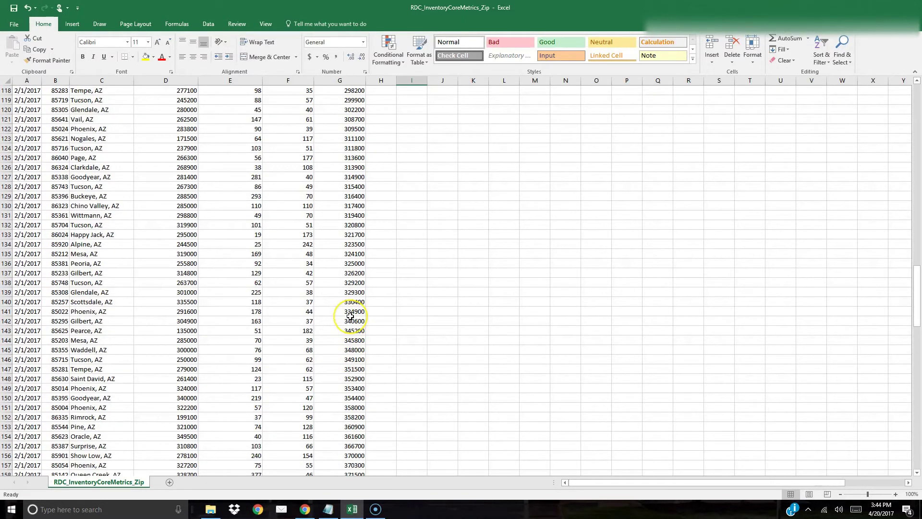
scroll(346, 313, down, 1)
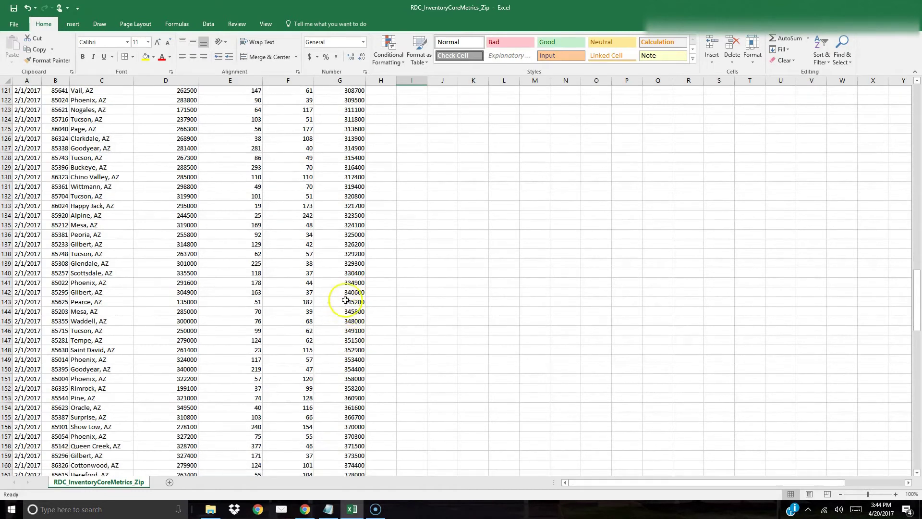
scroll(353, 287, down, 2)
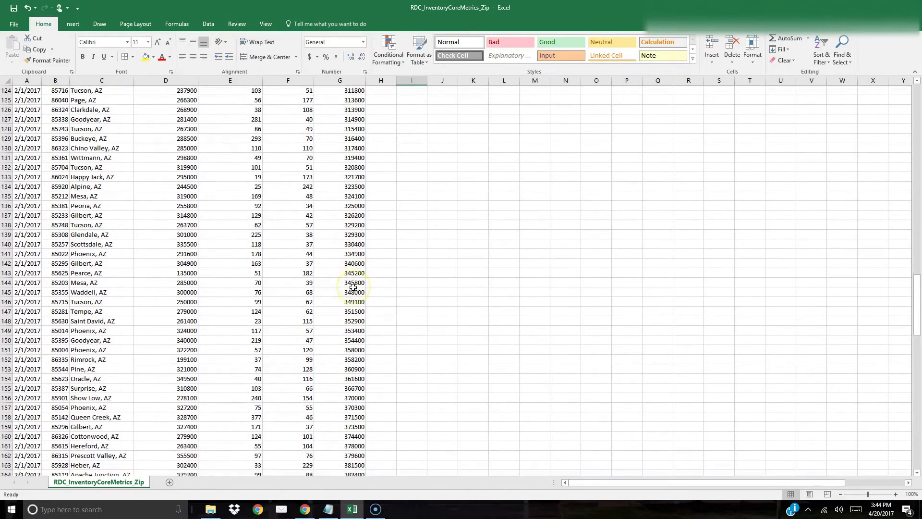
scroll(353, 287, down, 3)
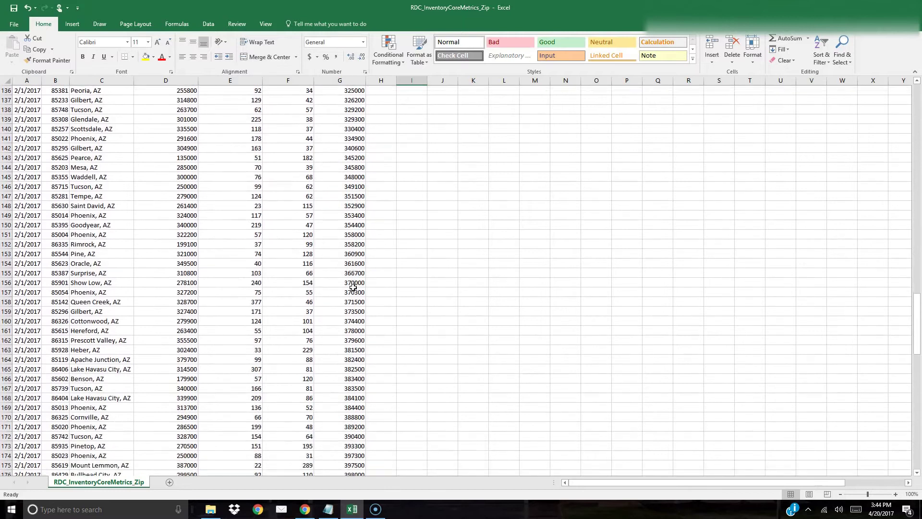
scroll(353, 288, up, 4)
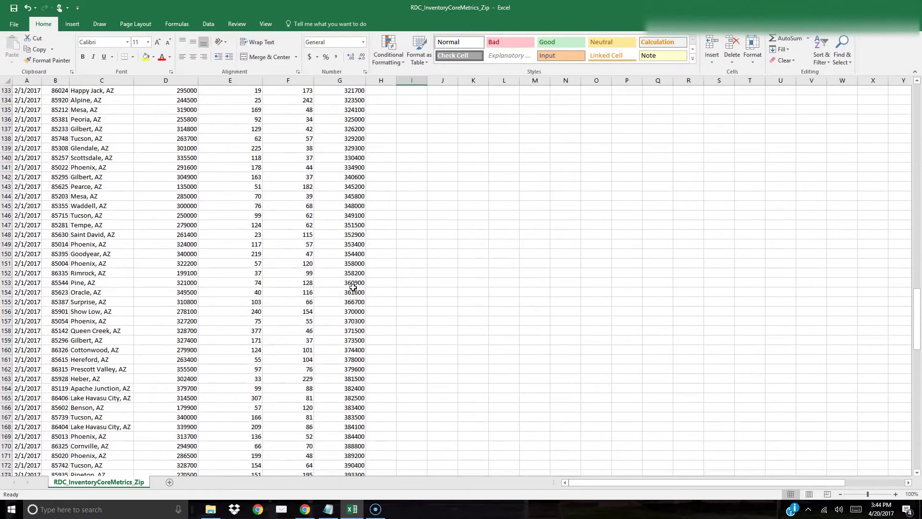
scroll(353, 288, up, 1)
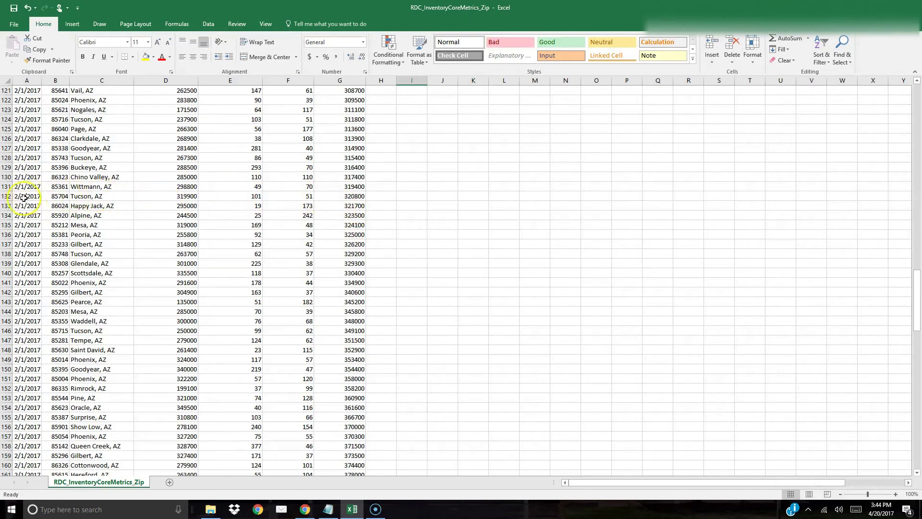
Step: Delete rows 132 onward so the data ends at Wittmann, AZ with 319400
drag(6, 196, 12, 403)
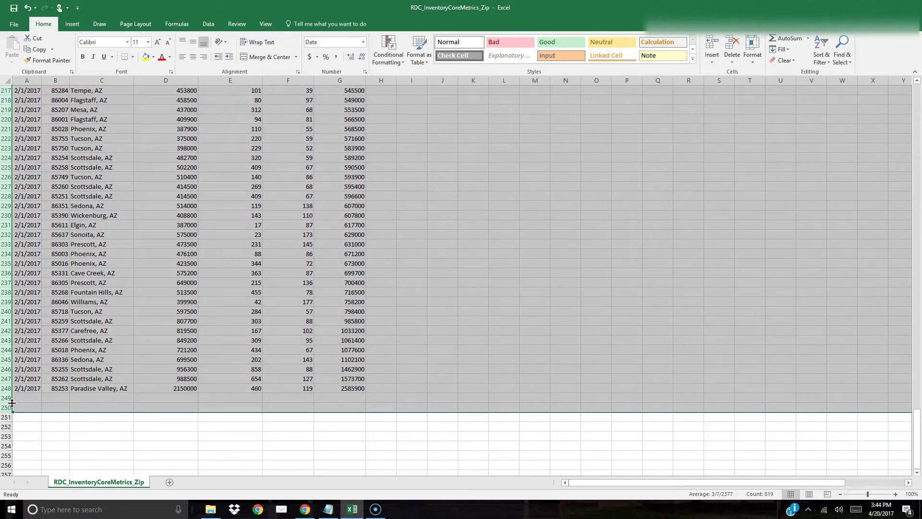
click(733, 44)
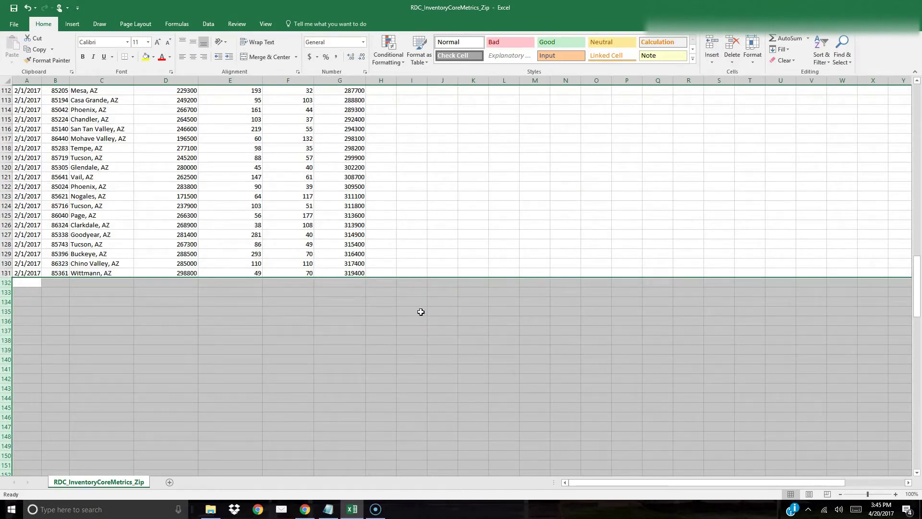
click(173, 328)
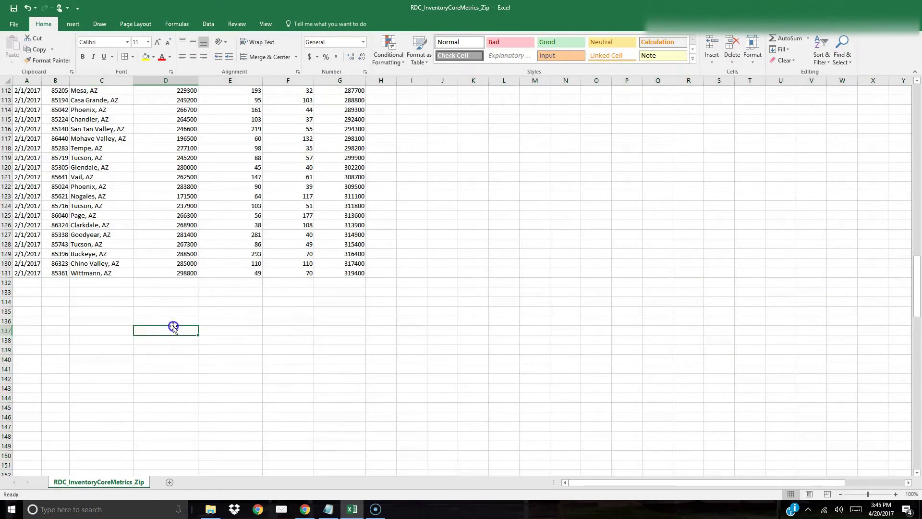
scroll(146, 304, up, 5)
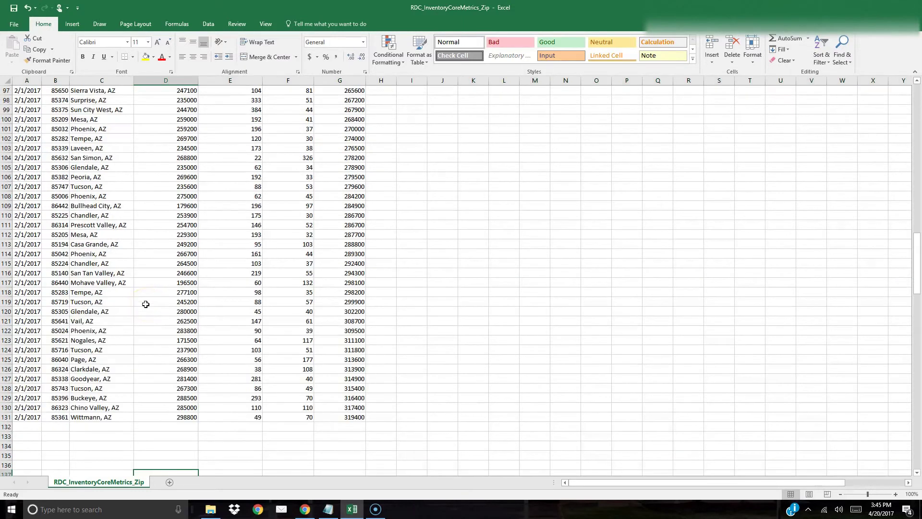
scroll(146, 303, up, 20)
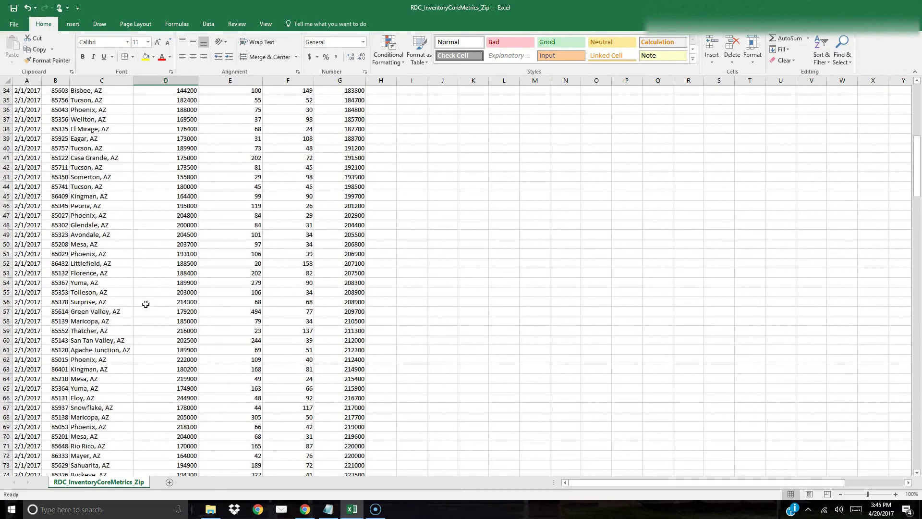
scroll(145, 304, up, 11)
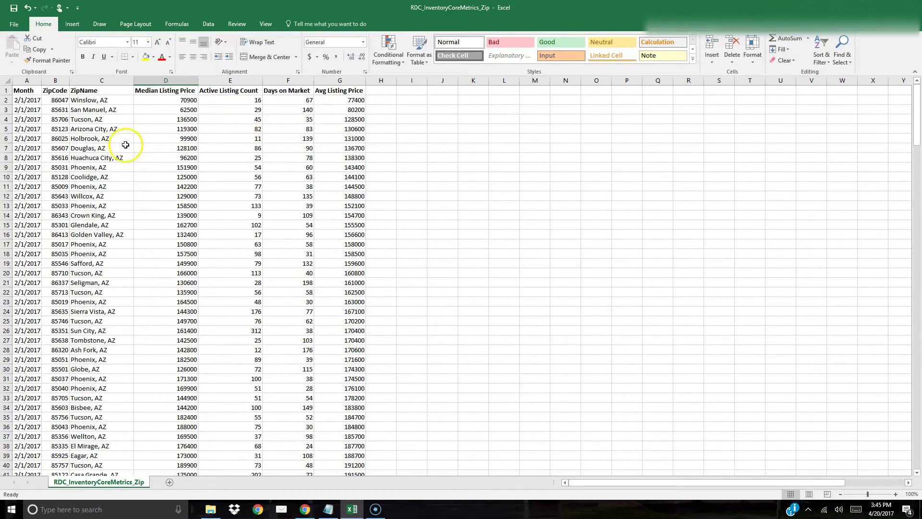
Step: Sort the whole table A to Z by ZipName, starting with Apache Junction
click(110, 80)
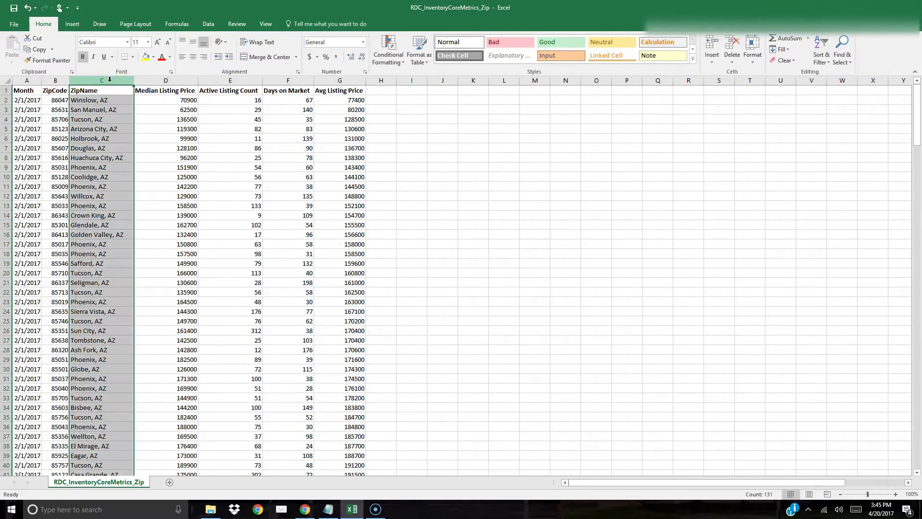
click(831, 65)
click(837, 77)
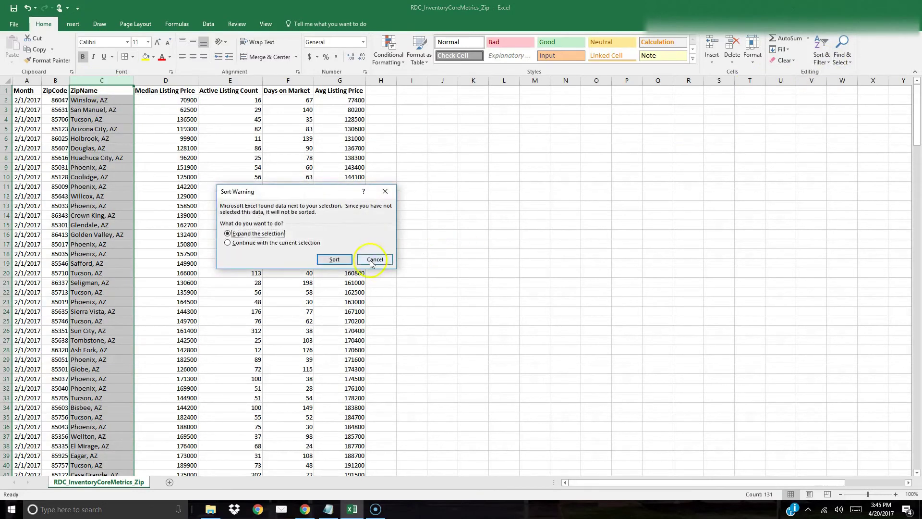
click(336, 260)
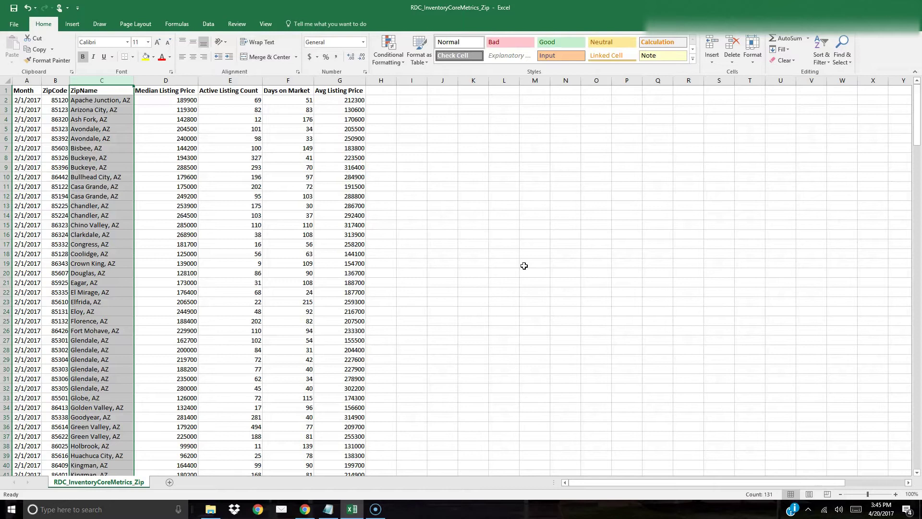
Step: Delete the Apache Junction, Arizona City and Ash Fork rows
click(97, 144)
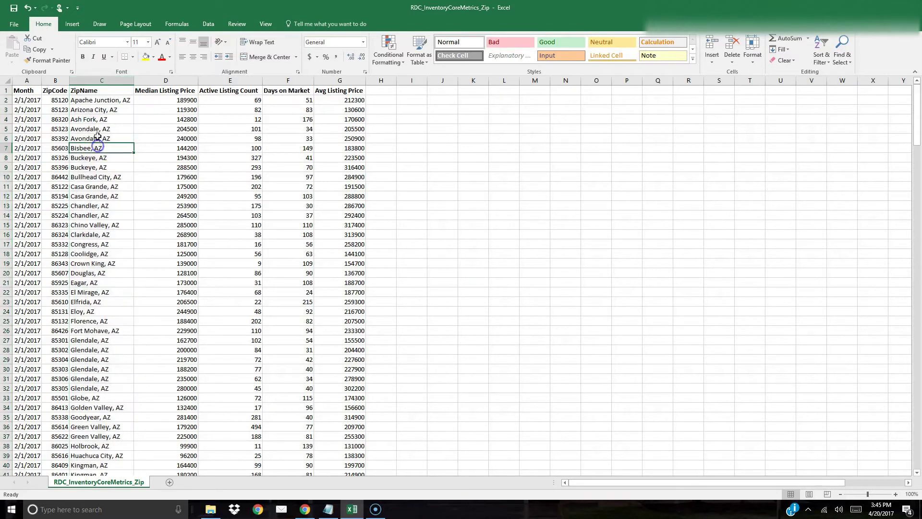
click(7, 99)
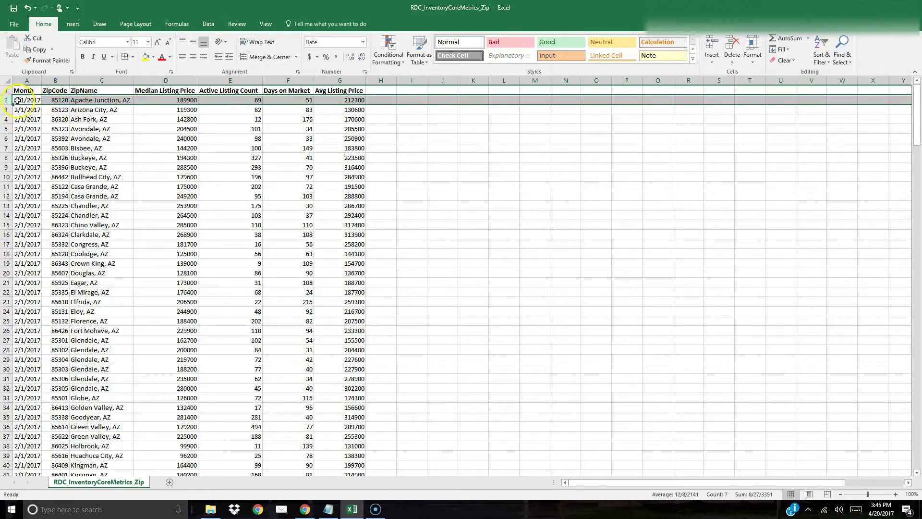
drag(7, 100, 8, 110)
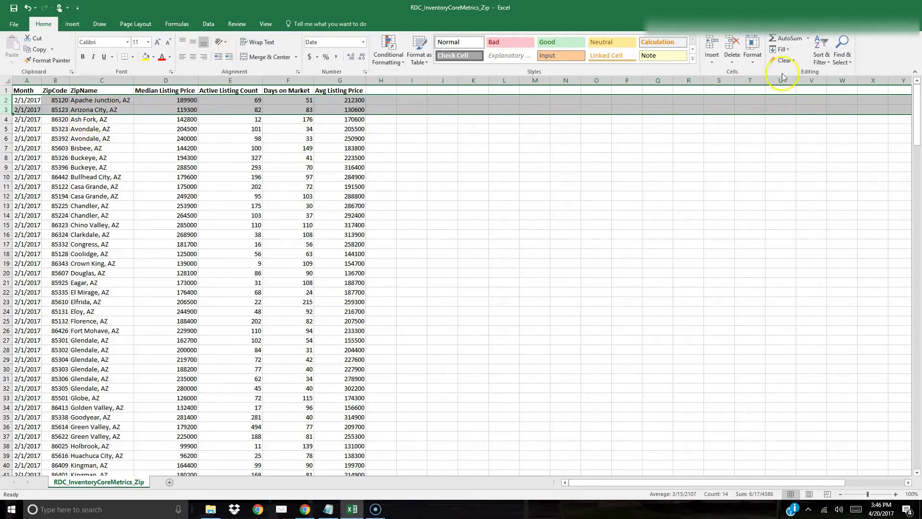
click(732, 48)
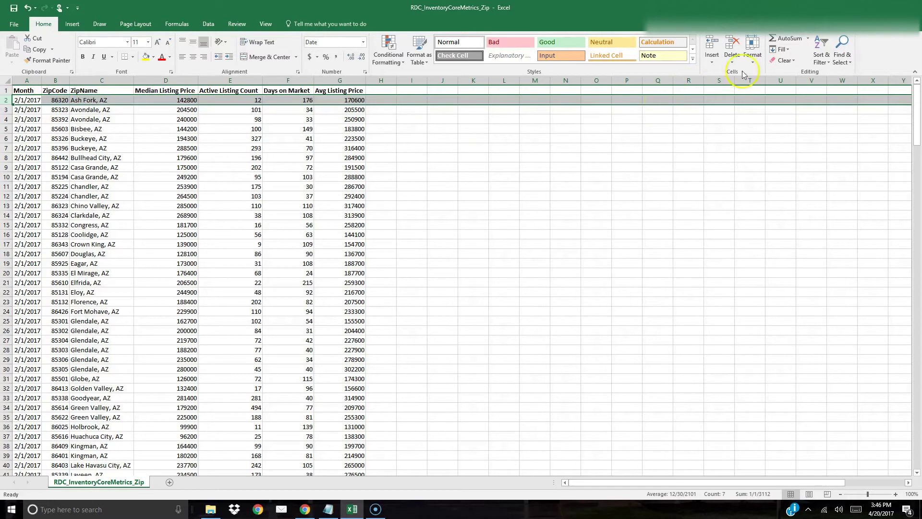
click(732, 45)
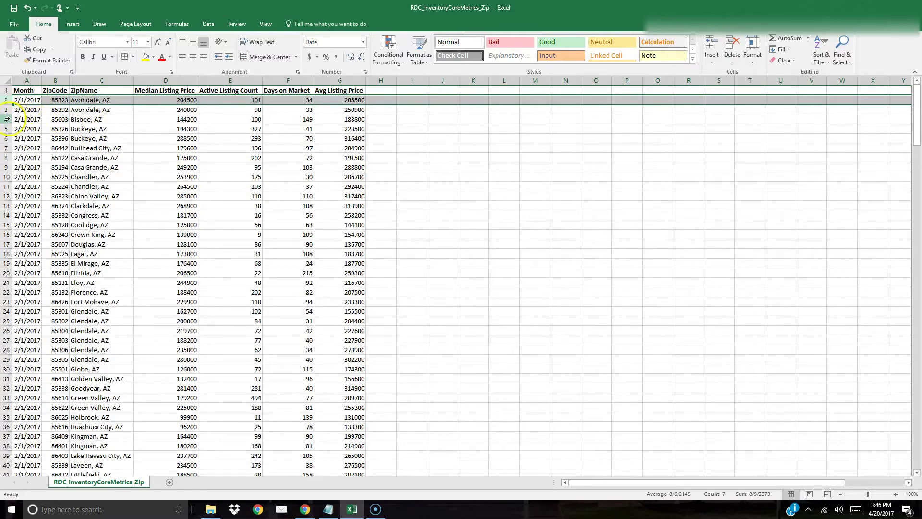
Step: Delete the Bisbee row and both Buckeye rows
drag(5, 119, 5, 126)
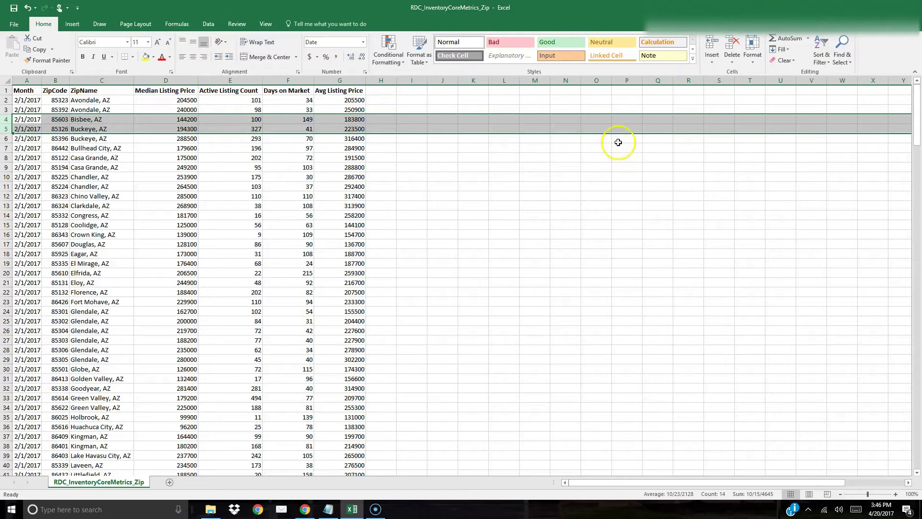
click(734, 47)
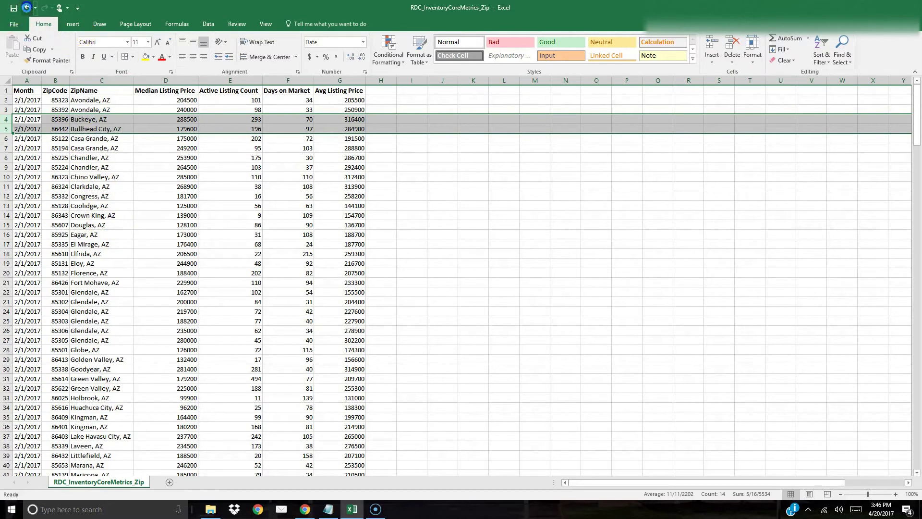
click(28, 8)
click(87, 139)
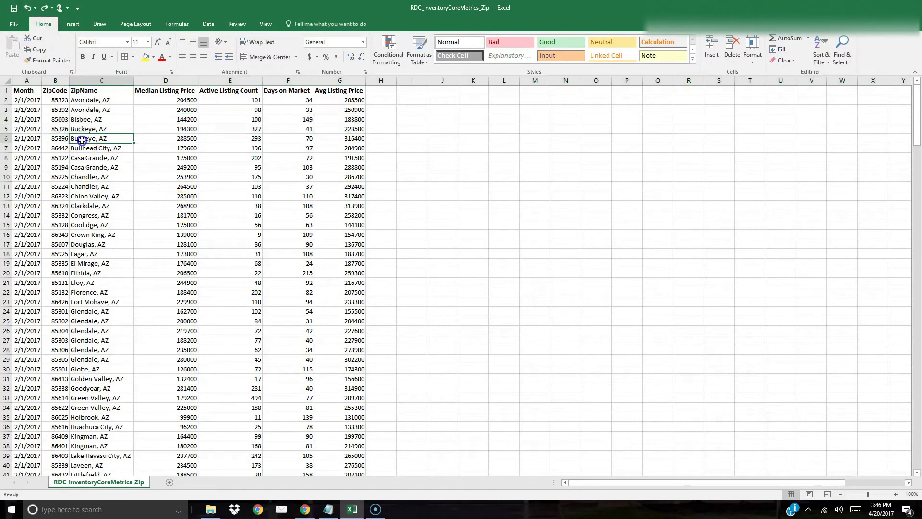
drag(7, 119, 8, 135)
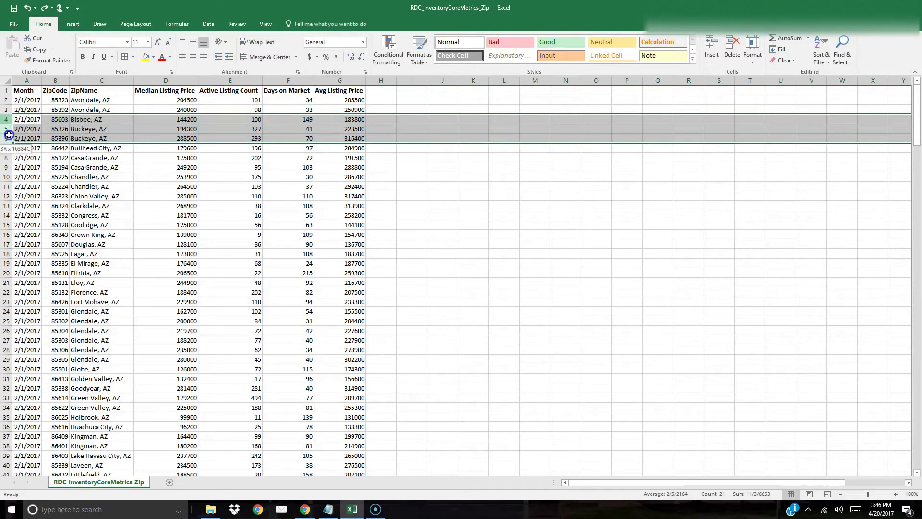
click(728, 43)
Step: Delete the Bullhead City row and both Casa Grande rows
click(91, 167)
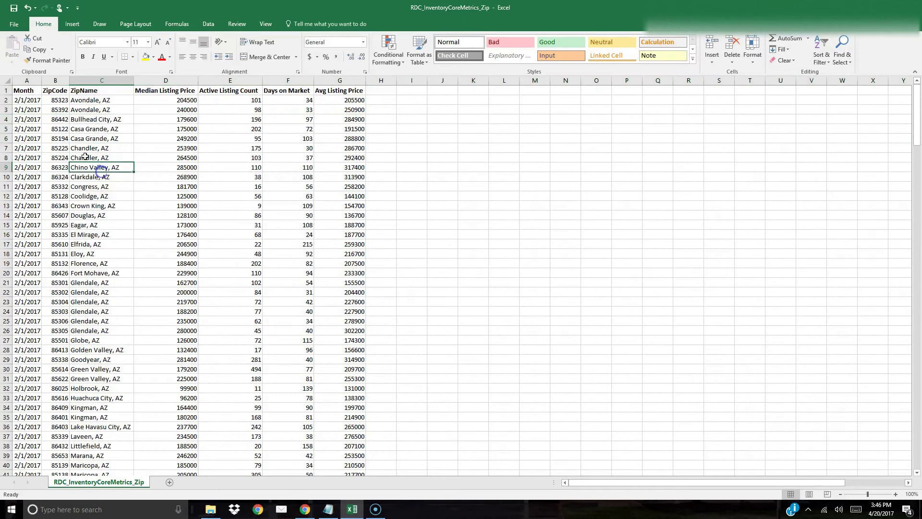
click(8, 119)
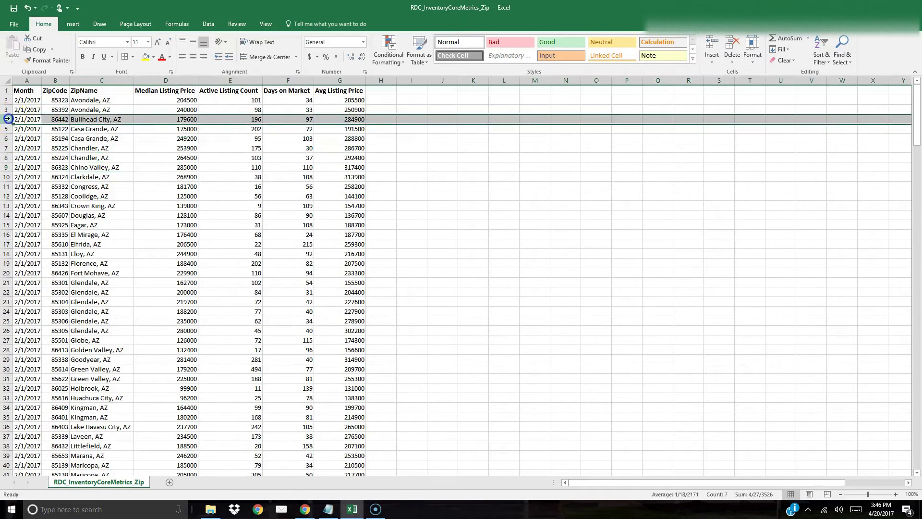
click(737, 44)
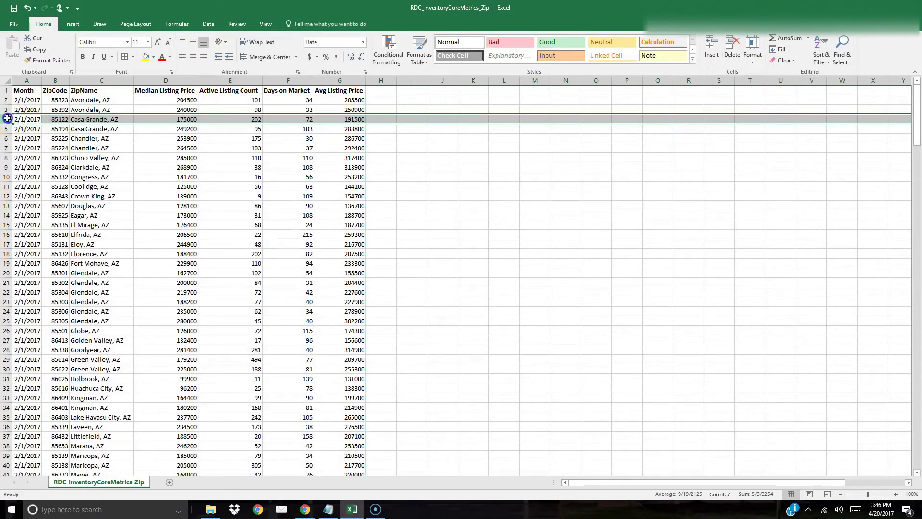
drag(8, 120, 7, 126)
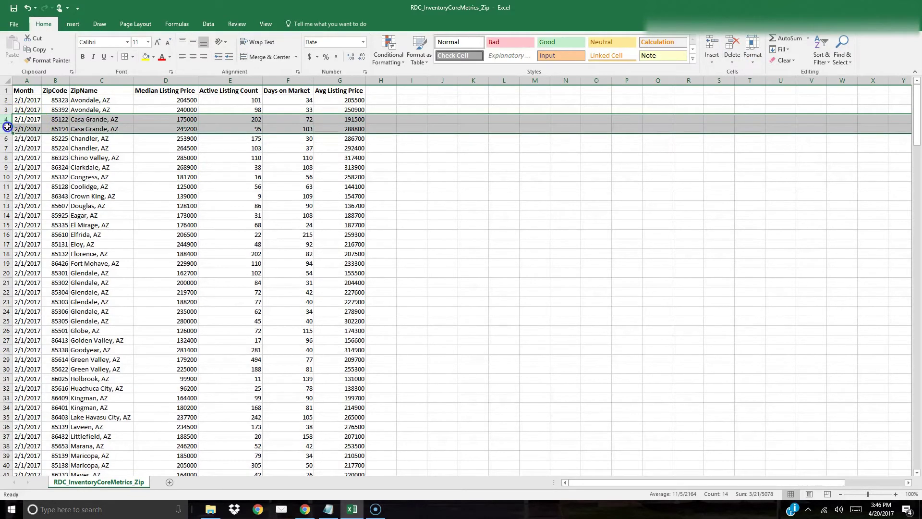
click(734, 45)
Step: Delete the Chino Valley and Clarkdale rows
click(74, 167)
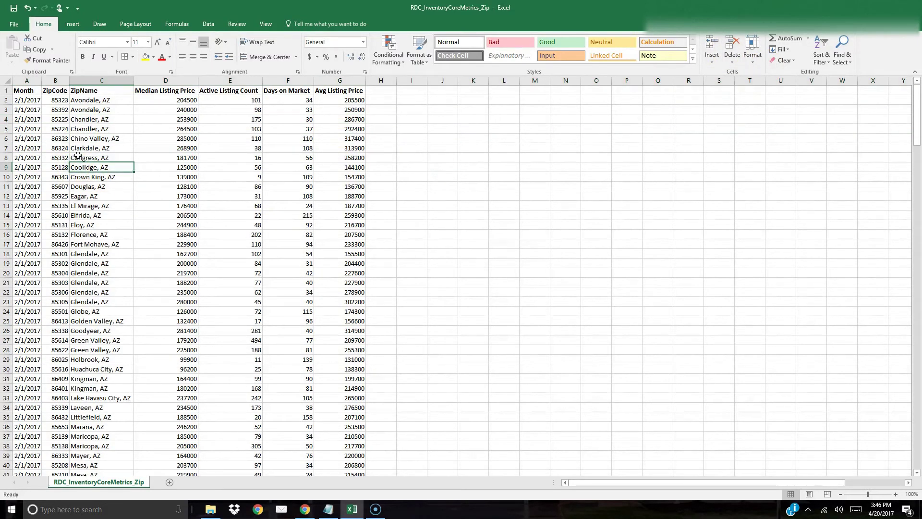
click(6, 138)
click(731, 48)
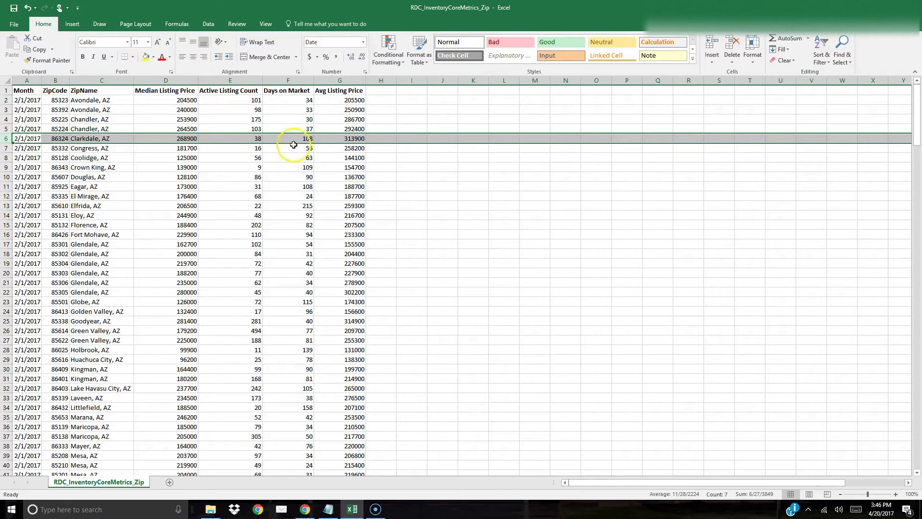
click(733, 48)
scroll(256, 231, down, 20)
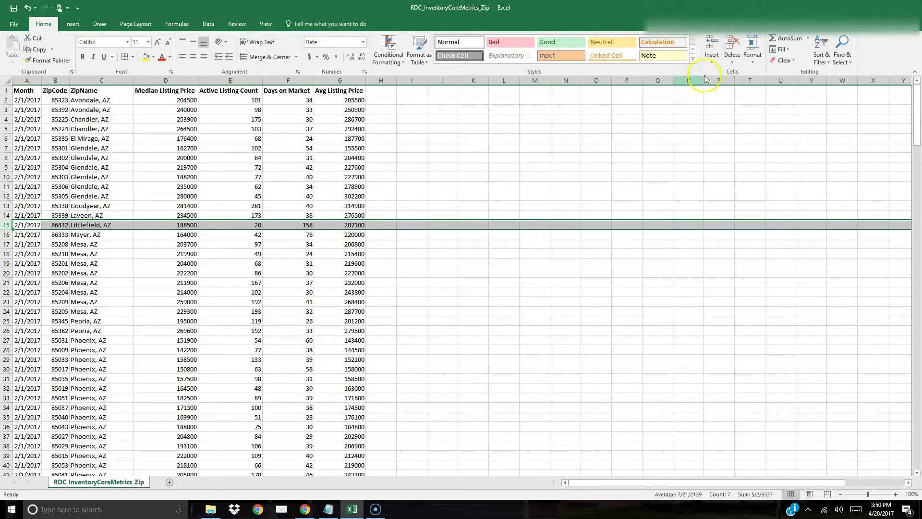
Step: Delete the selected Littlefield, AZ row and confirm the data now ends at row 52
click(732, 46)
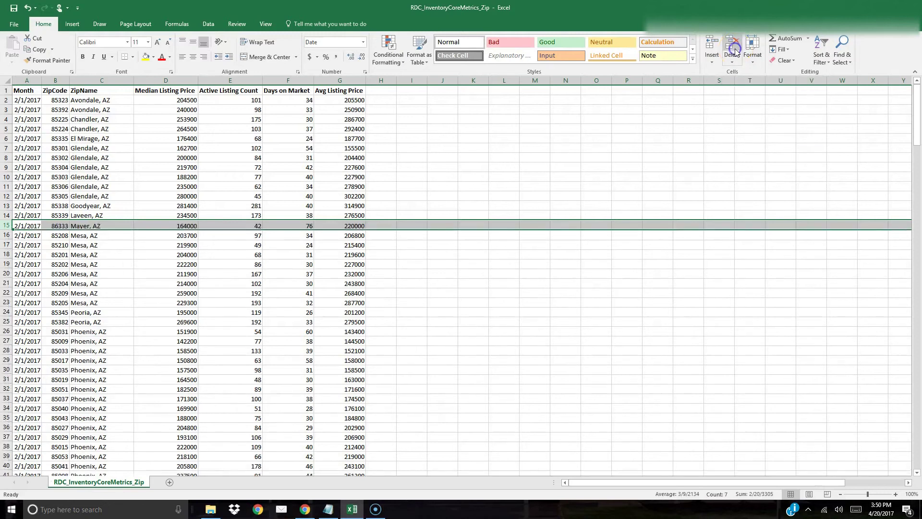
click(87, 289)
scroll(187, 275, down, 9)
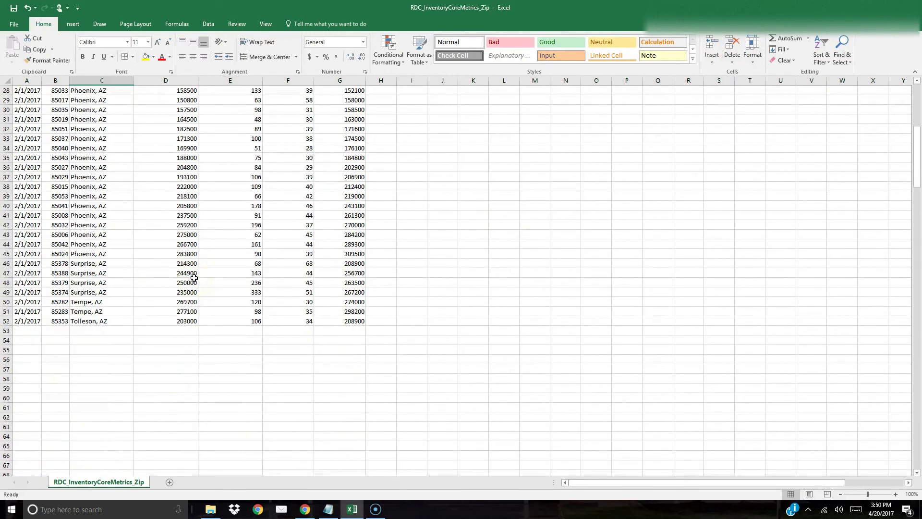
scroll(192, 276, up, 5)
scroll(194, 278, up, 4)
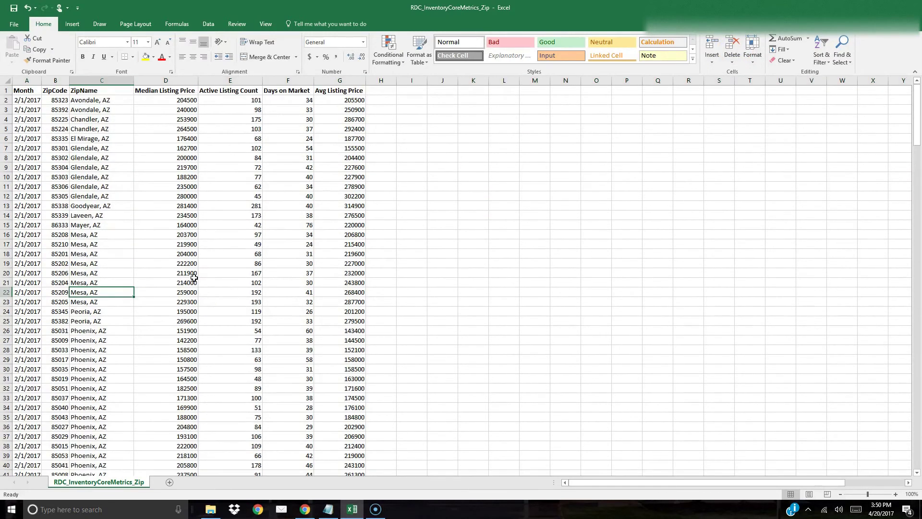
Step: Sort column F (Days on Market) smallest to largest, expanding the sort to the whole table
click(301, 79)
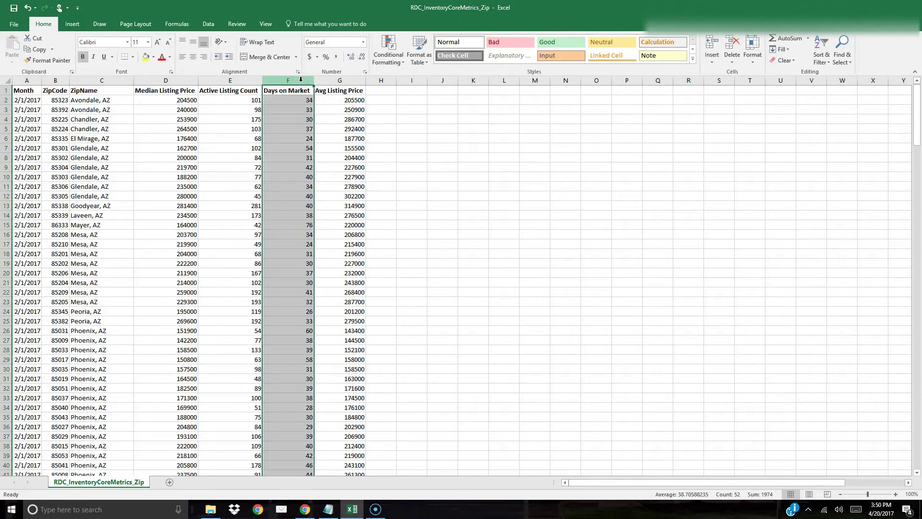
click(820, 57)
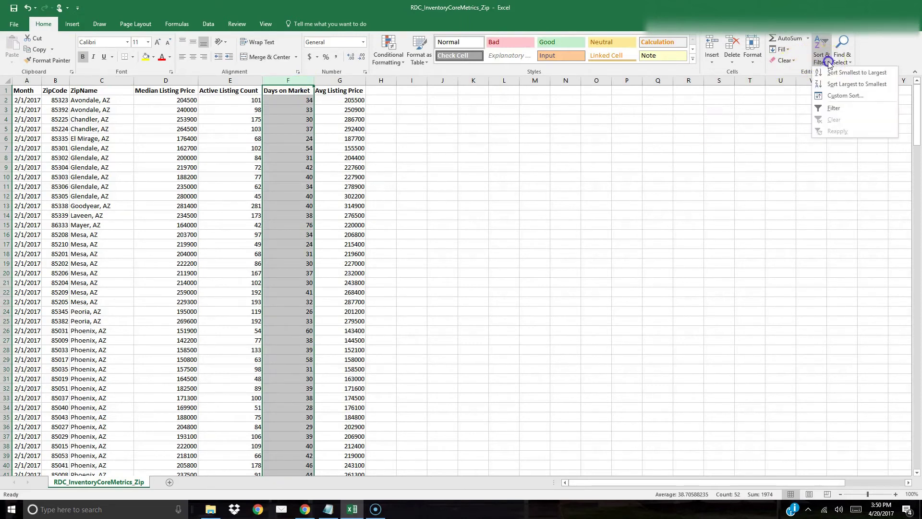
click(832, 73)
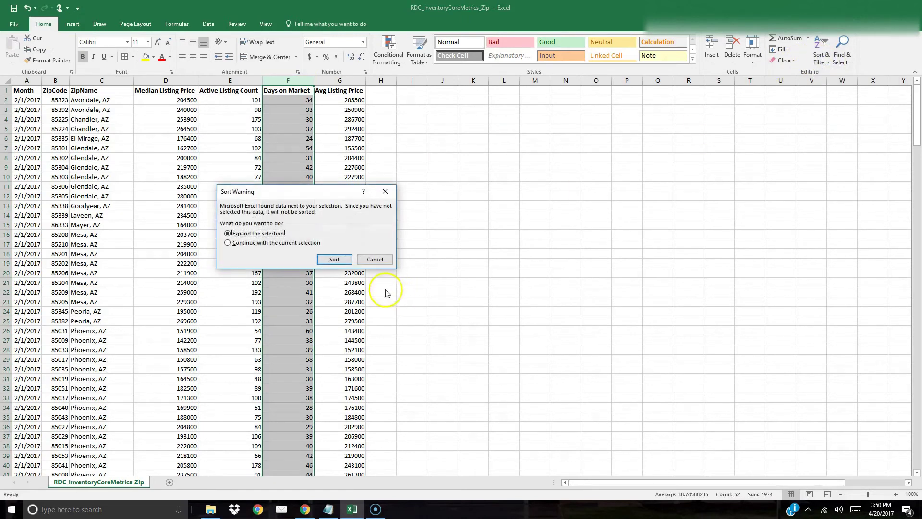
click(340, 259)
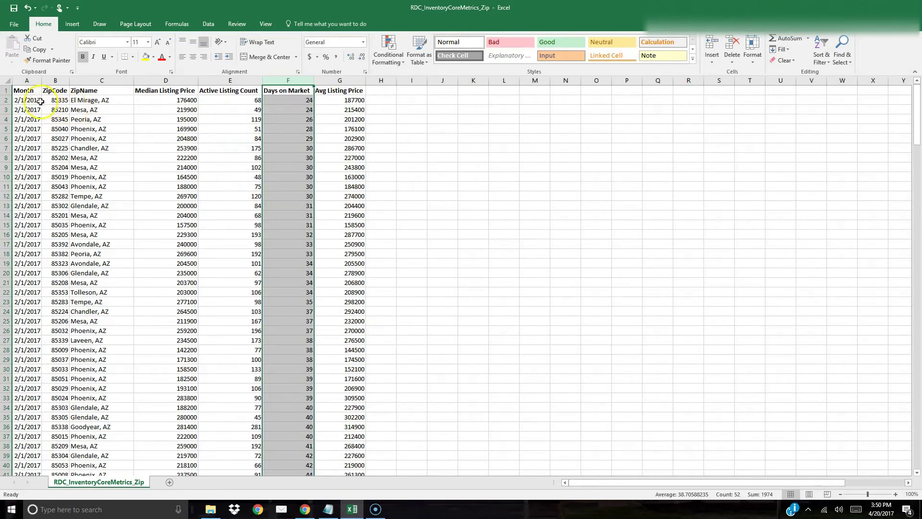
click(5, 99)
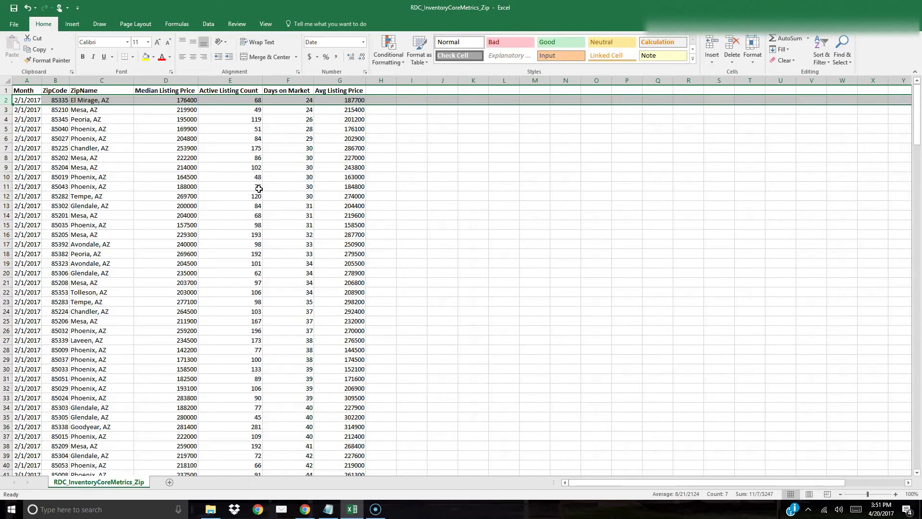
click(190, 99)
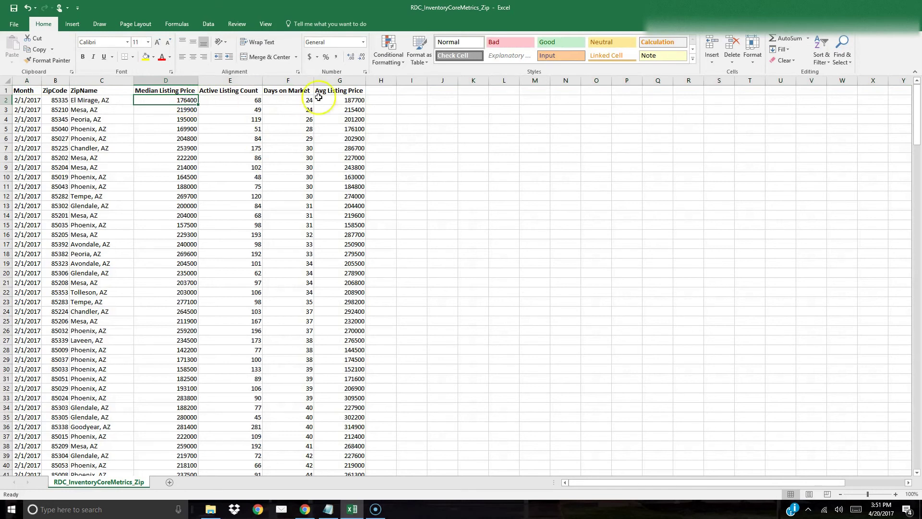
click(343, 99)
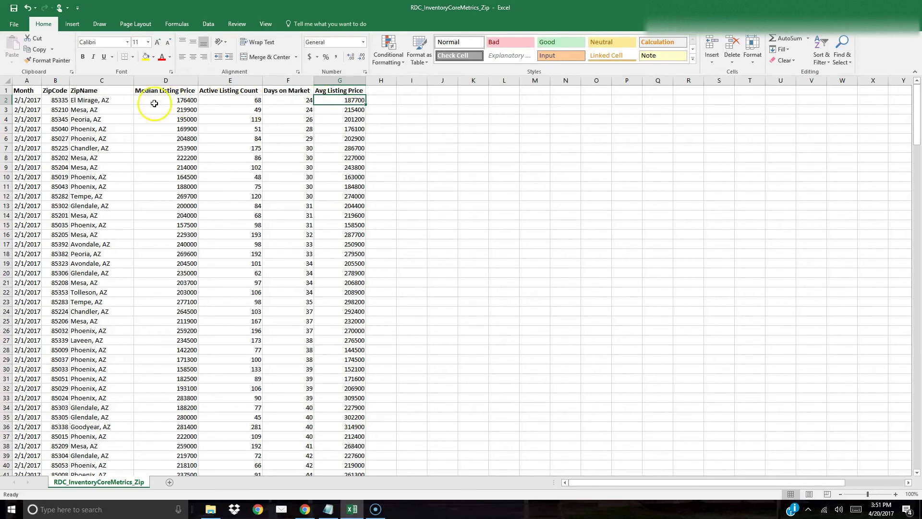
click(62, 101)
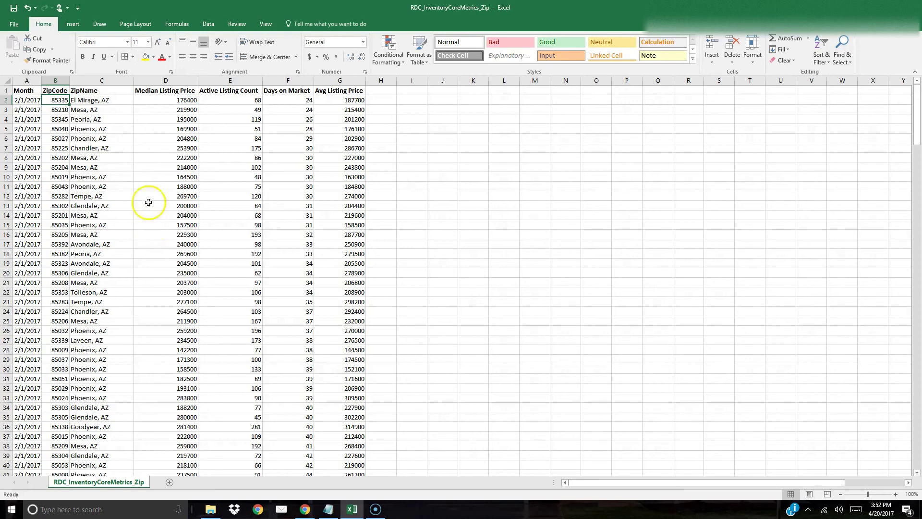
Step: Delete the Mayer, AZ row at row 52 so the table ends with Surprise, AZ
scroll(153, 193, down, 1)
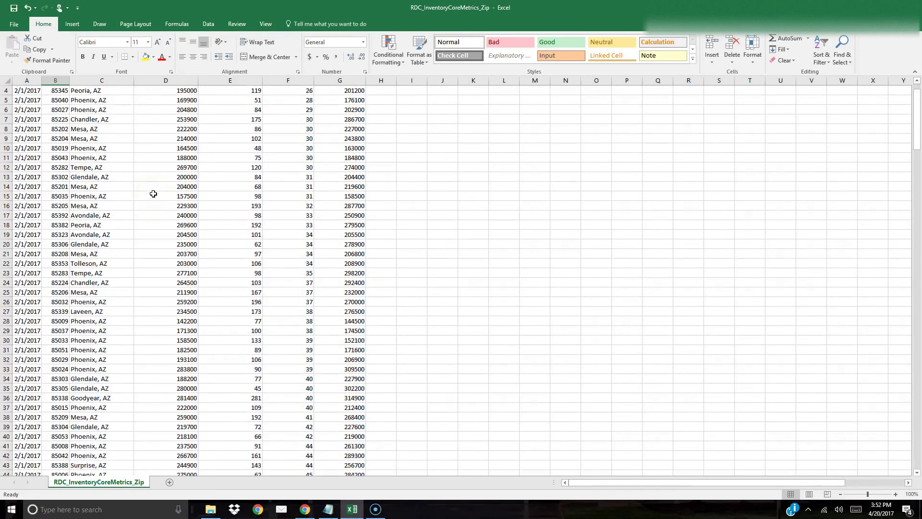
scroll(153, 193, down, 5)
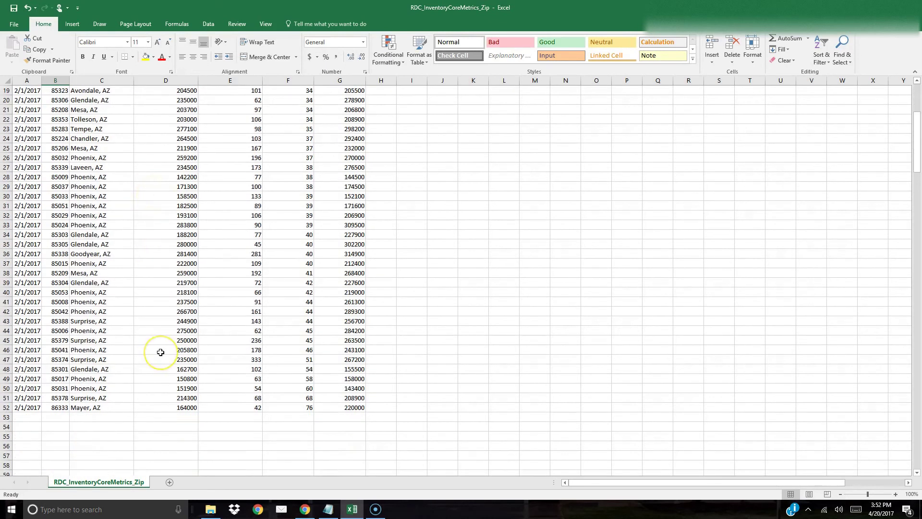
scroll(157, 311, up, 5)
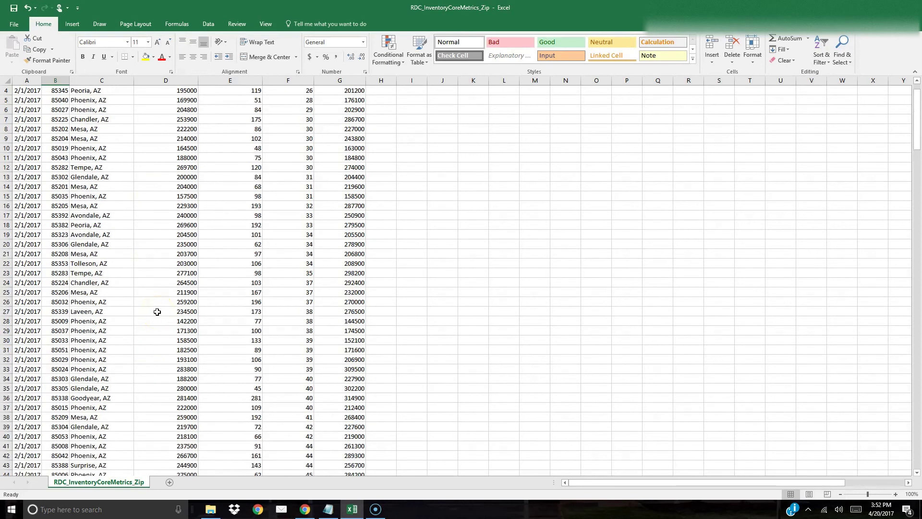
scroll(157, 311, down, 9)
click(8, 291)
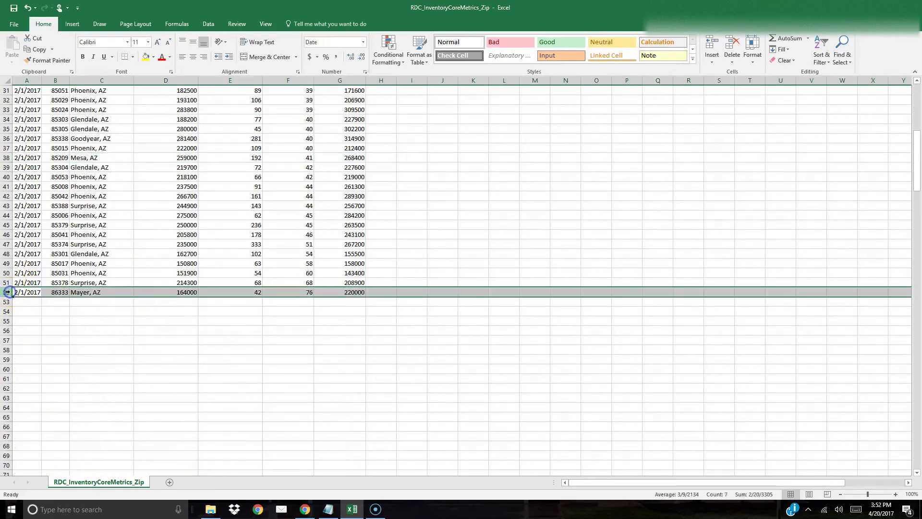
click(732, 47)
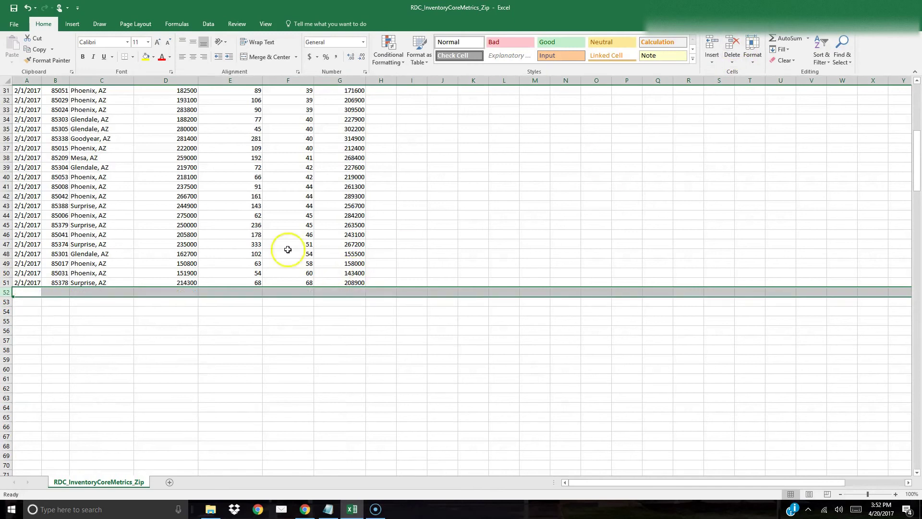
scroll(252, 232, up, 5)
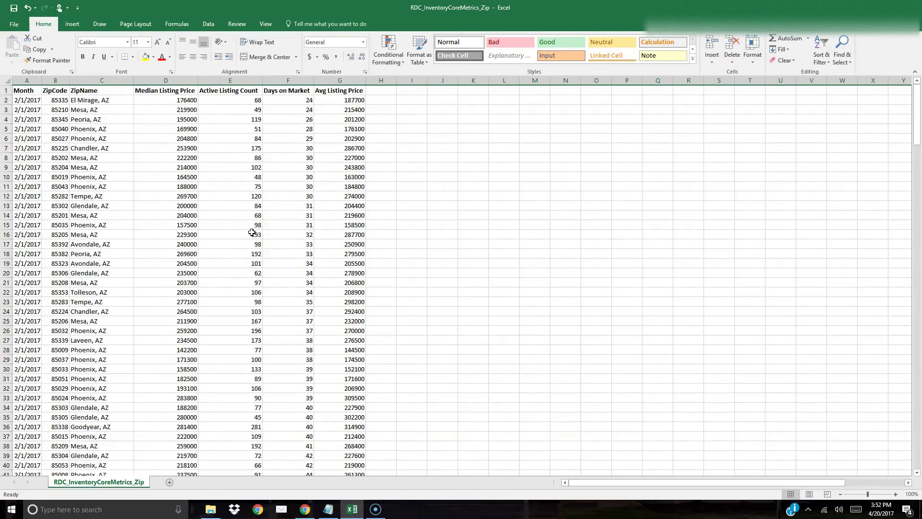
click(8, 100)
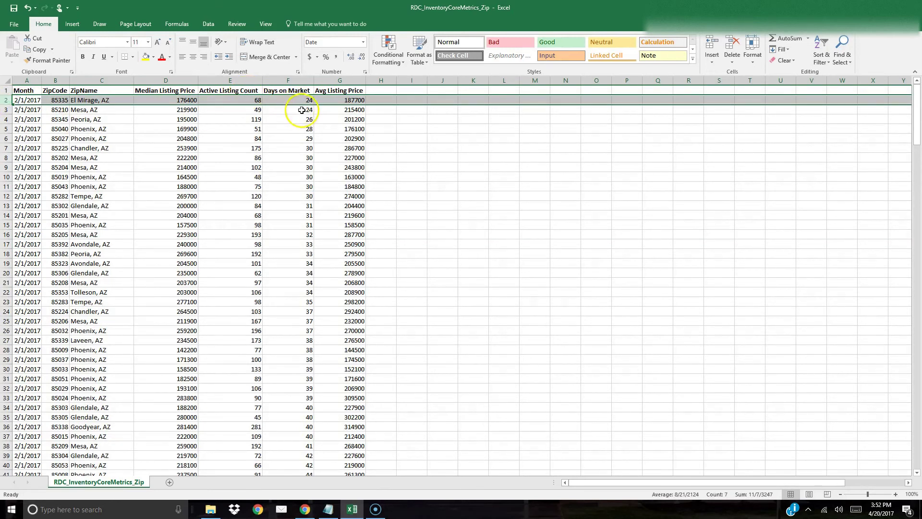
Step: Select cells B2 through B33 in the zip code column, from 85335 to 85024
click(199, 111)
drag(56, 100, 49, 276)
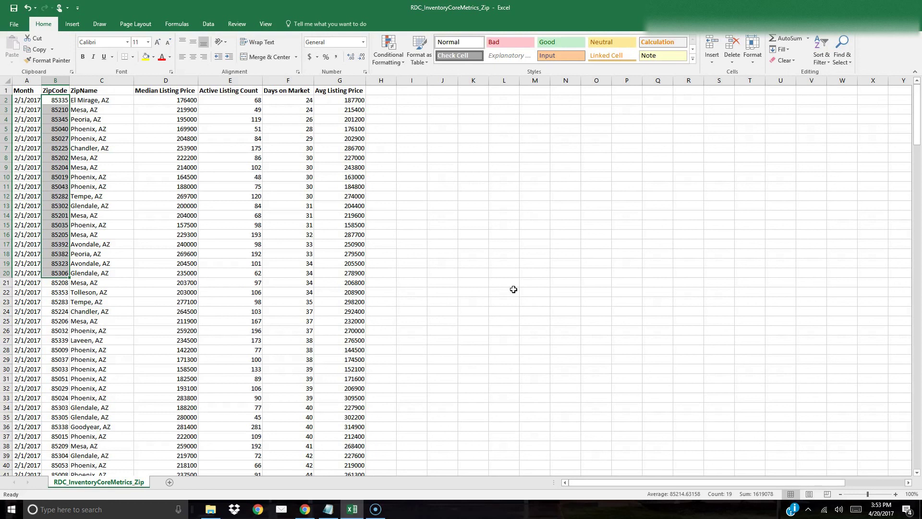
click(513, 289)
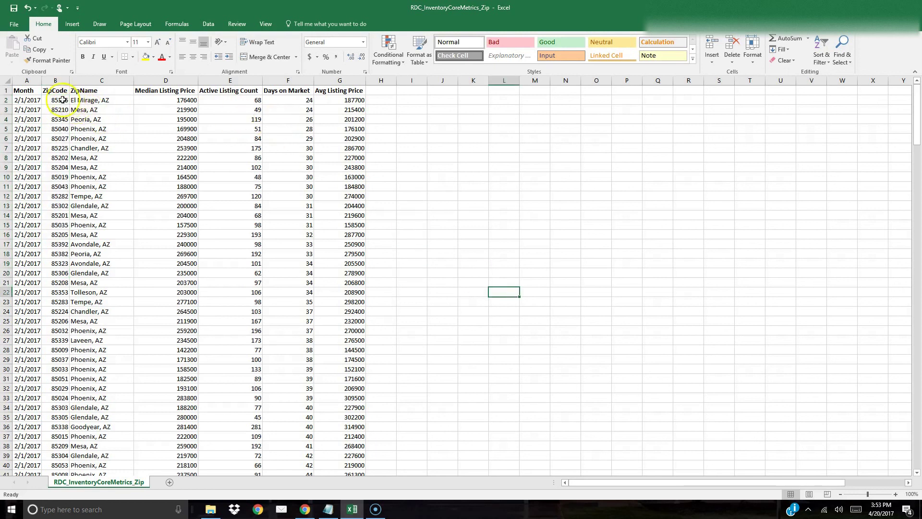
drag(56, 100, 68, 400)
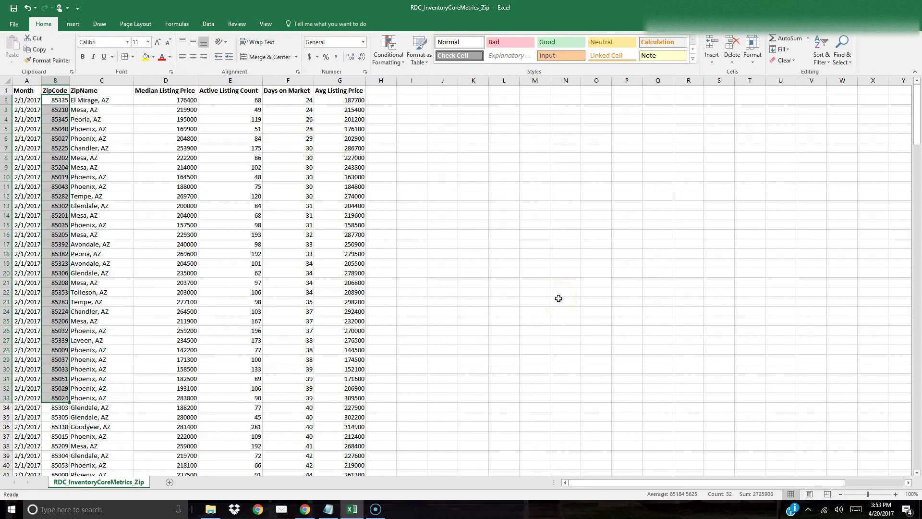